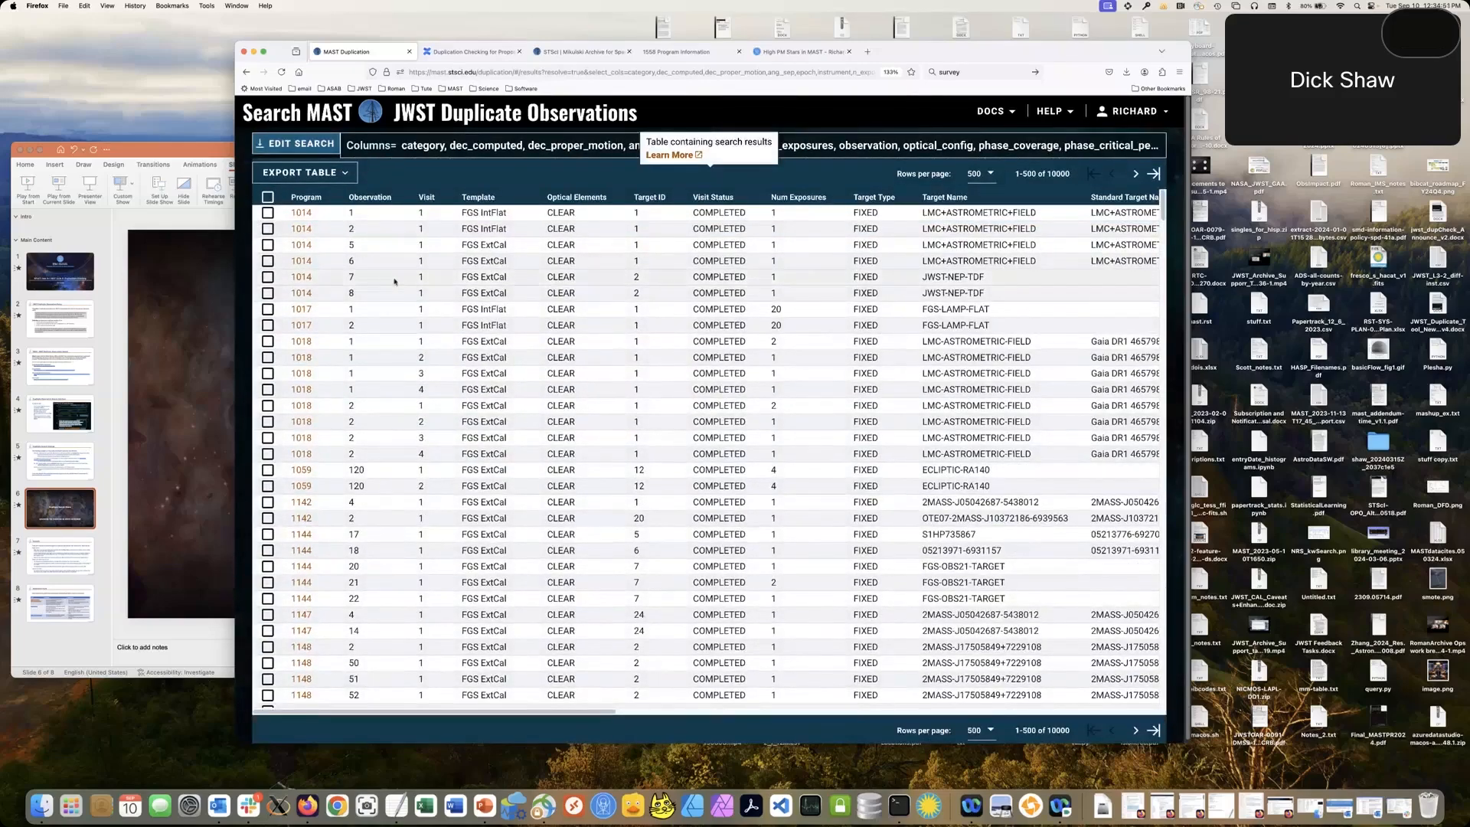
Step: Examine the columns of the unfiltered results table, from program and observation through target names to coordinates and epoch
scroll(364, 281, right, 5)
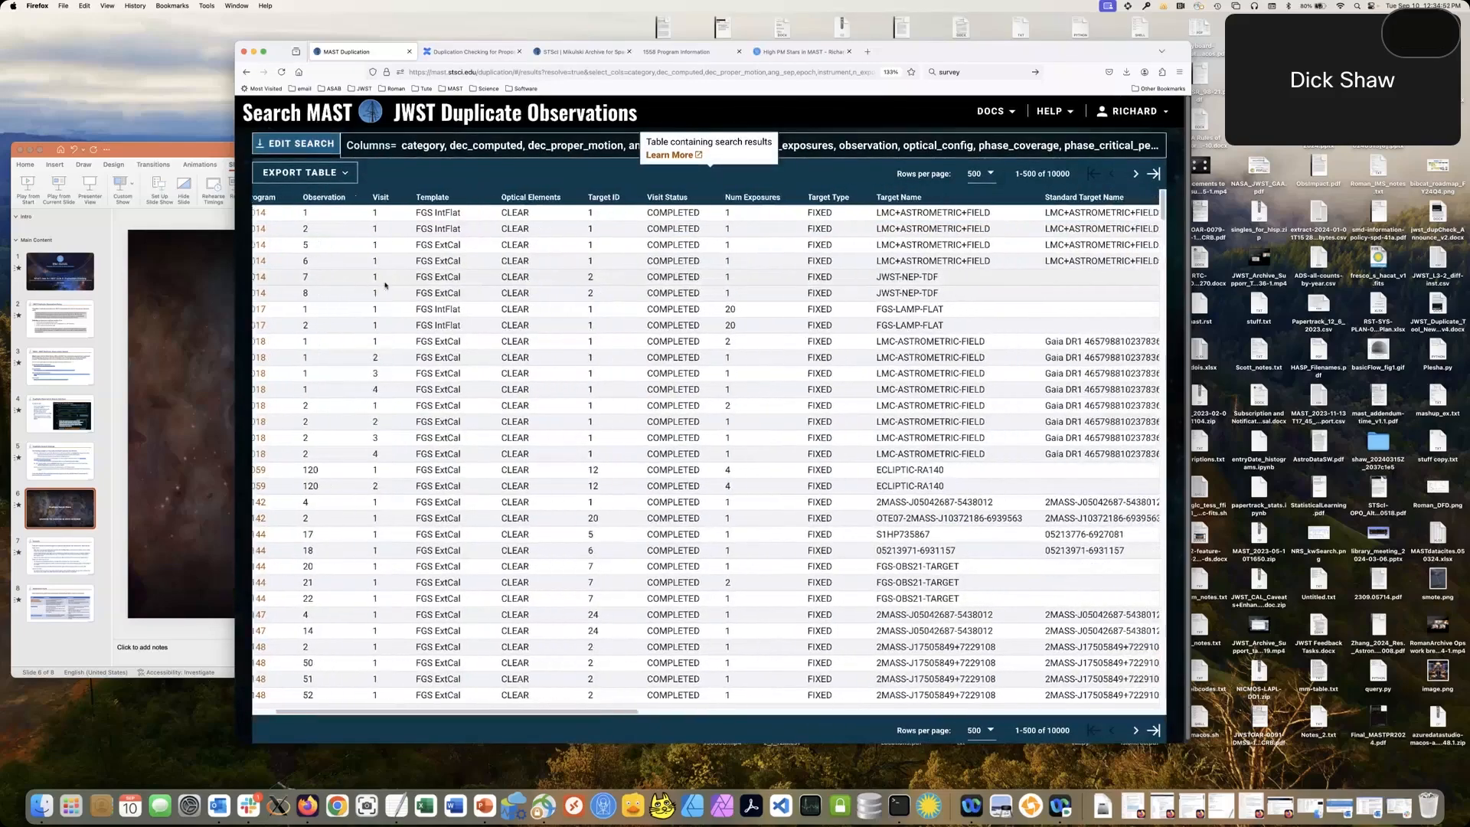
scroll(394, 288, right, 4)
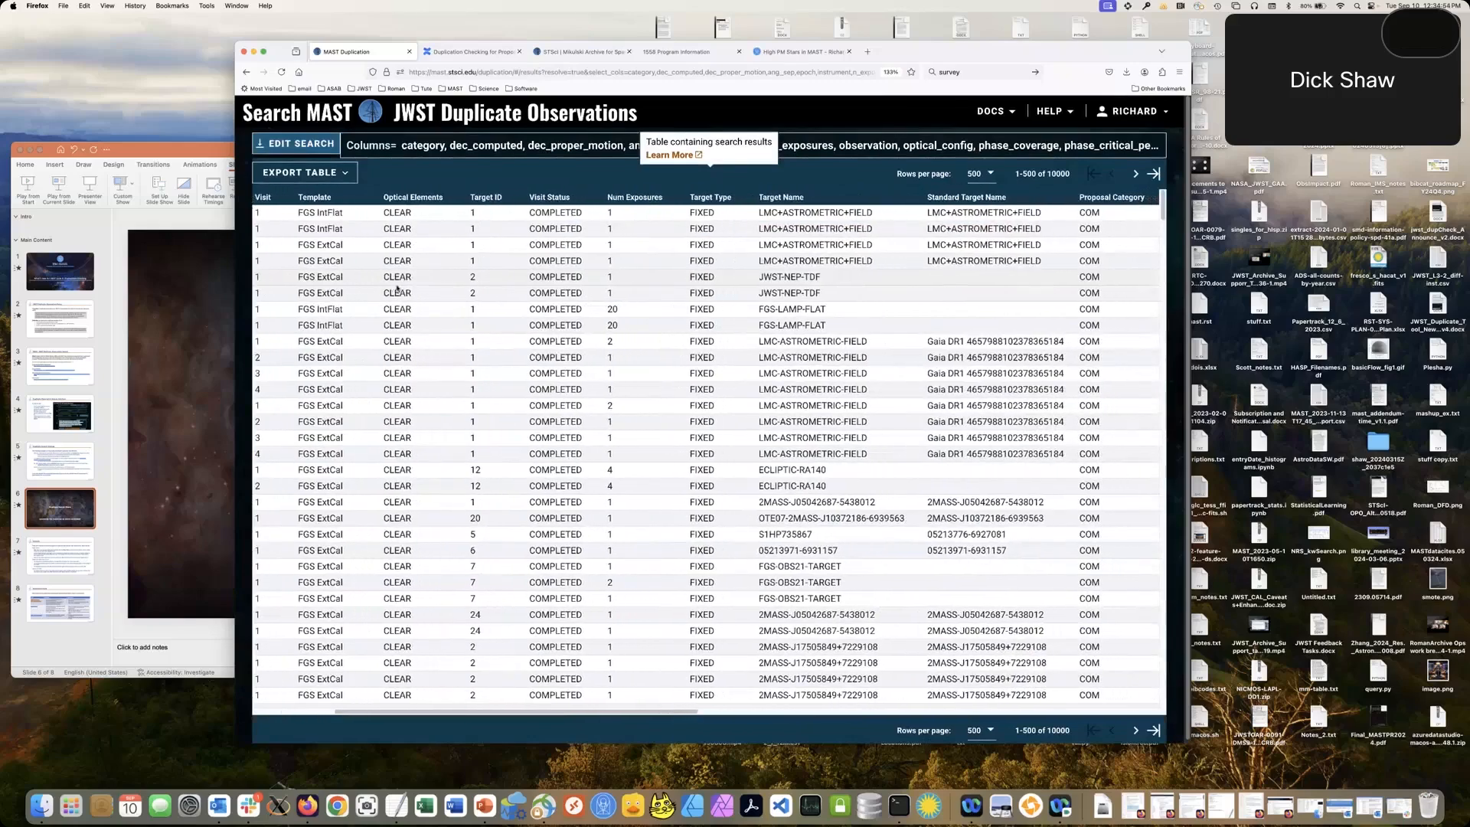
scroll(398, 288, right, 7)
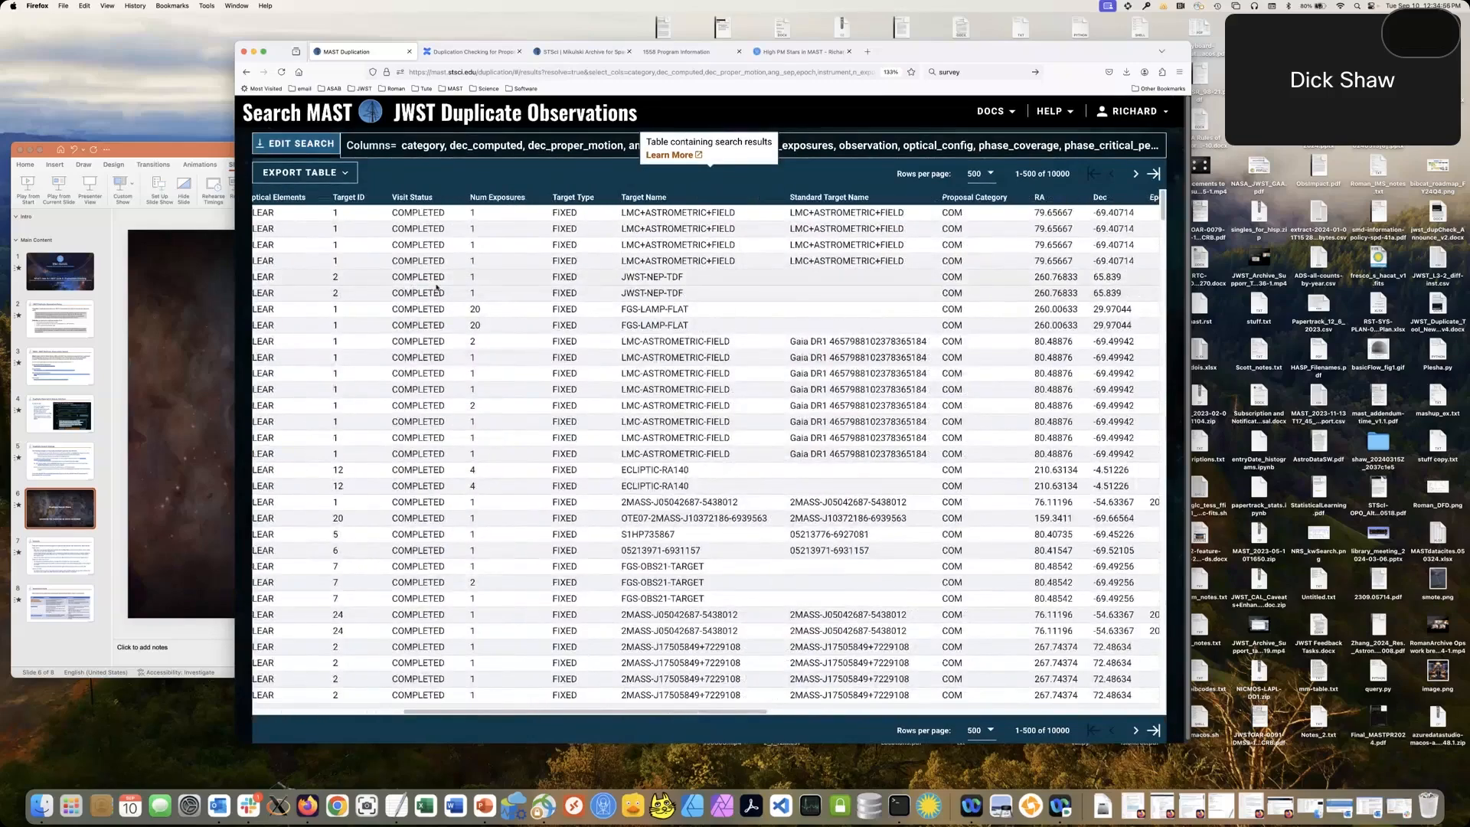
scroll(437, 288, right, 5)
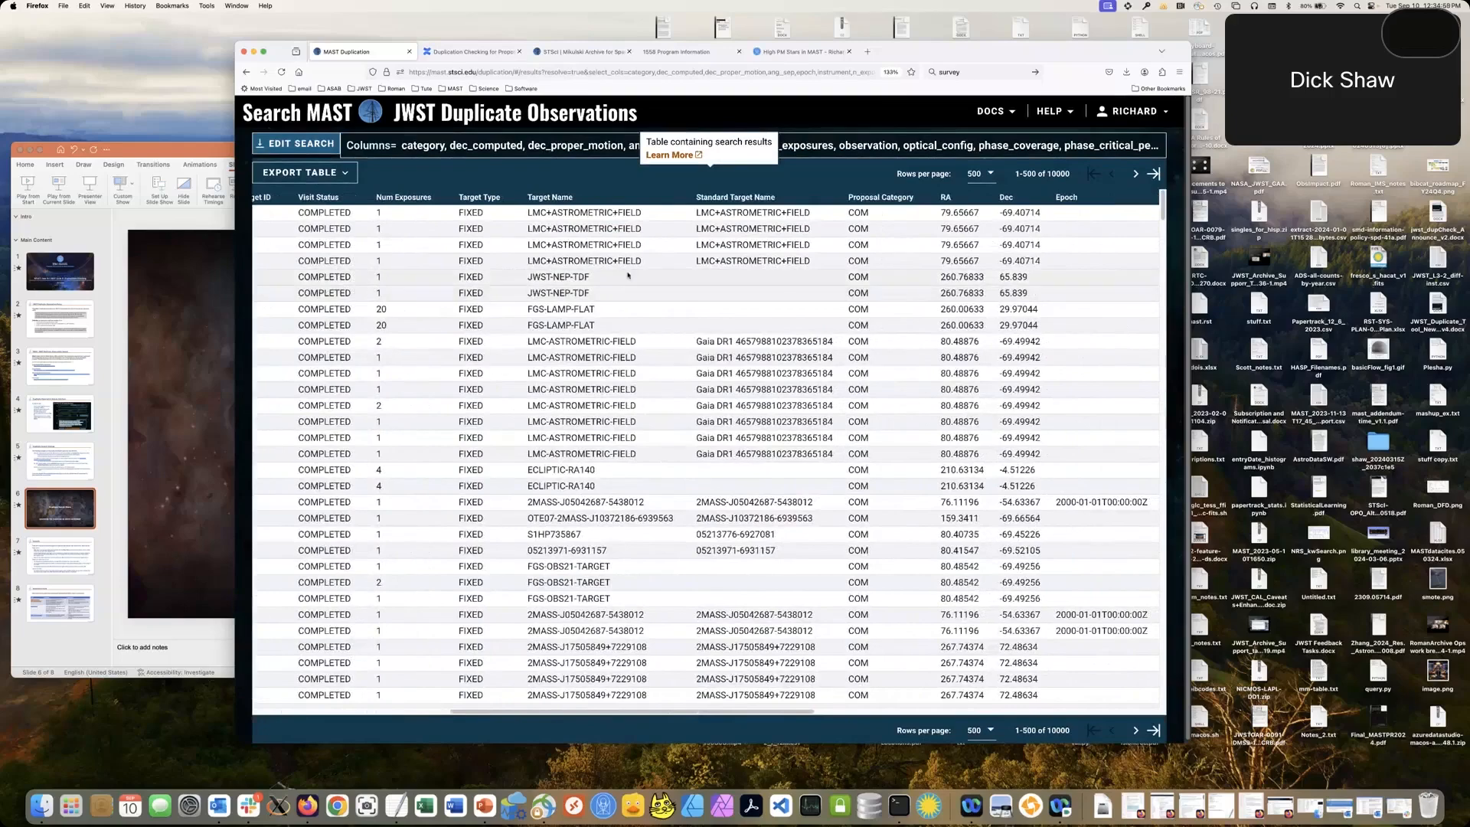
scroll(613, 278, left, 4)
scroll(613, 278, left, 10)
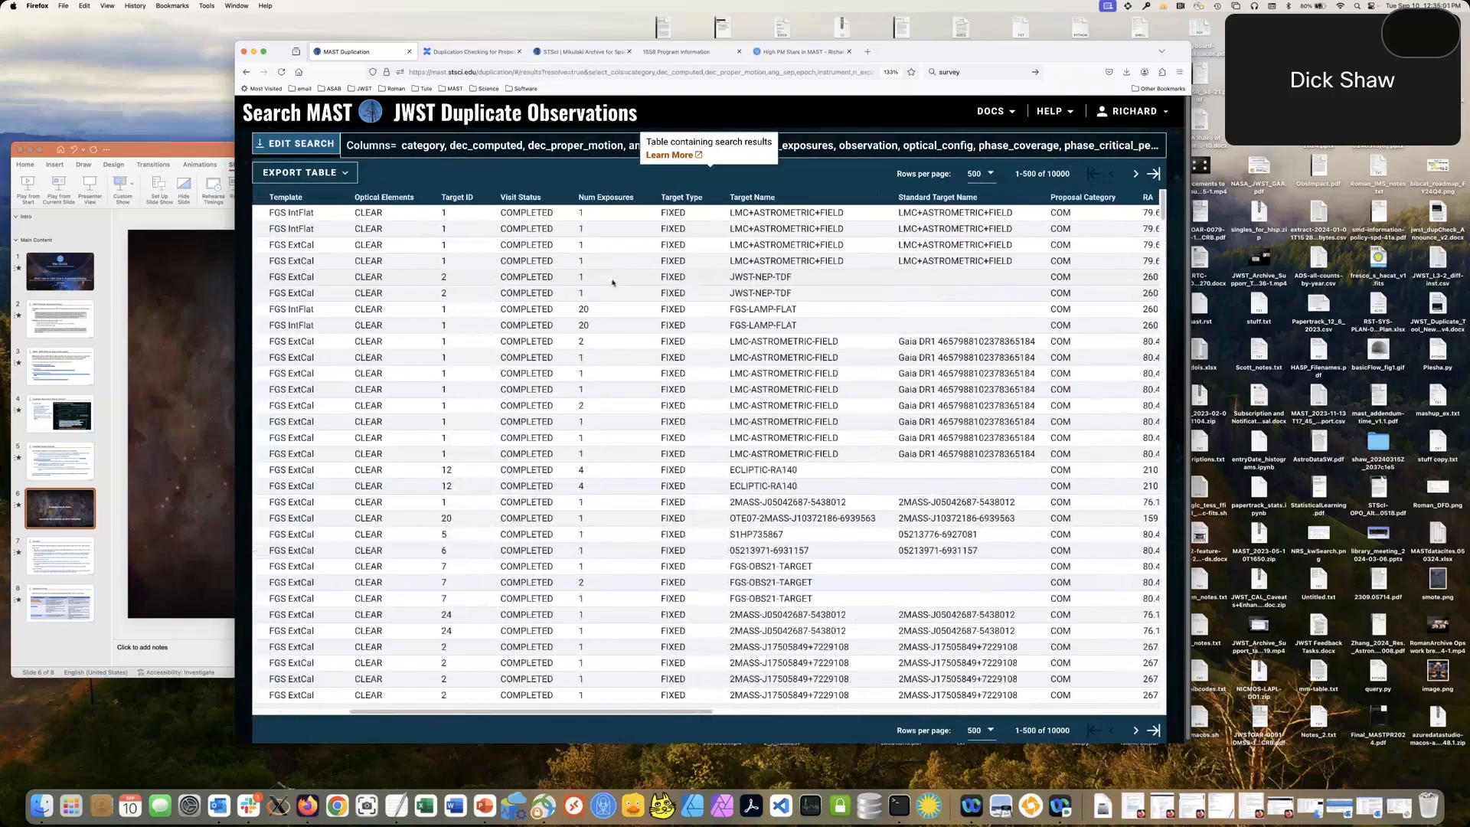
scroll(605, 281, left, 3)
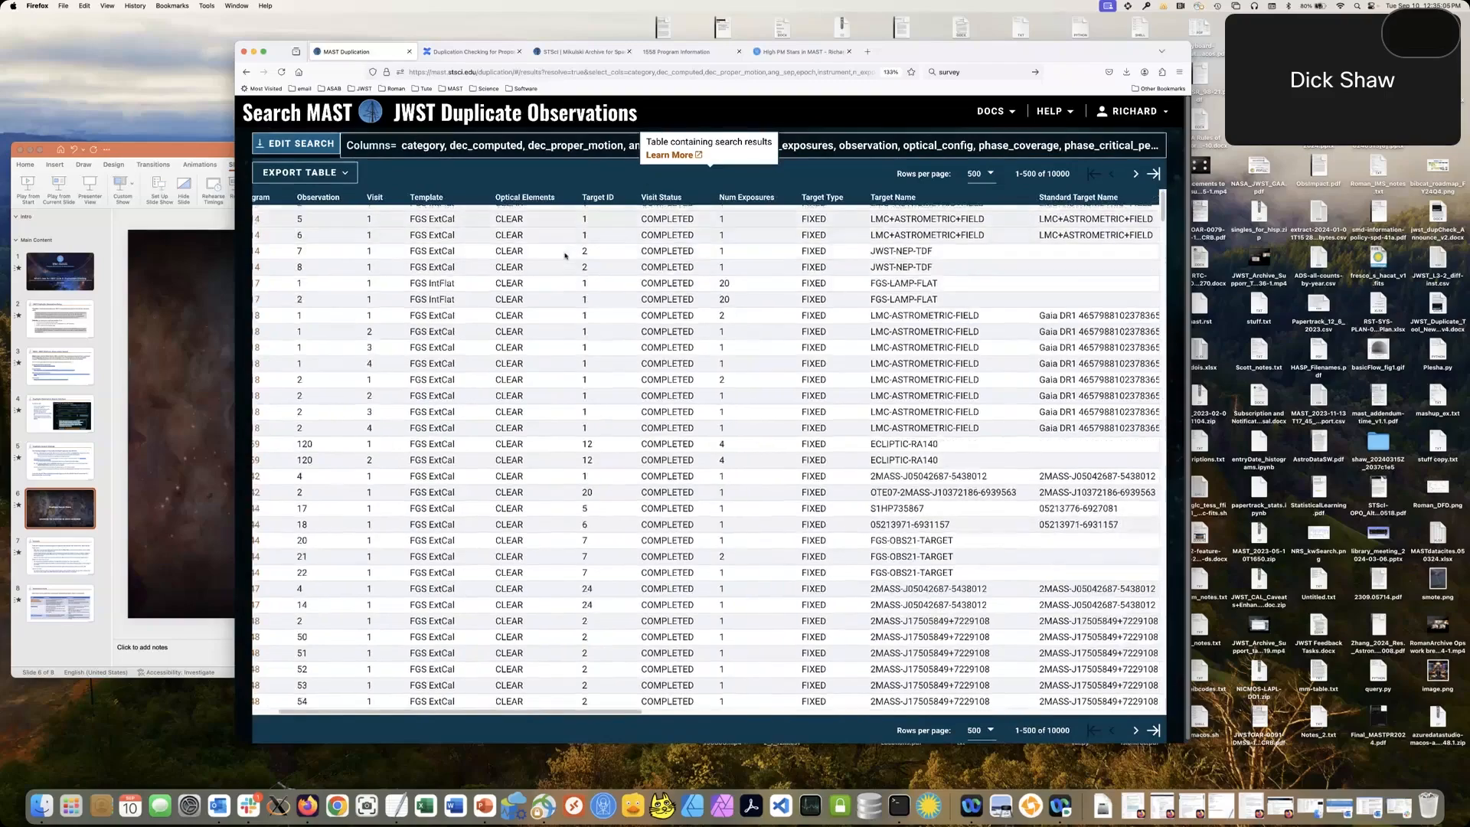
Step: Look through the rows of the unfiltered results, checking the listed programs, observations, visits and targets
scroll(565, 255, down, 10)
scroll(565, 255, down, 1)
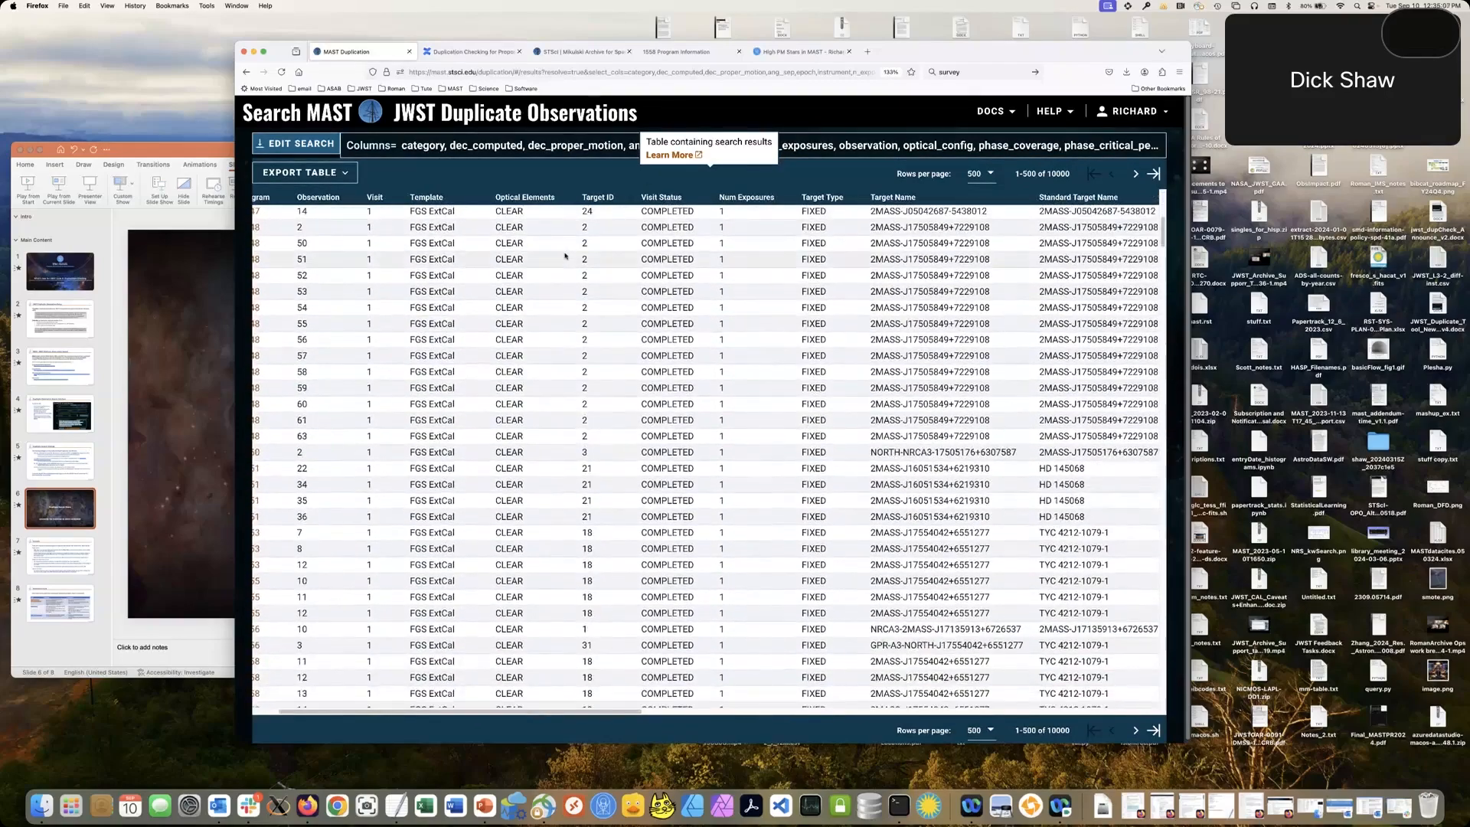
scroll(566, 255, down, 15)
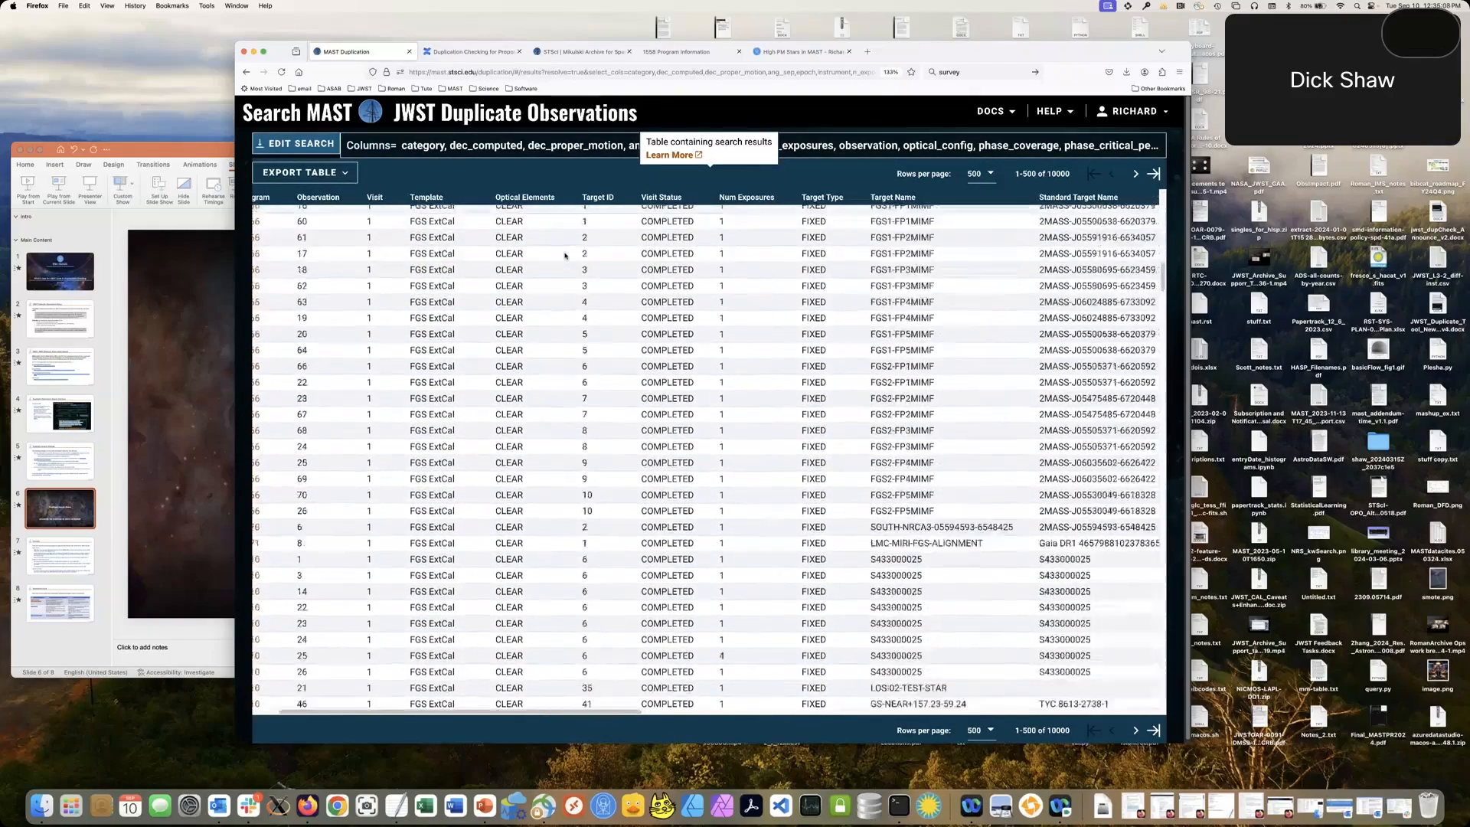
scroll(574, 283, right, 1)
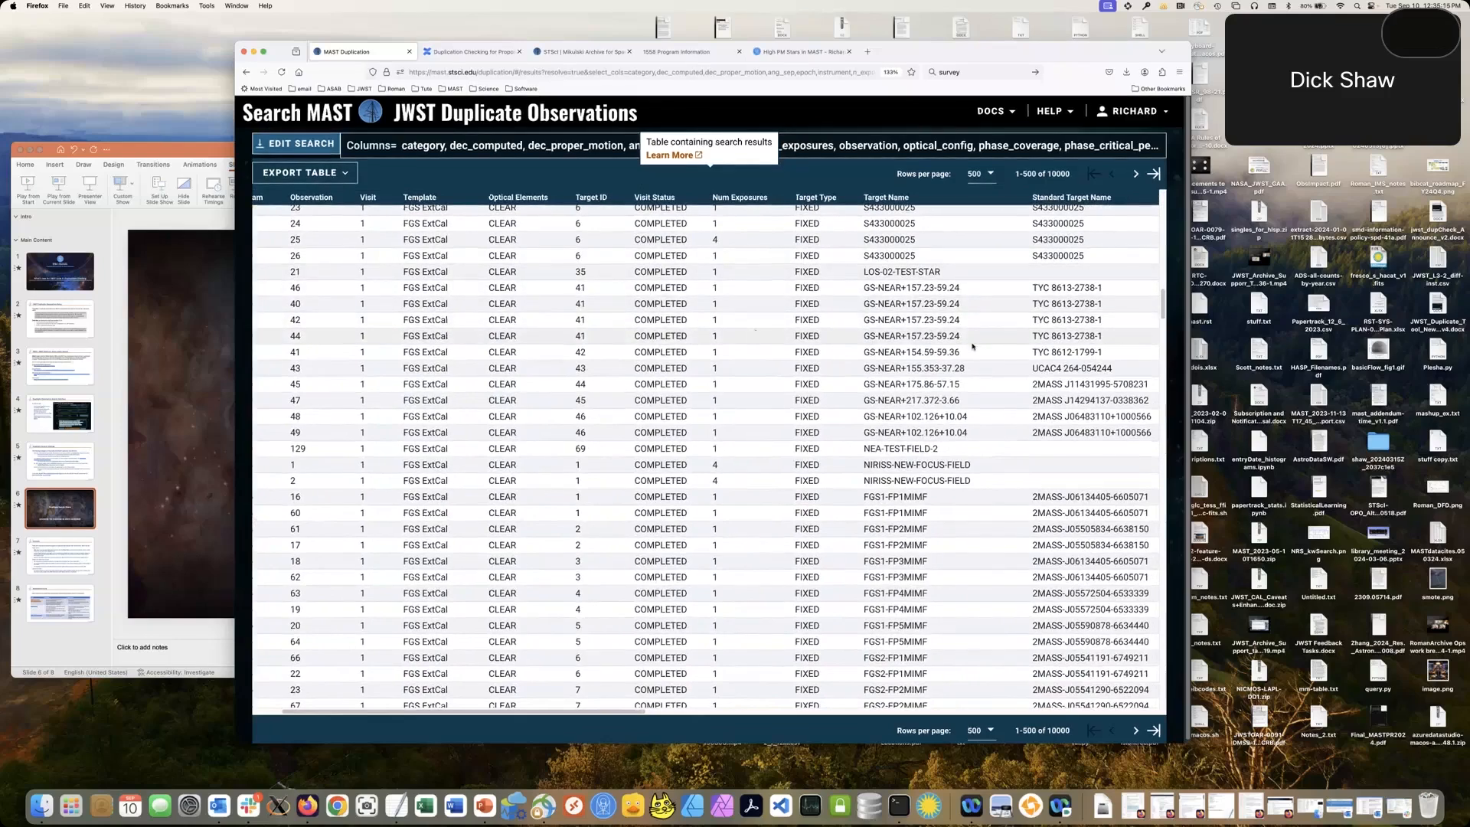
scroll(919, 383, left, 3)
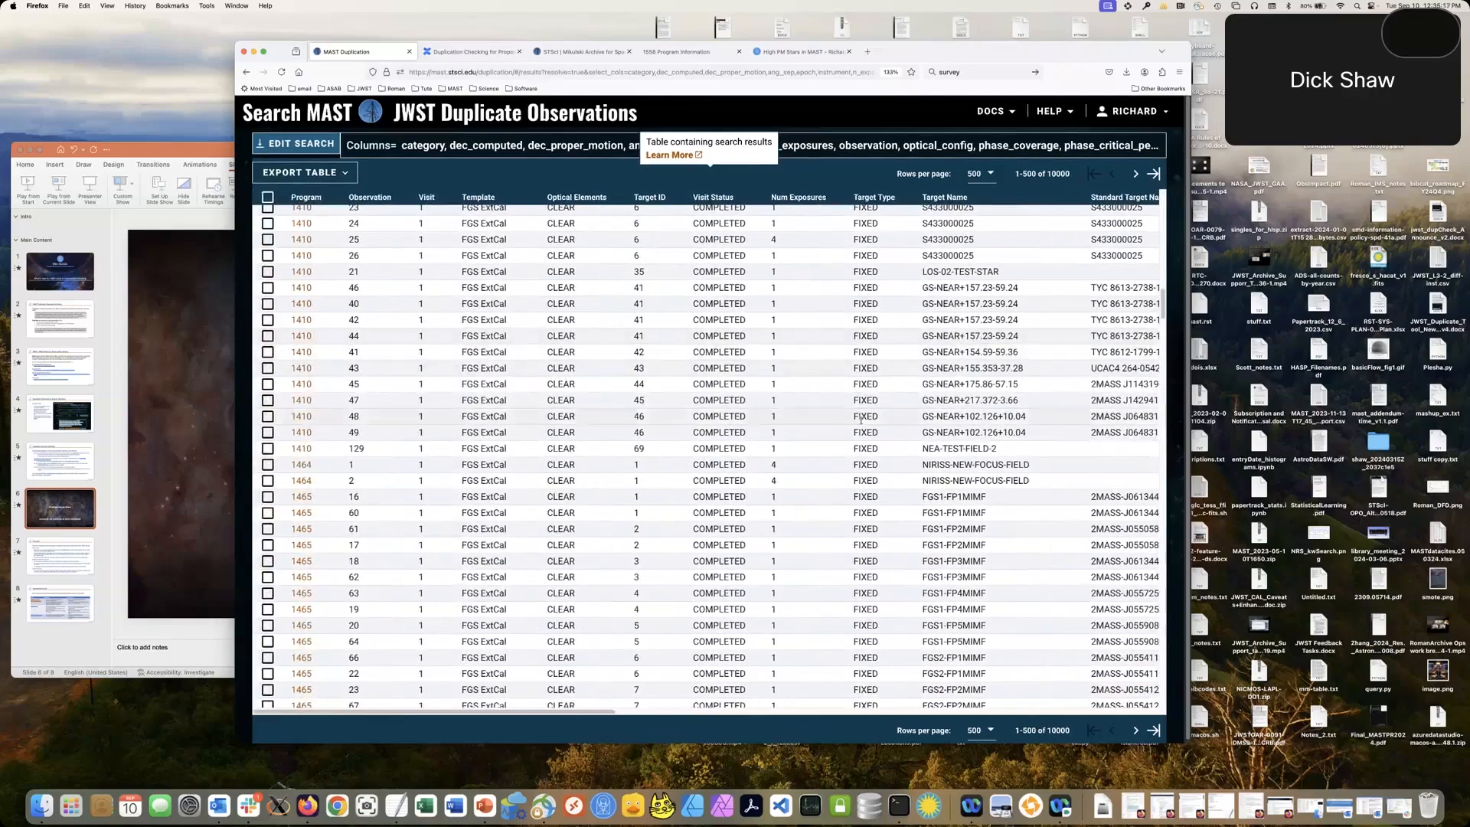
scroll(860, 420, down, 3)
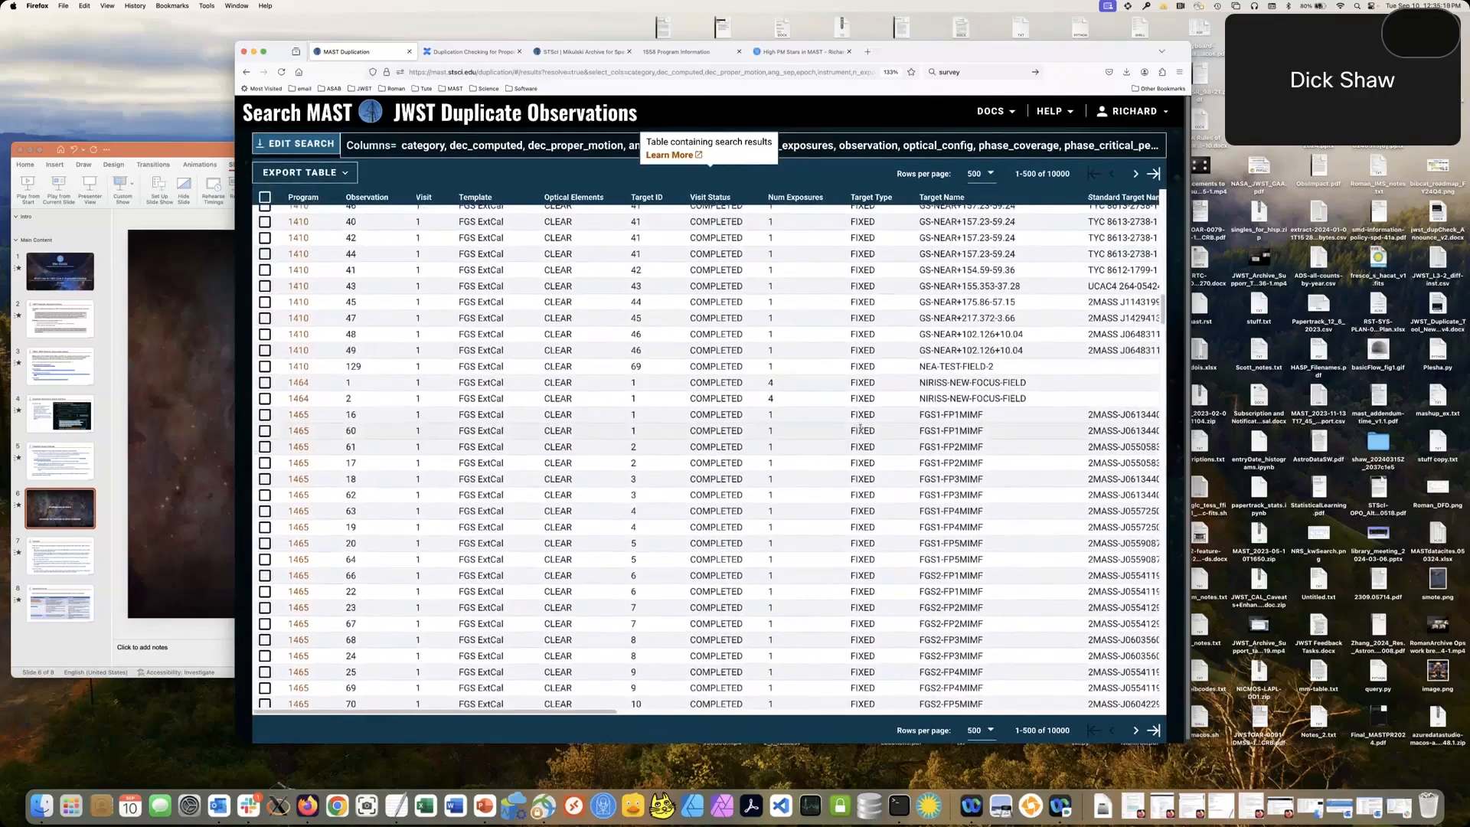
scroll(860, 429, up, 15)
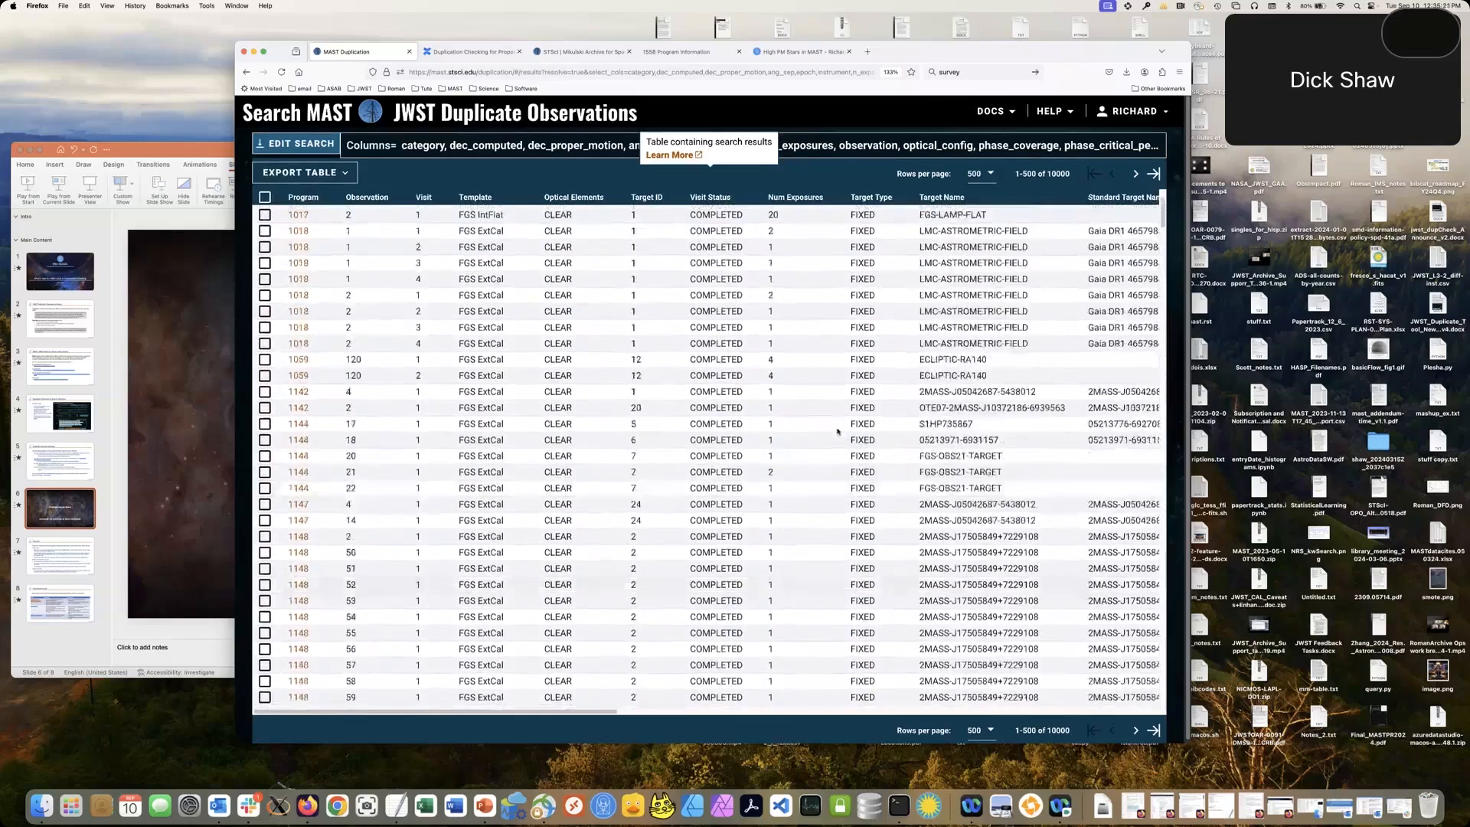
scroll(838, 431, up, 3)
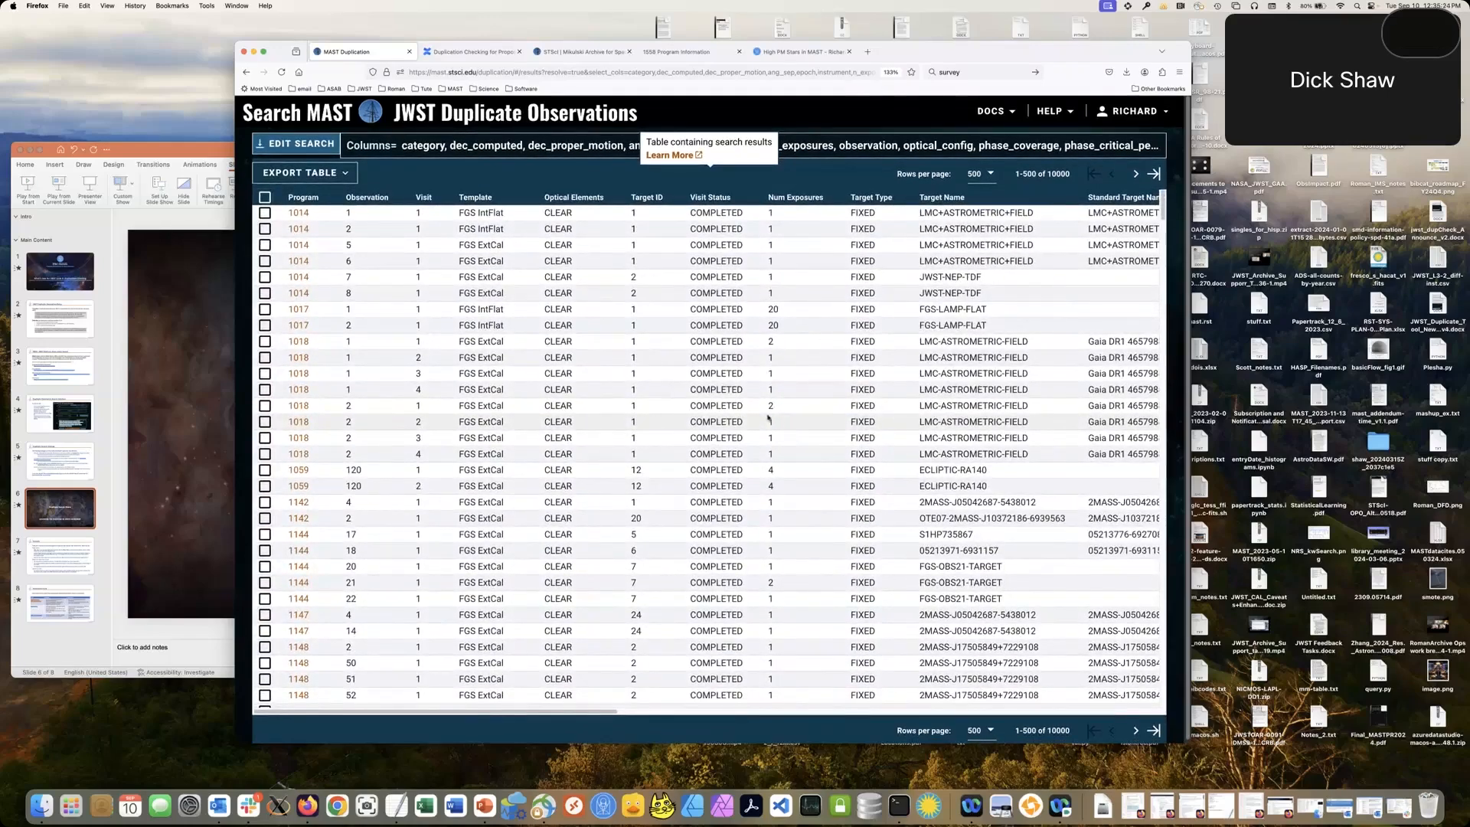
Step: Edit the search to target the object m75 and run it
mouse_move(329, 177)
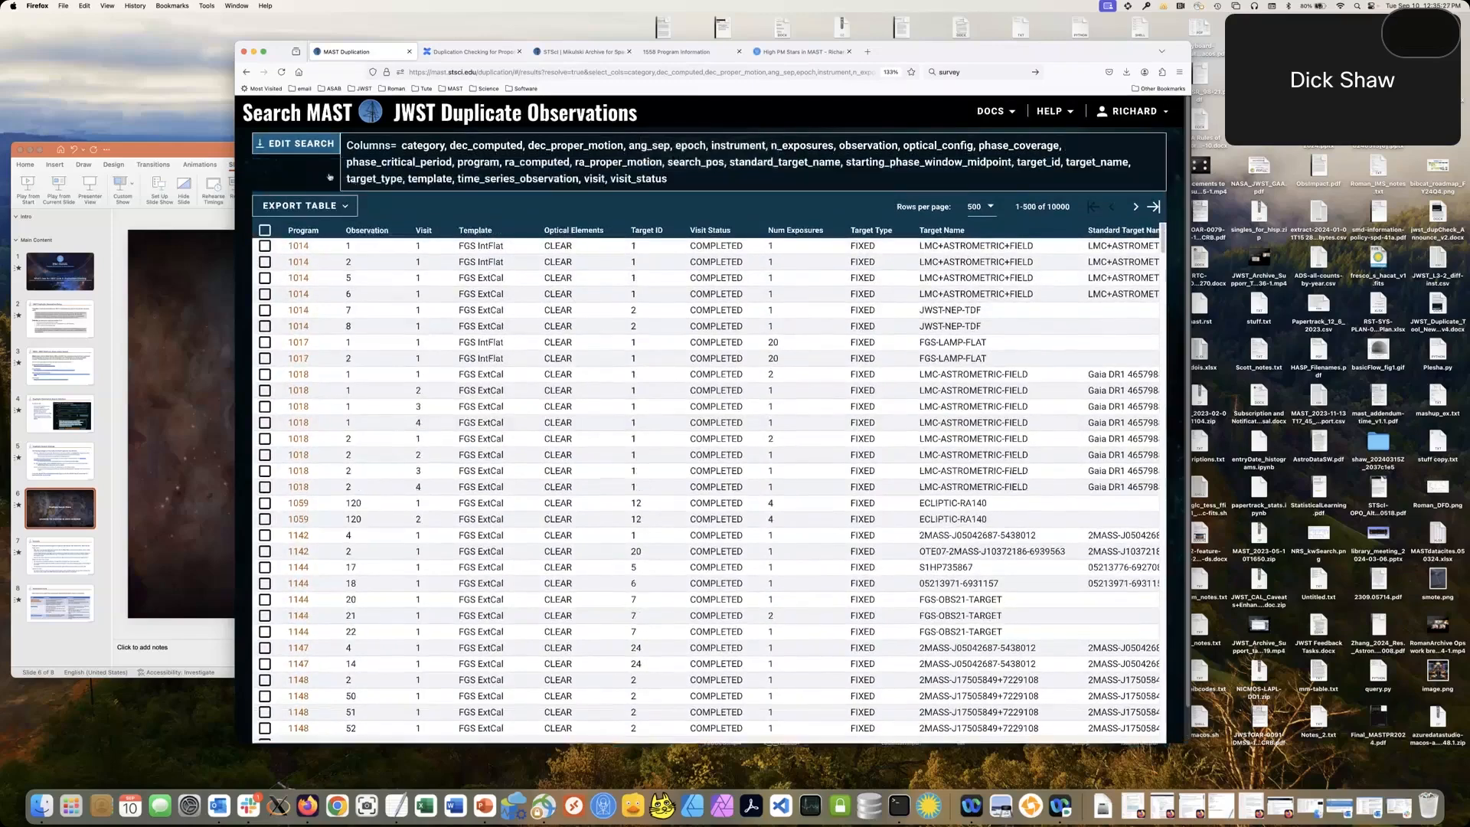
click(297, 148)
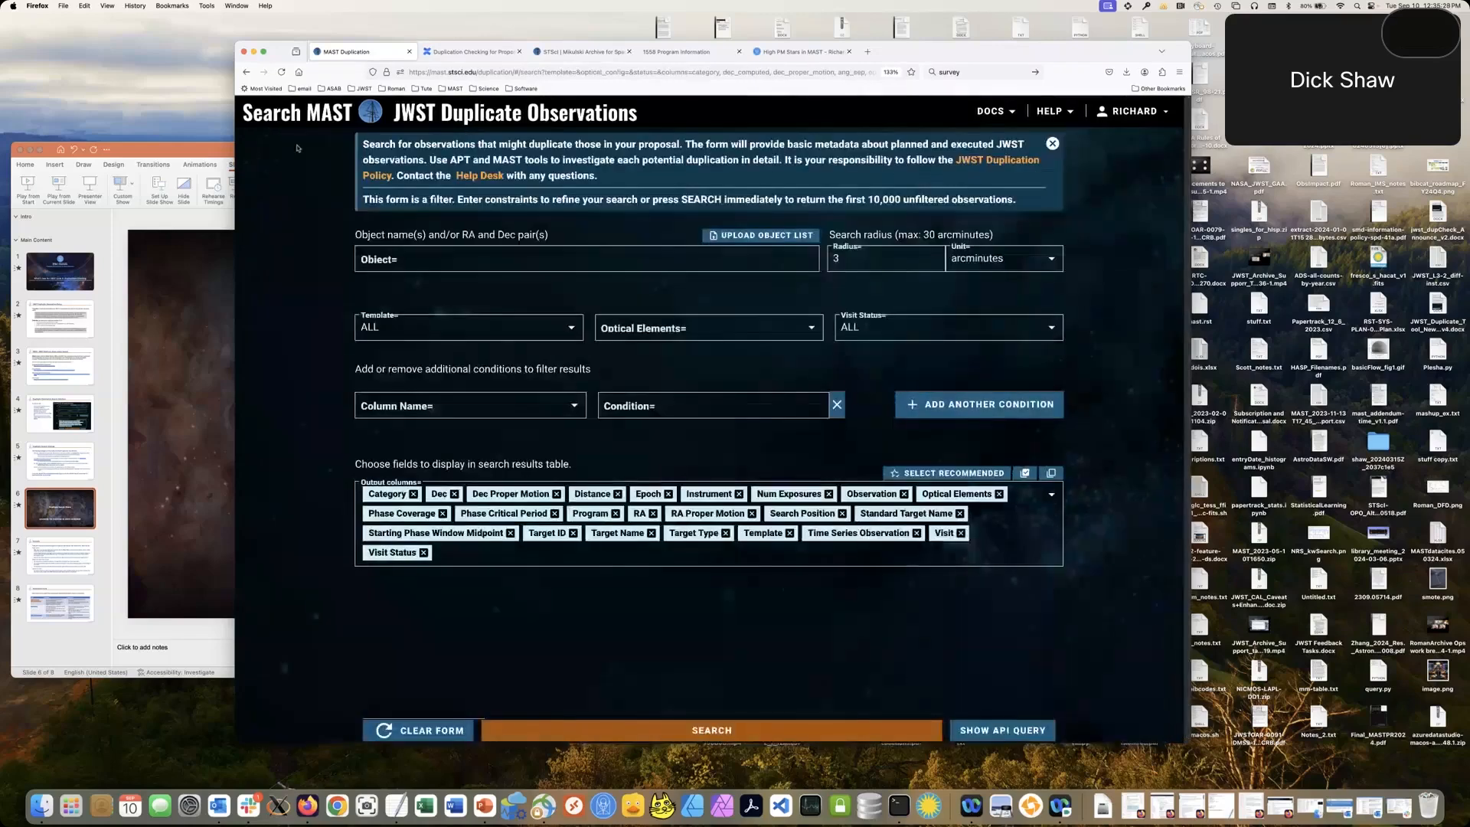
click(442, 259)
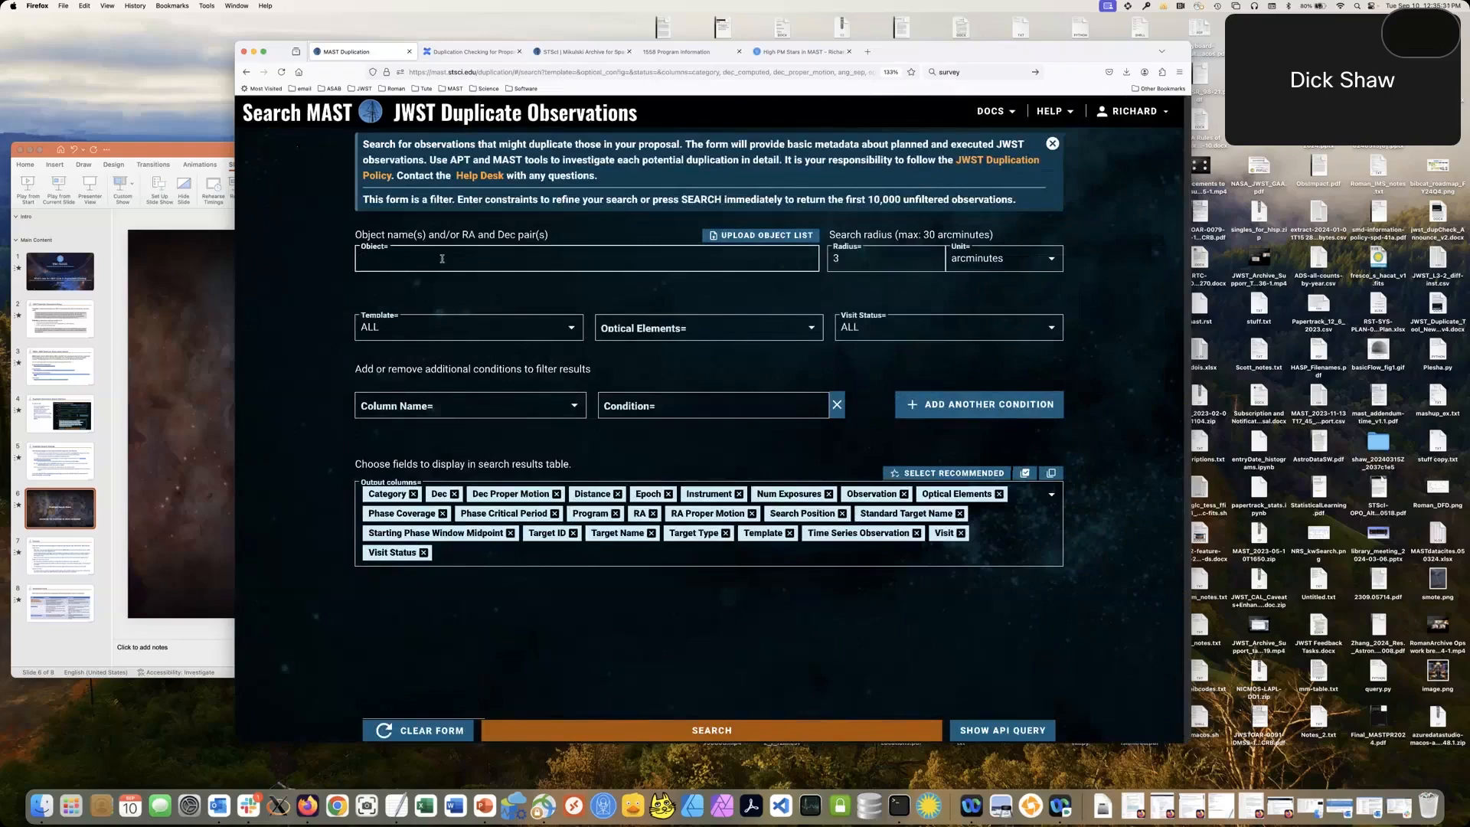
text(m75)
key(Return)
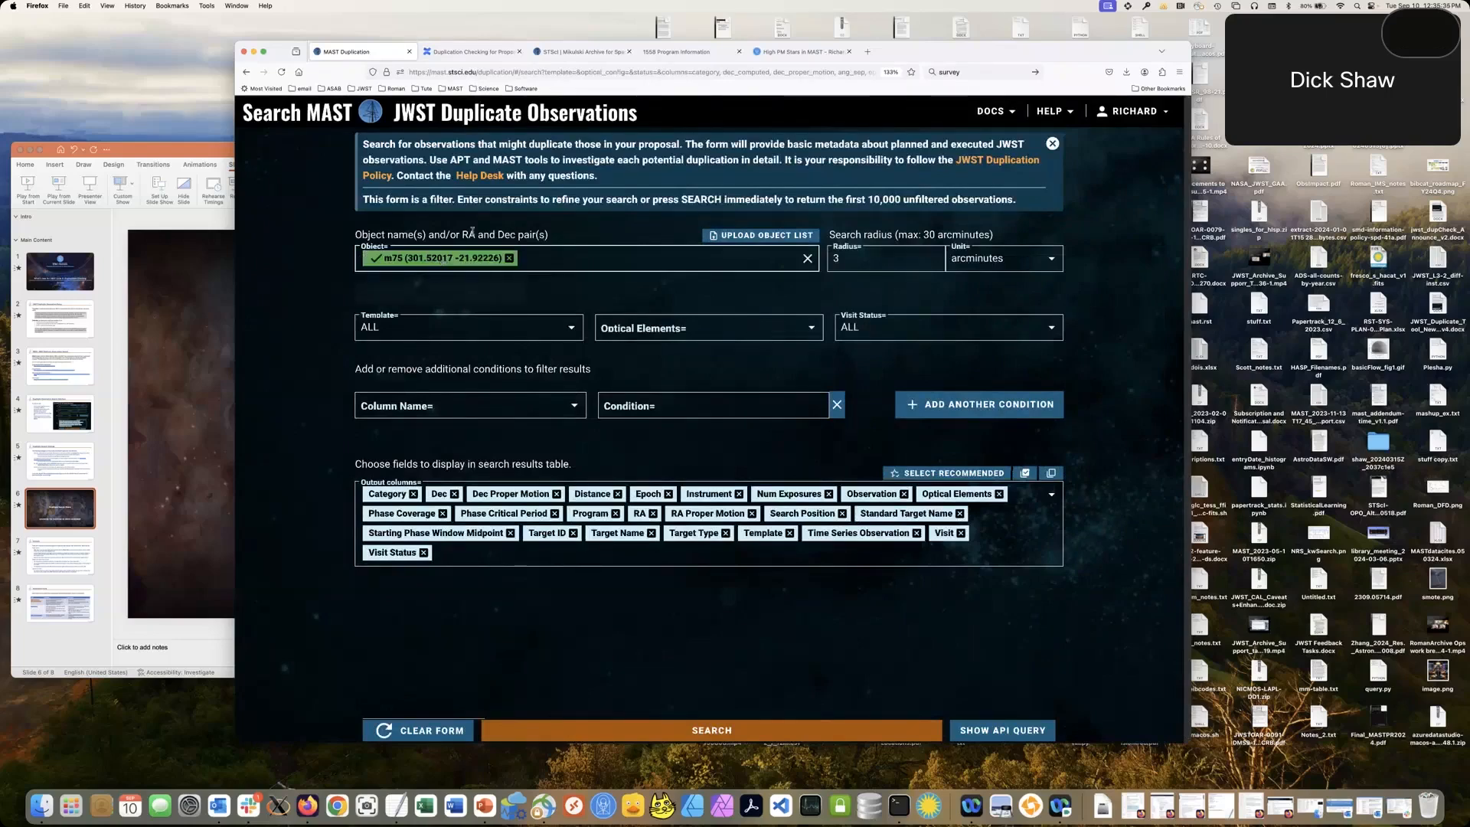
click(664, 729)
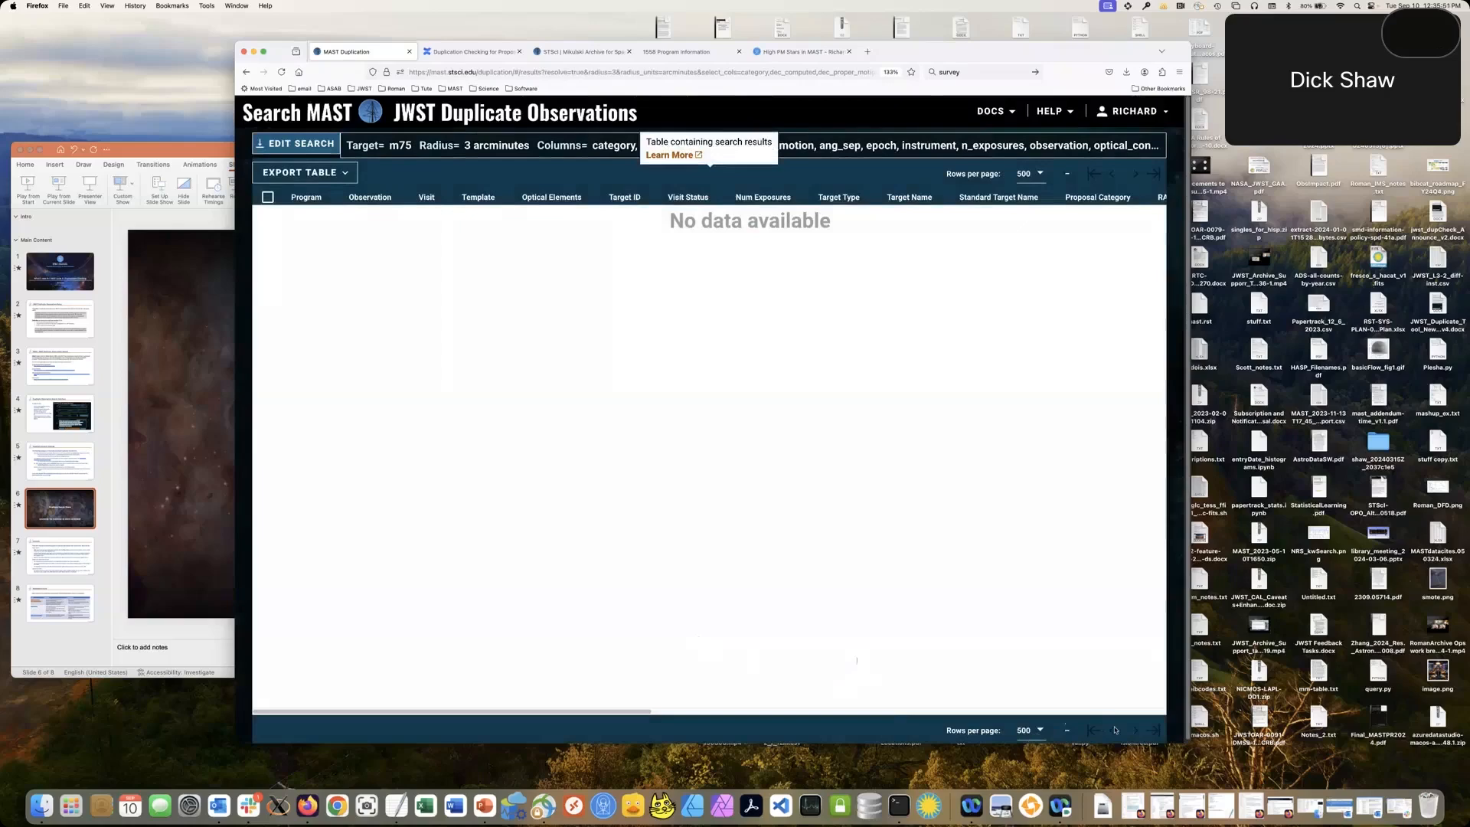
Step: Reopen the search criteria, replace the object m75 with m57 and run the search
click(284, 143)
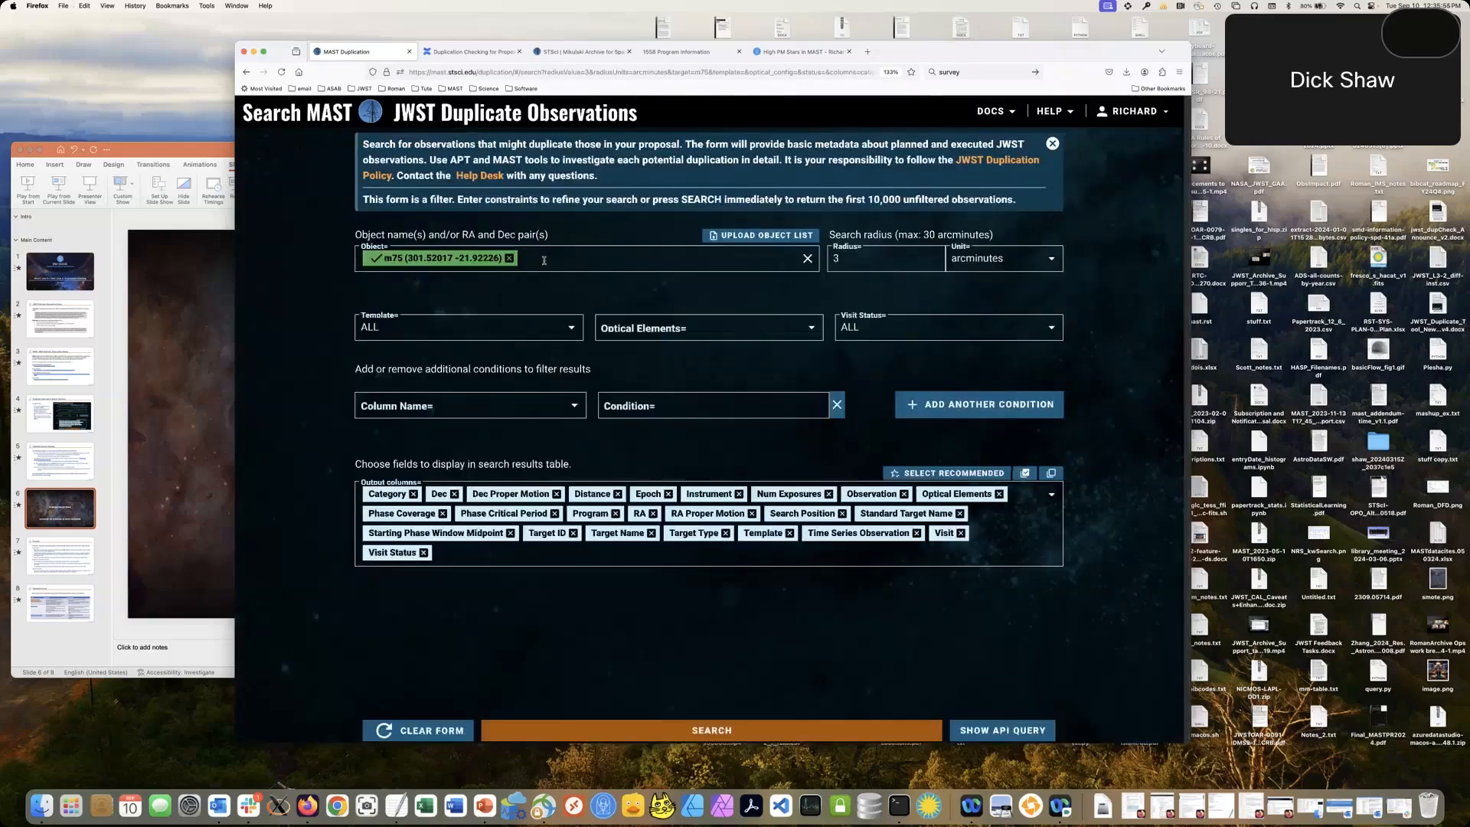
mouse_move(510, 259)
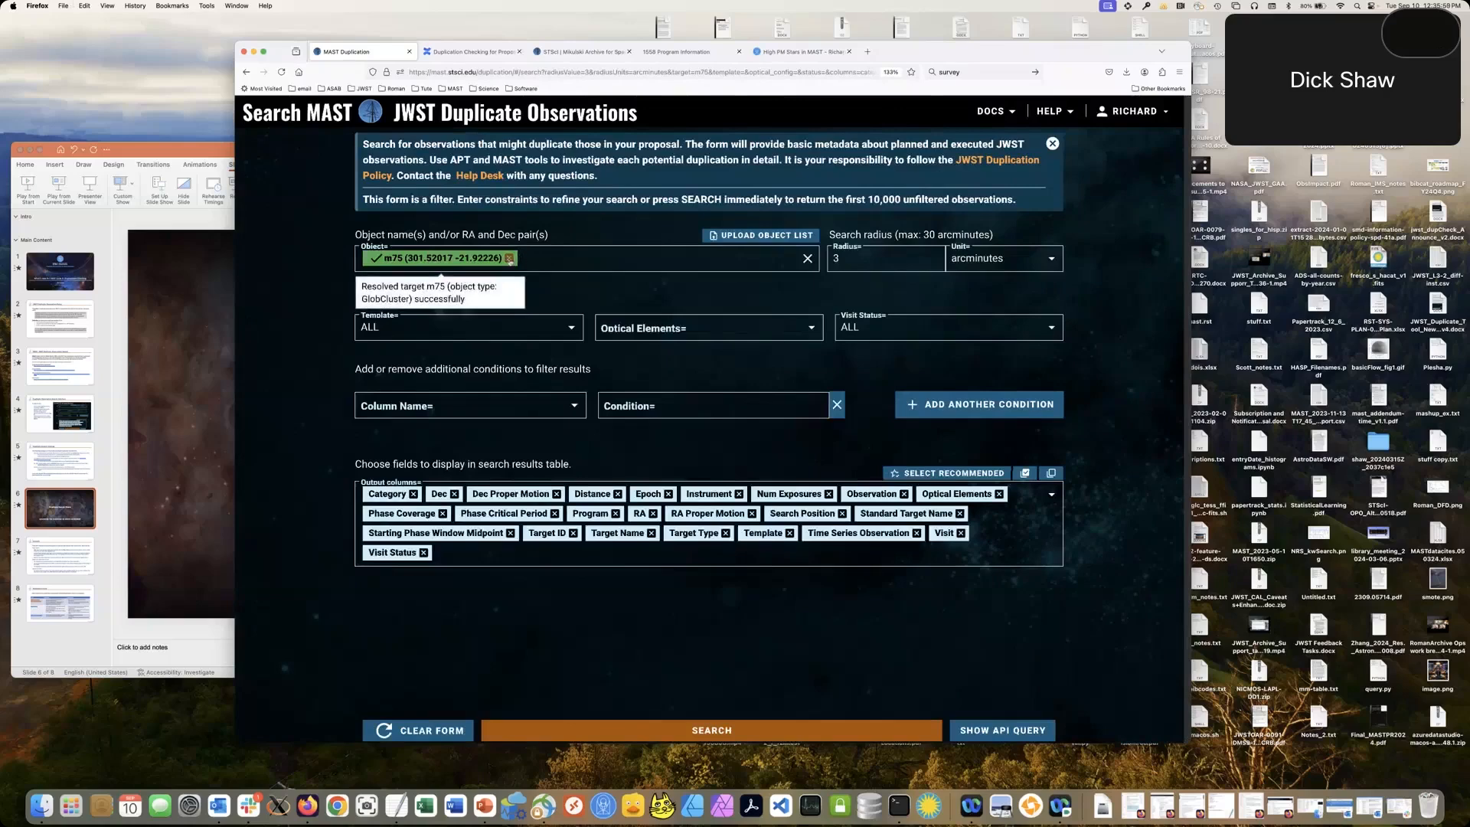
click(509, 259)
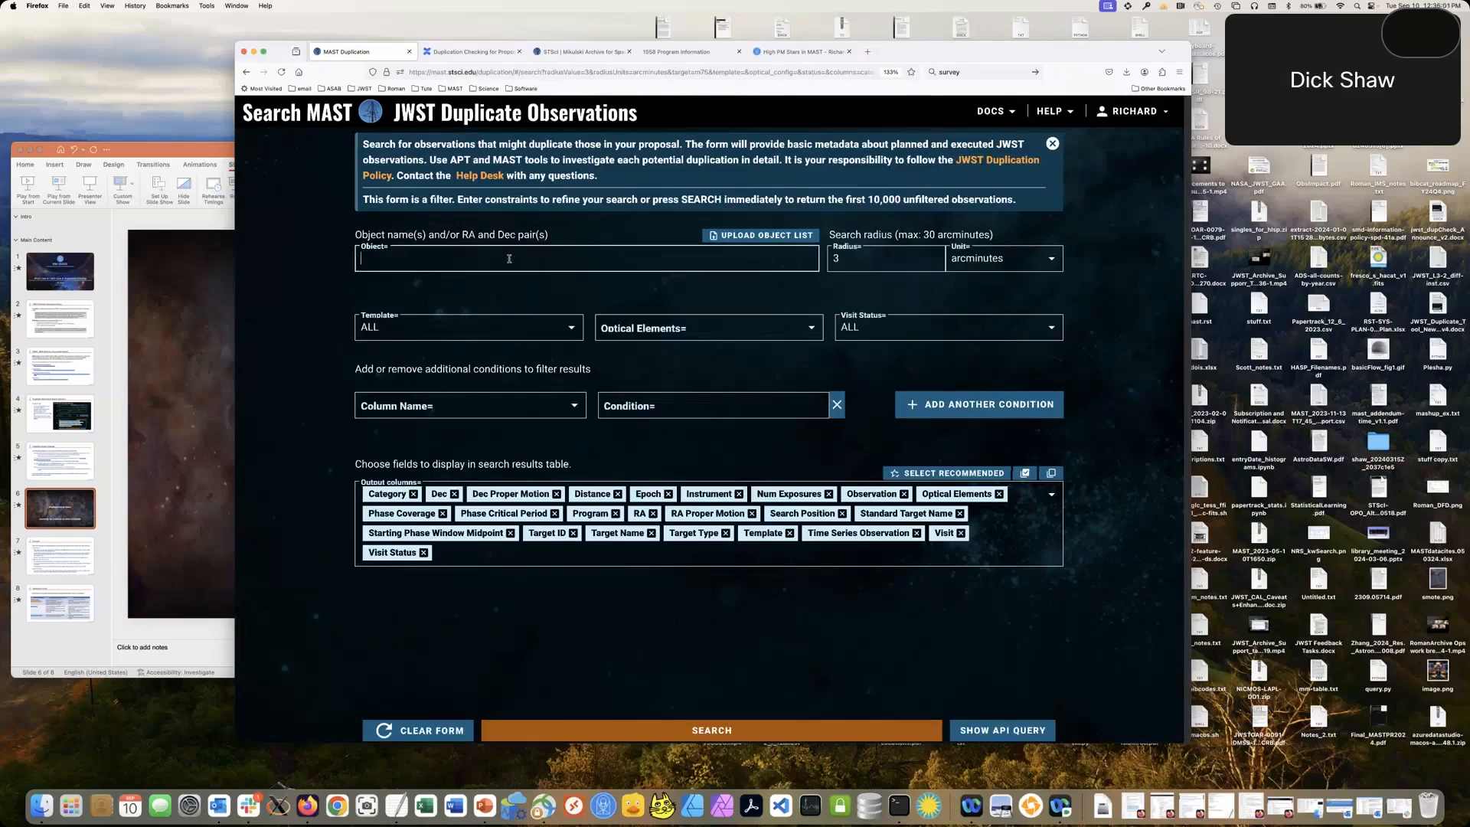
text(m57)
click(722, 733)
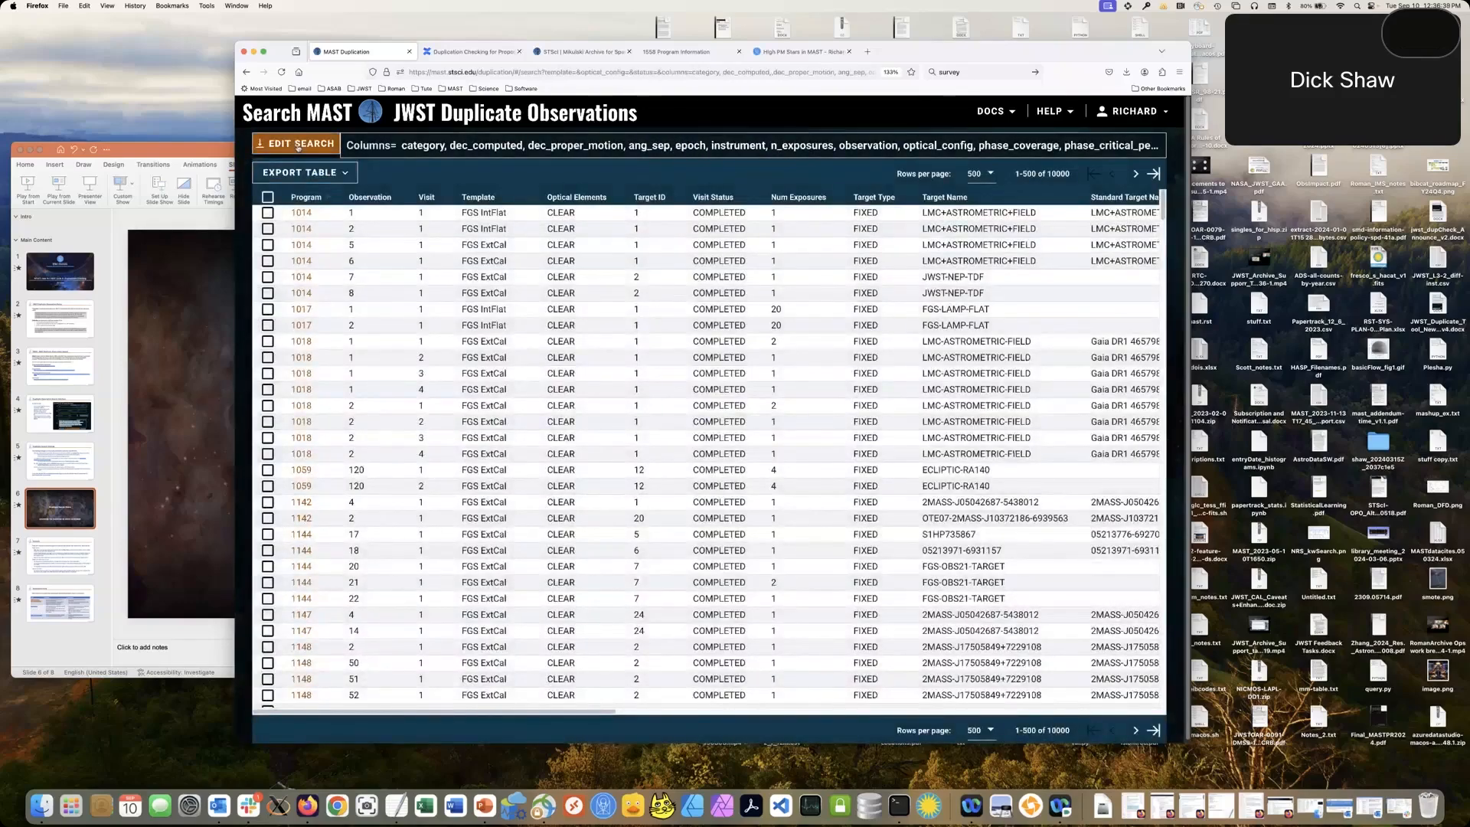
Step: Return to the search criteria and enter m57 as the resolved target object
click(298, 144)
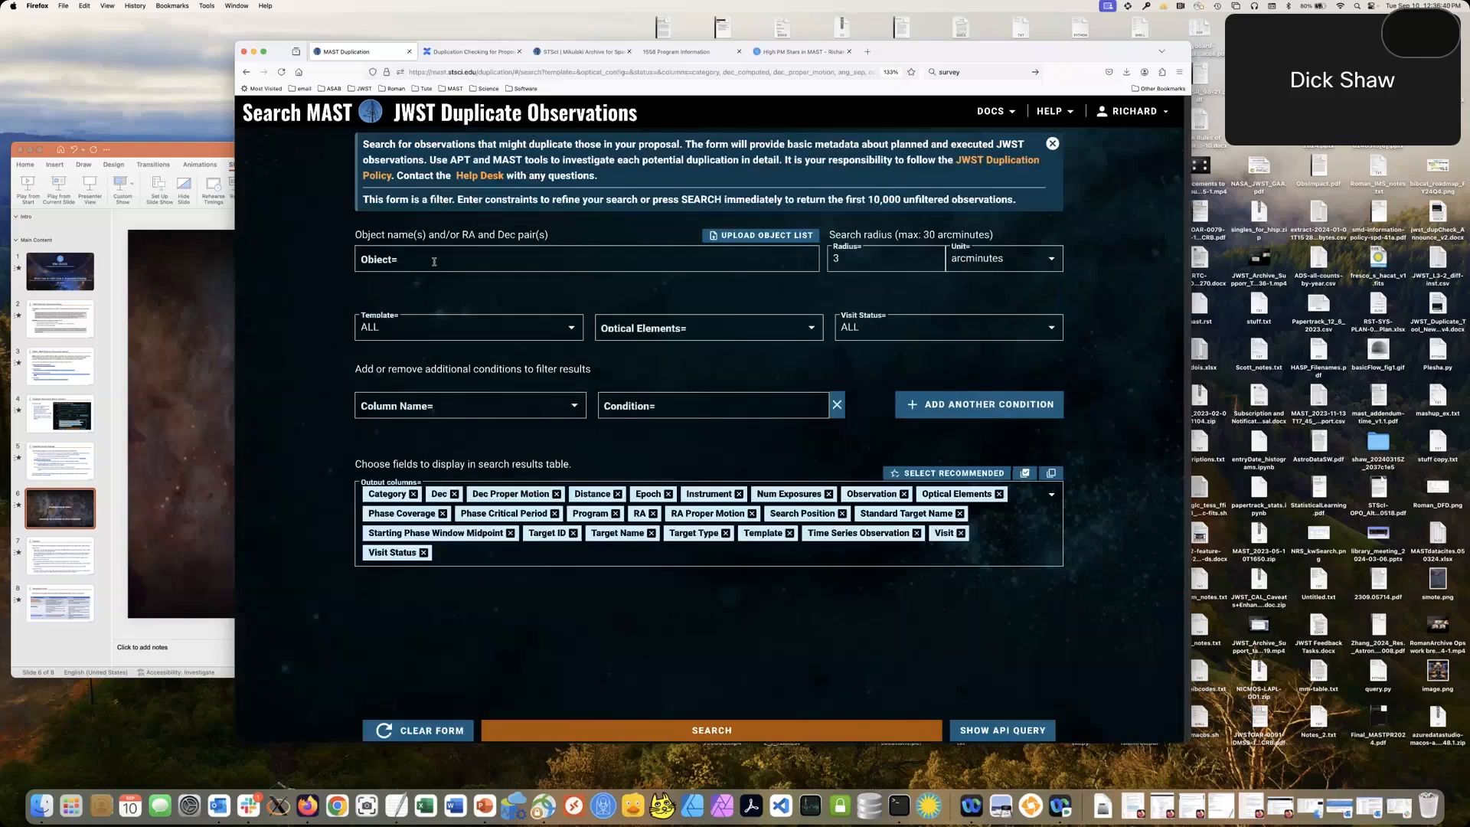
click(434, 262)
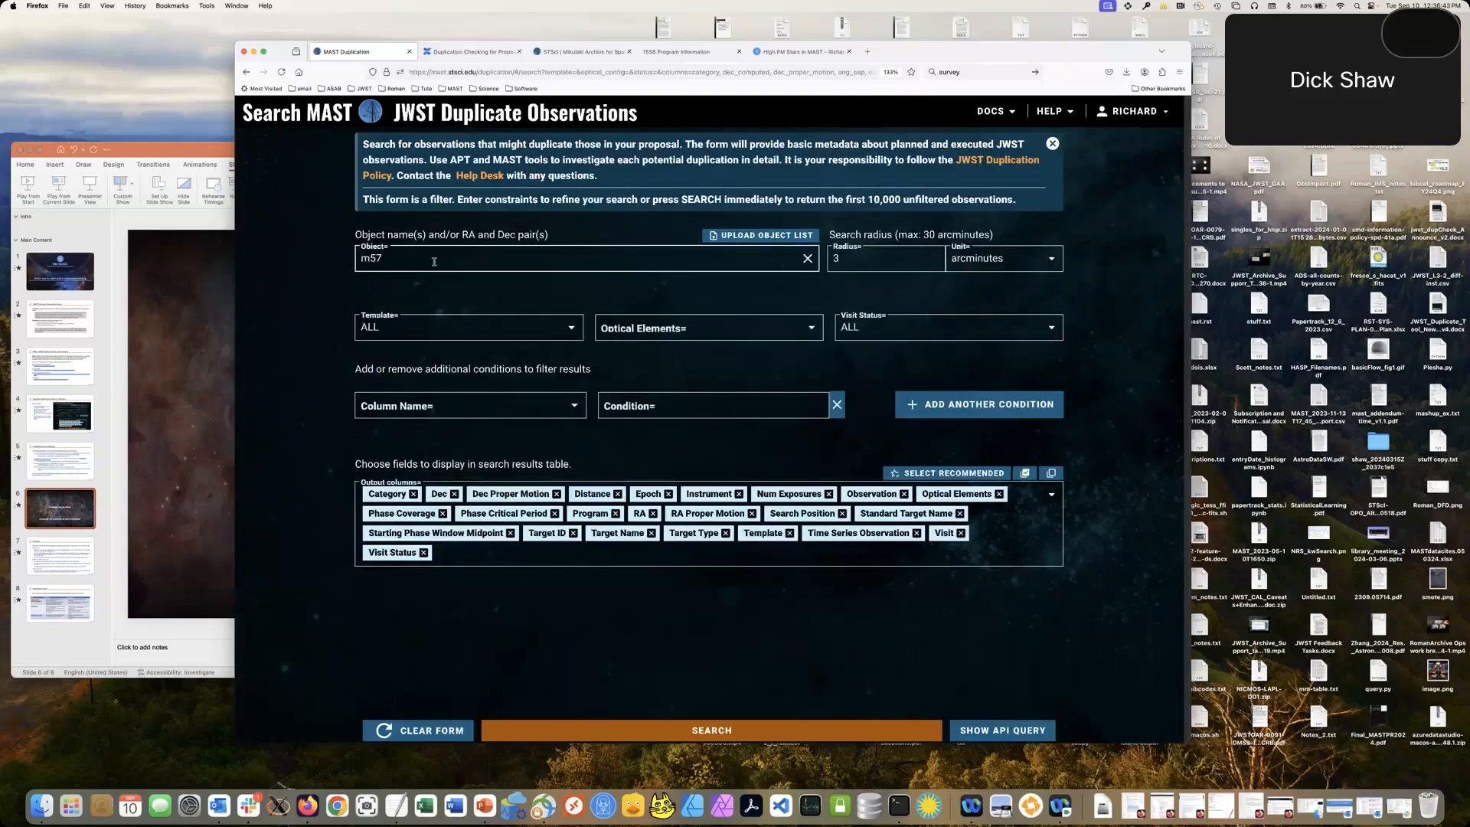
text(m57)
key(Return)
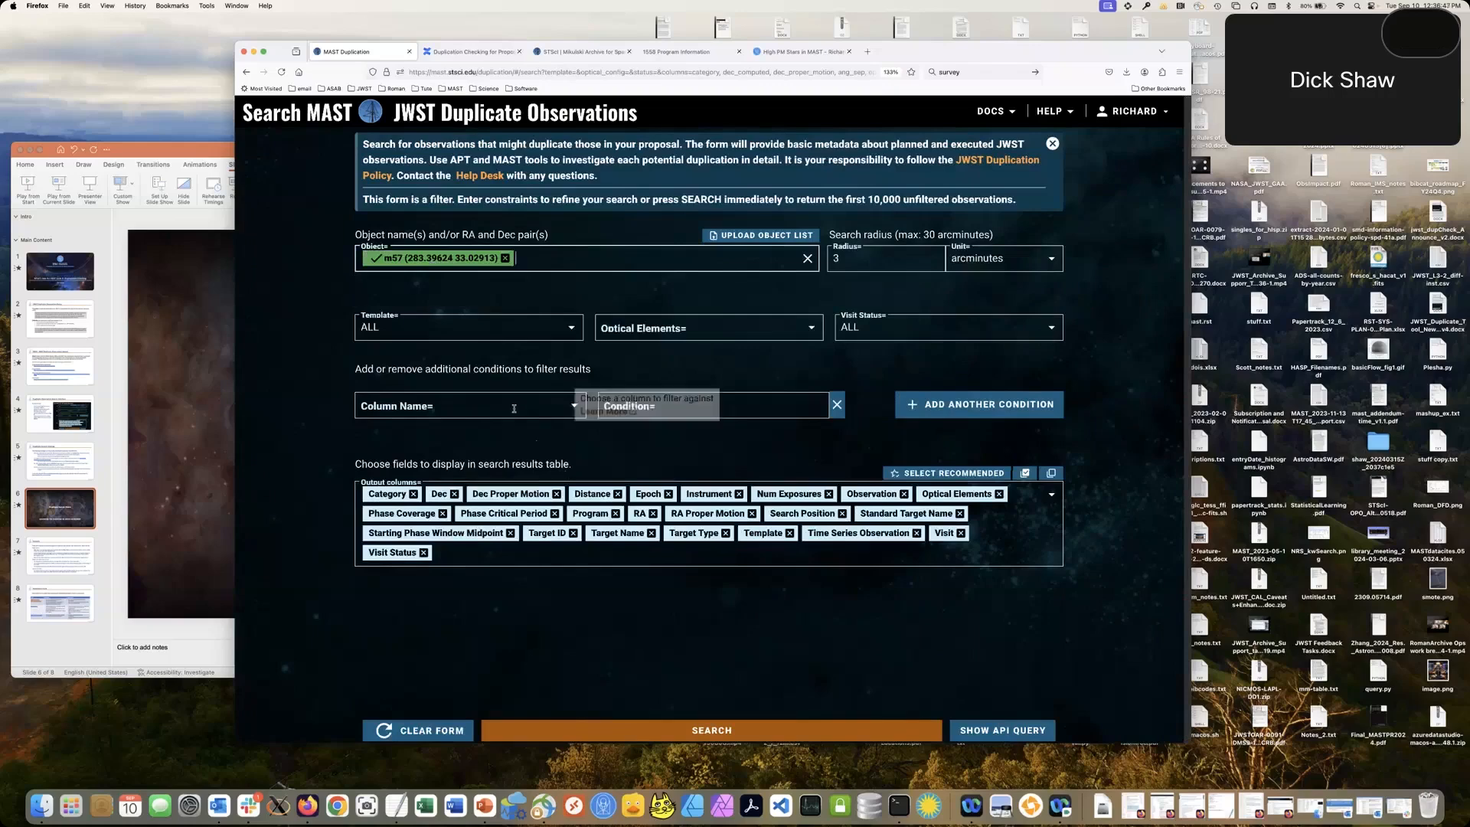
Step: Restrict the template to MIRI Medium Resolution Spectroscopy only and run the search for m57
click(570, 329)
scroll(499, 407, up, 5)
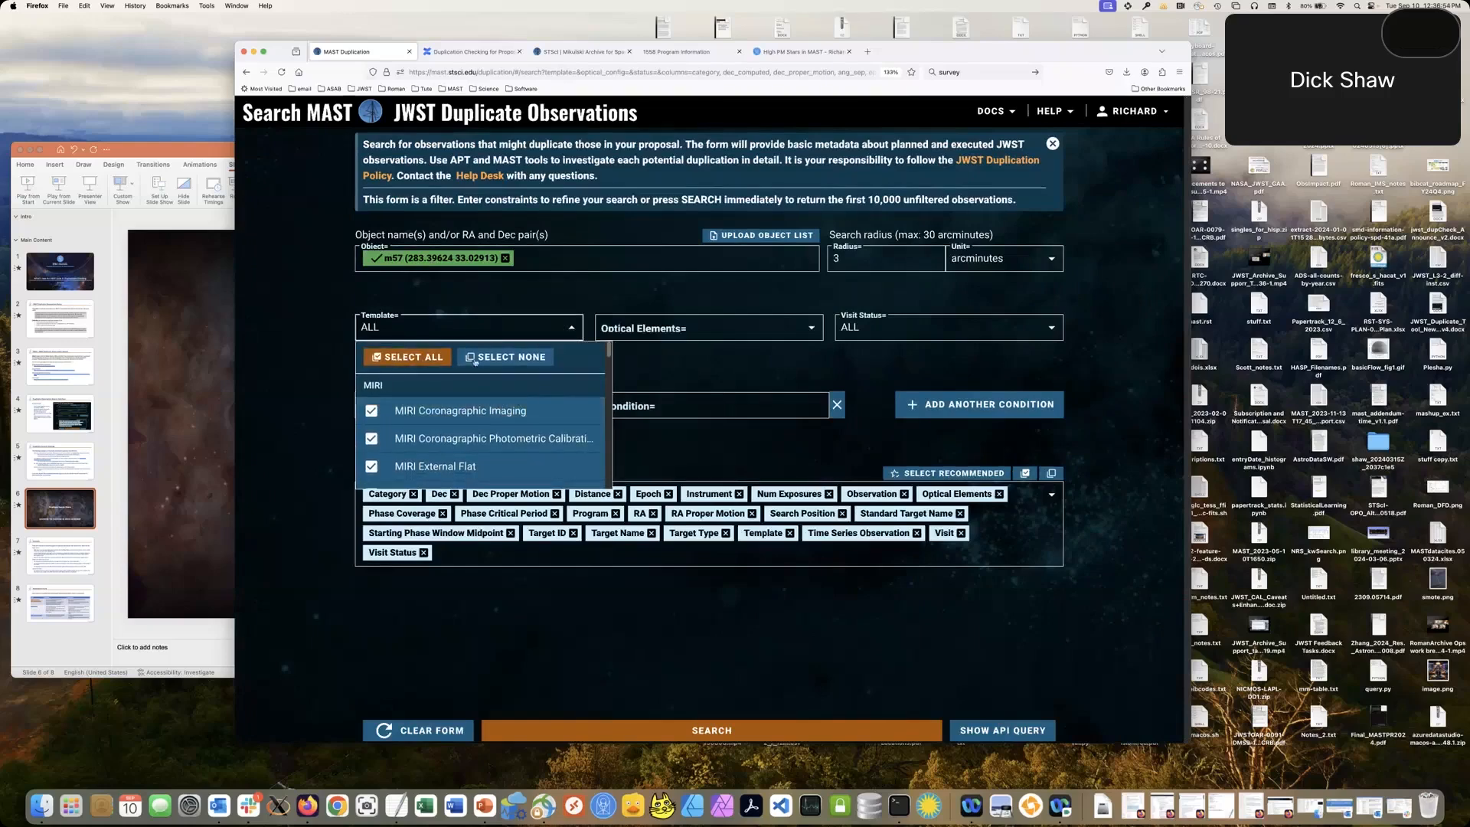
click(506, 356)
scroll(440, 421, down, 1)
scroll(440, 422, down, 3)
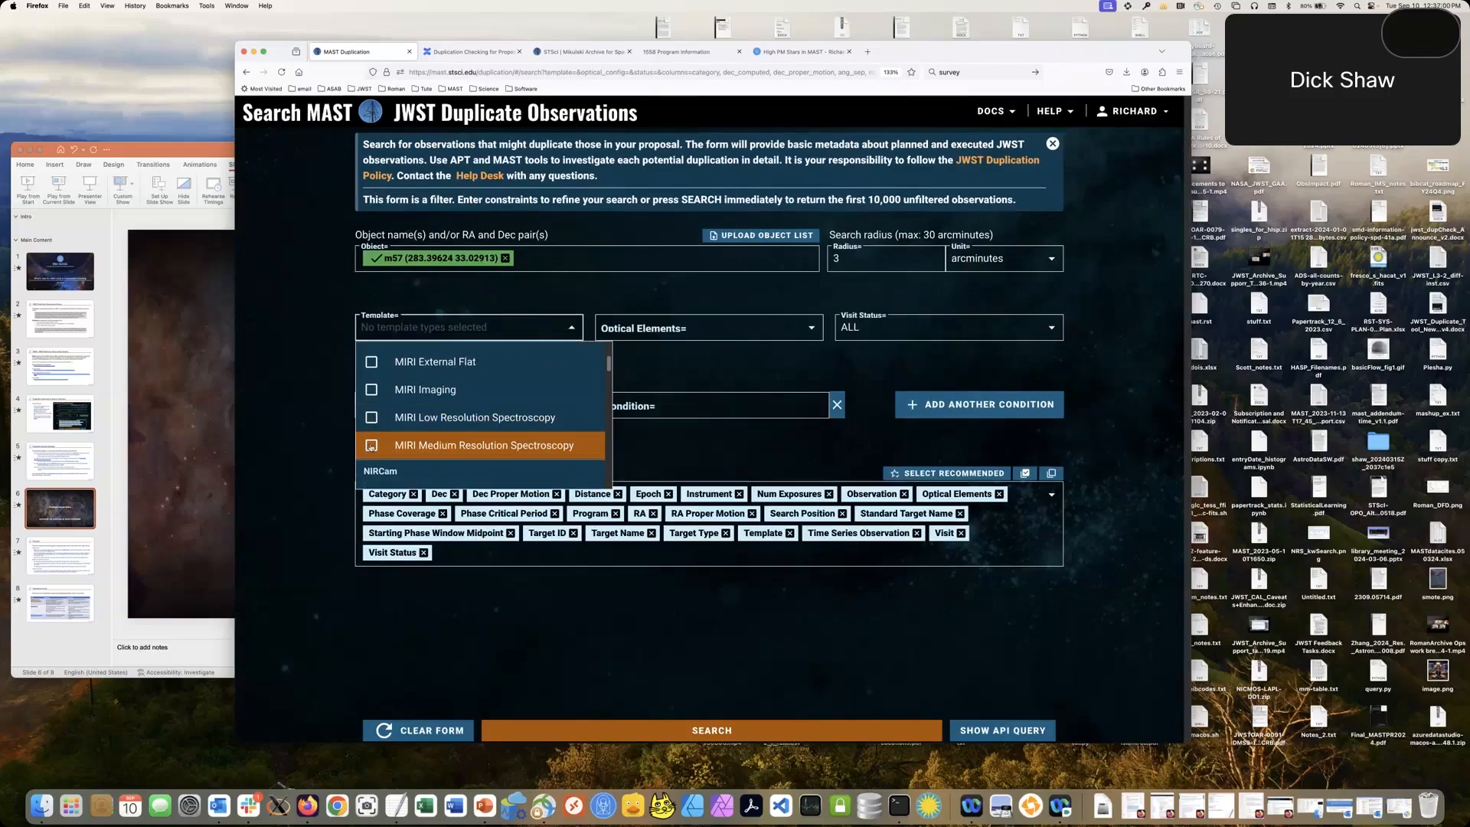
click(372, 446)
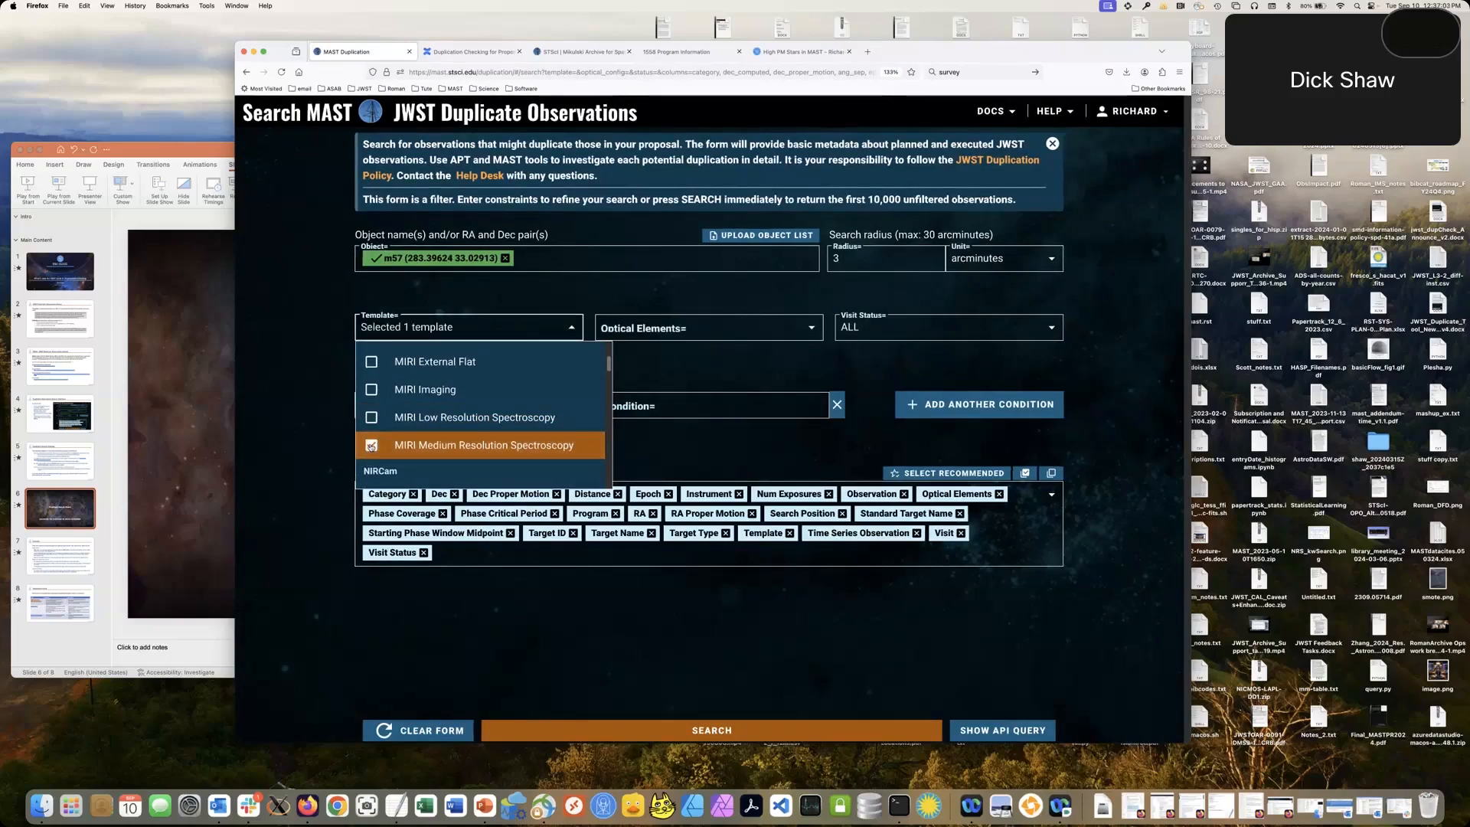
click(698, 377)
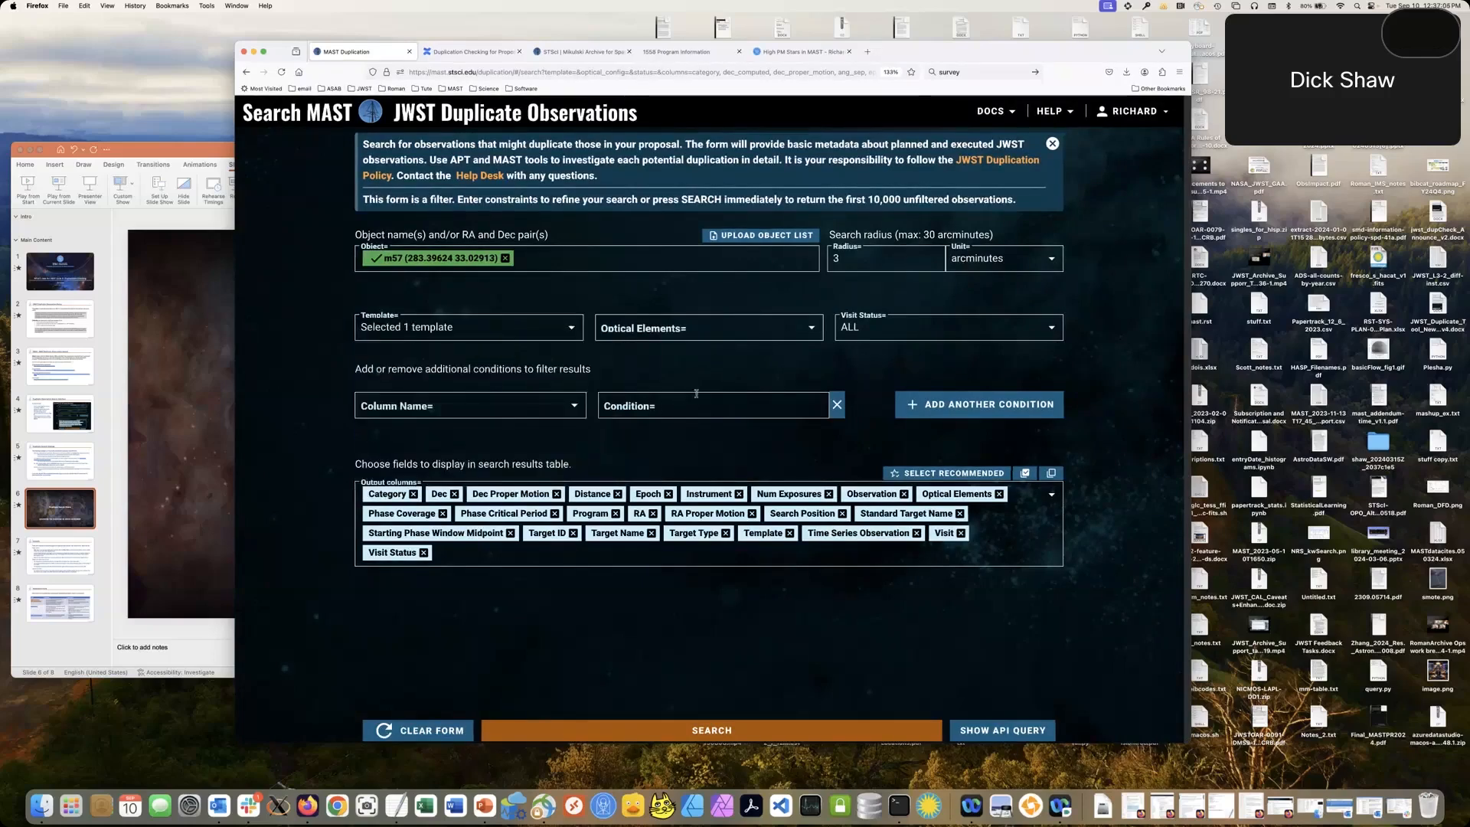
click(711, 731)
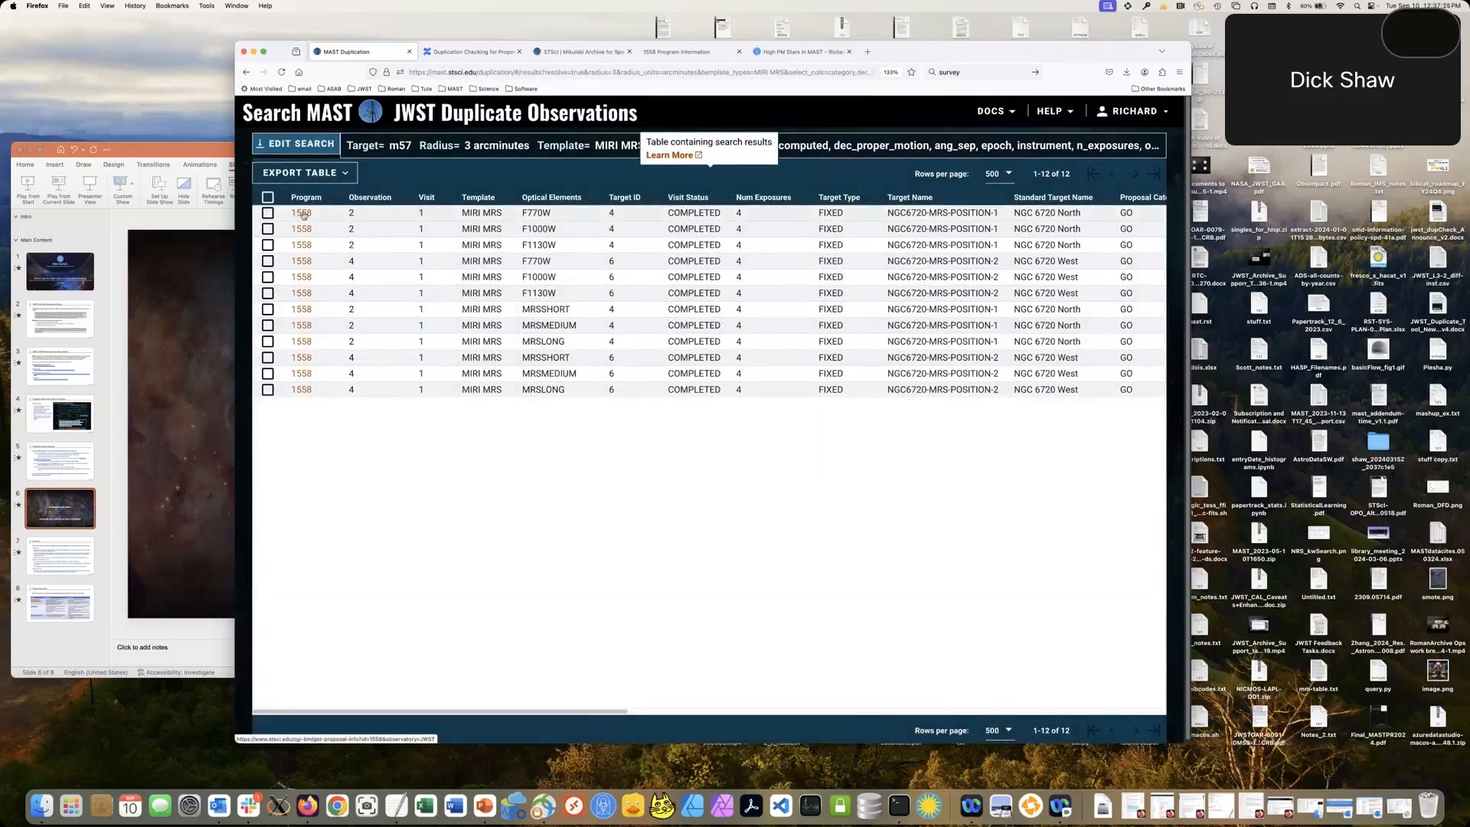
Step: View the information page of program 1558 and return to the duplication search results
click(699, 55)
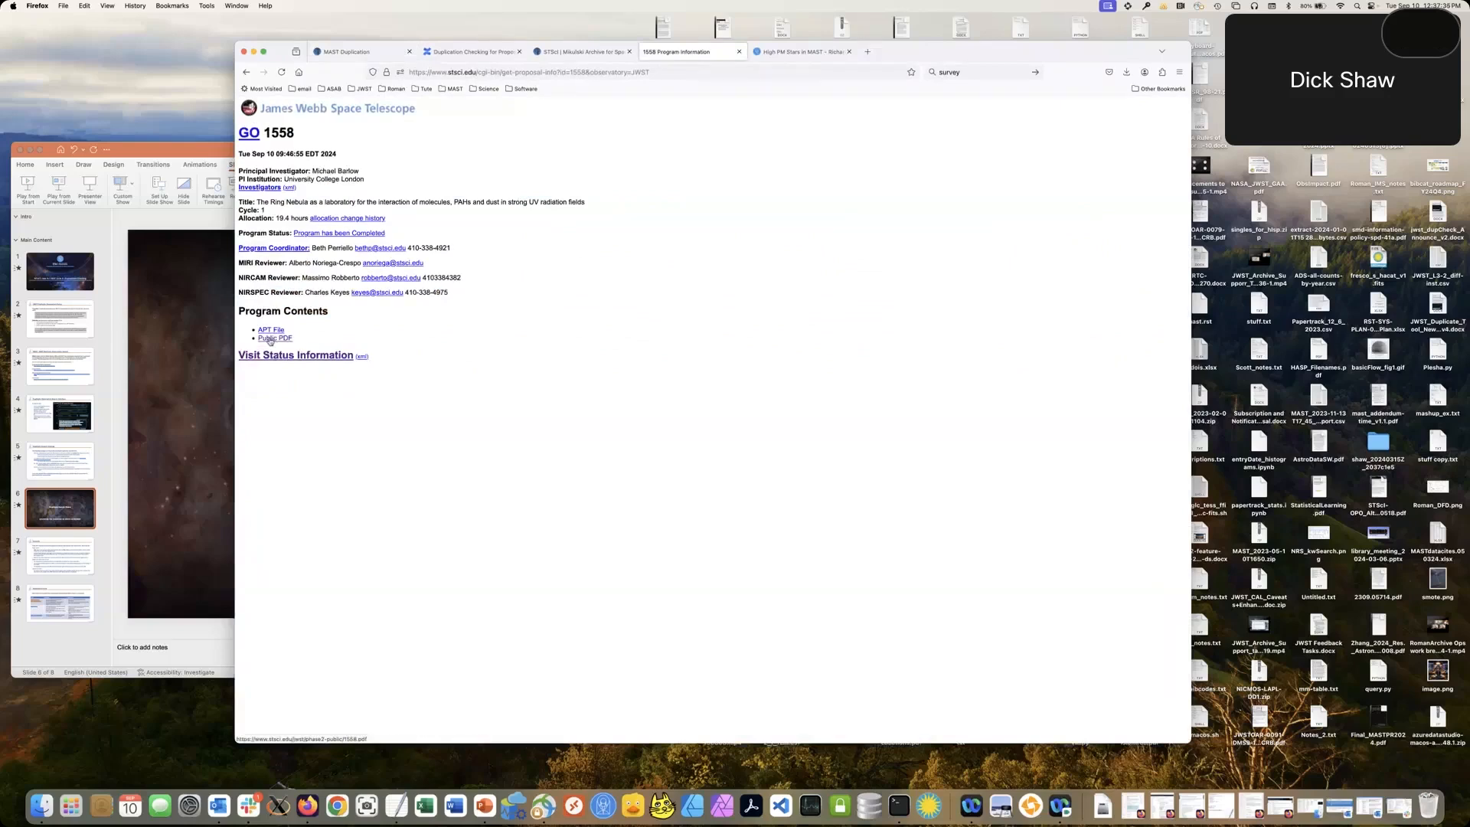
click(350, 52)
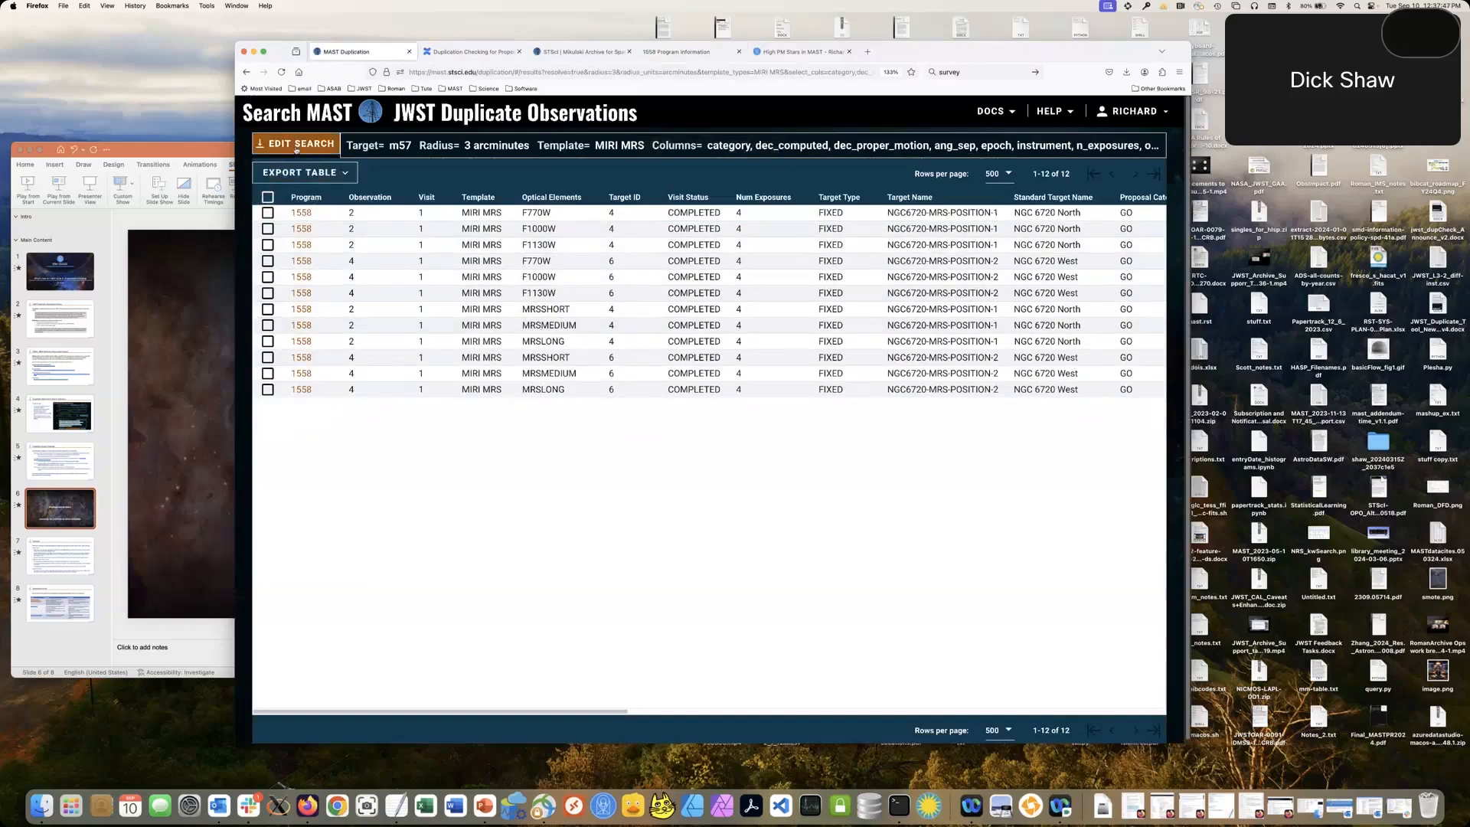
Step: Remove the m57 object from the search criteria and choose Target Type as the column for an additional condition
click(297, 146)
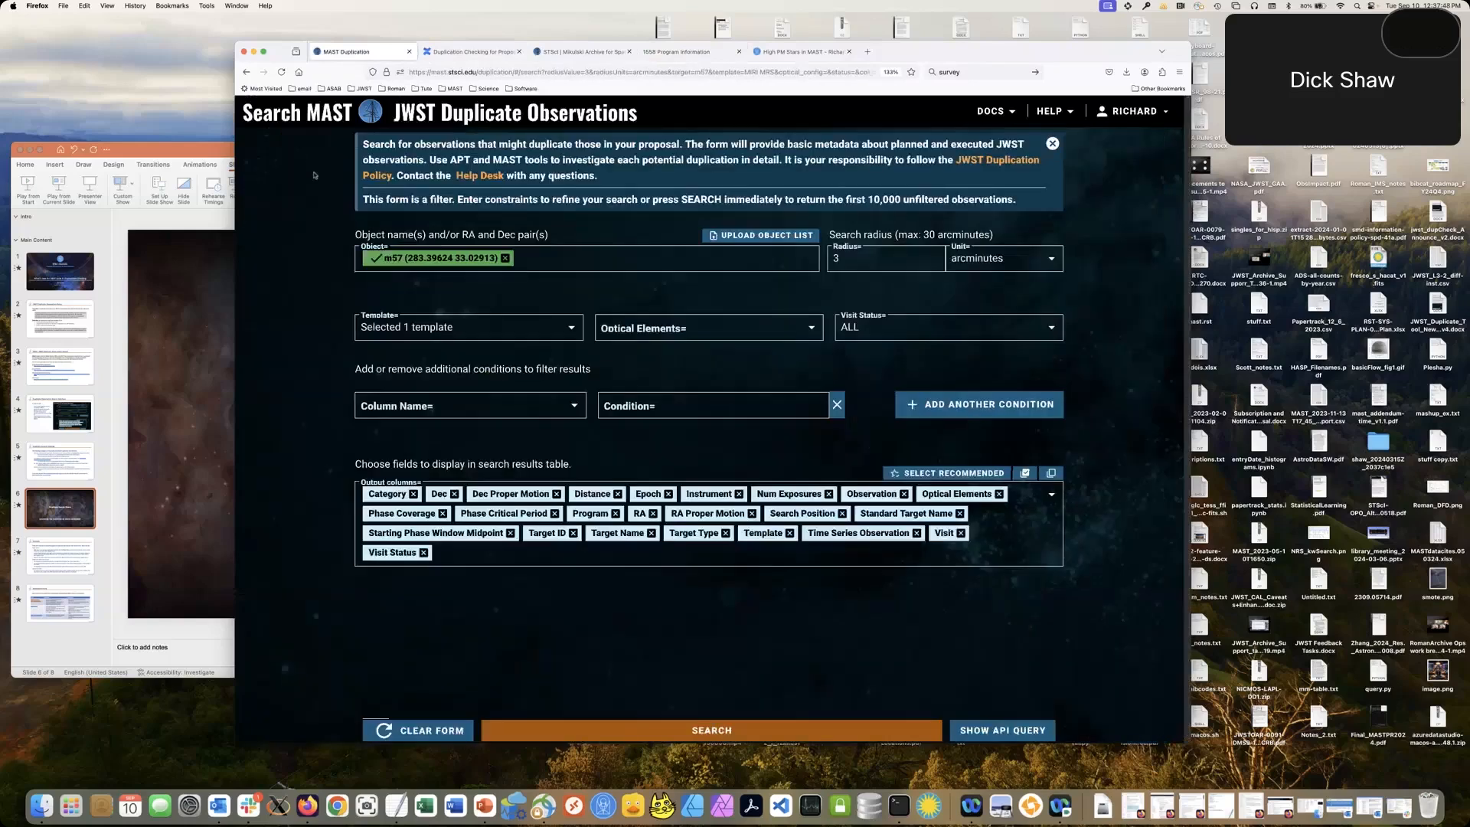
click(504, 258)
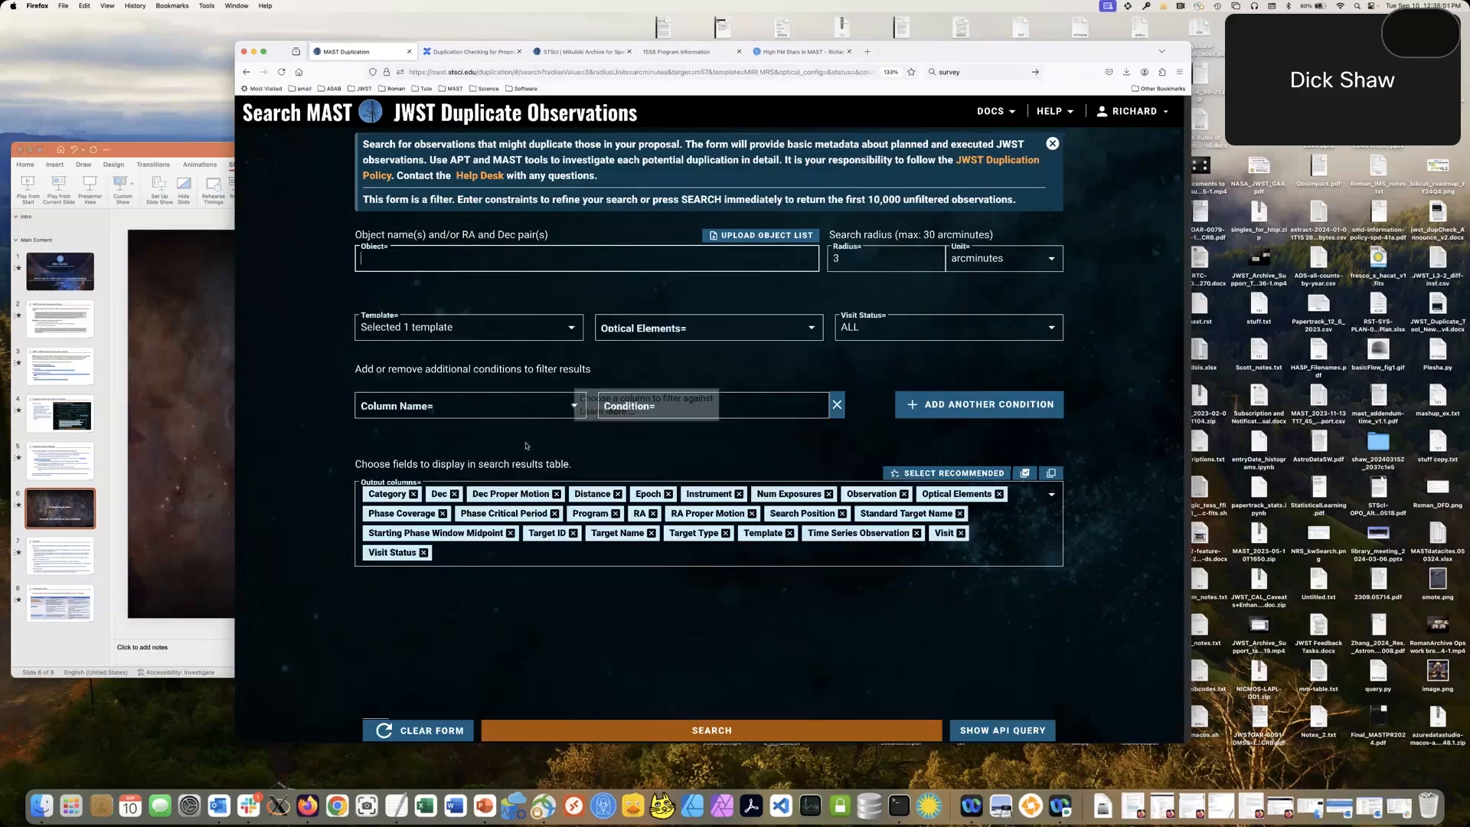
click(575, 407)
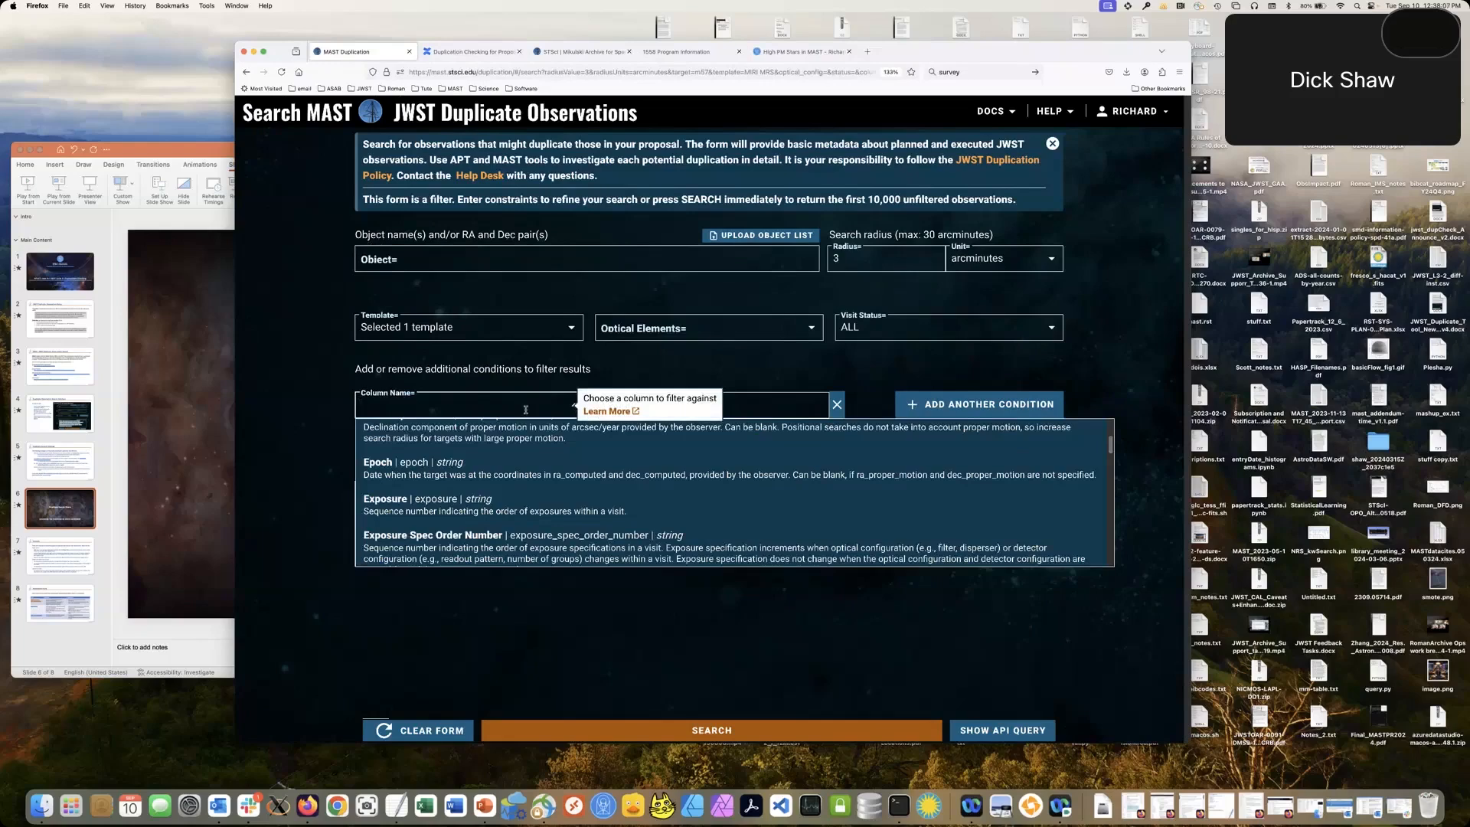
text(mov)
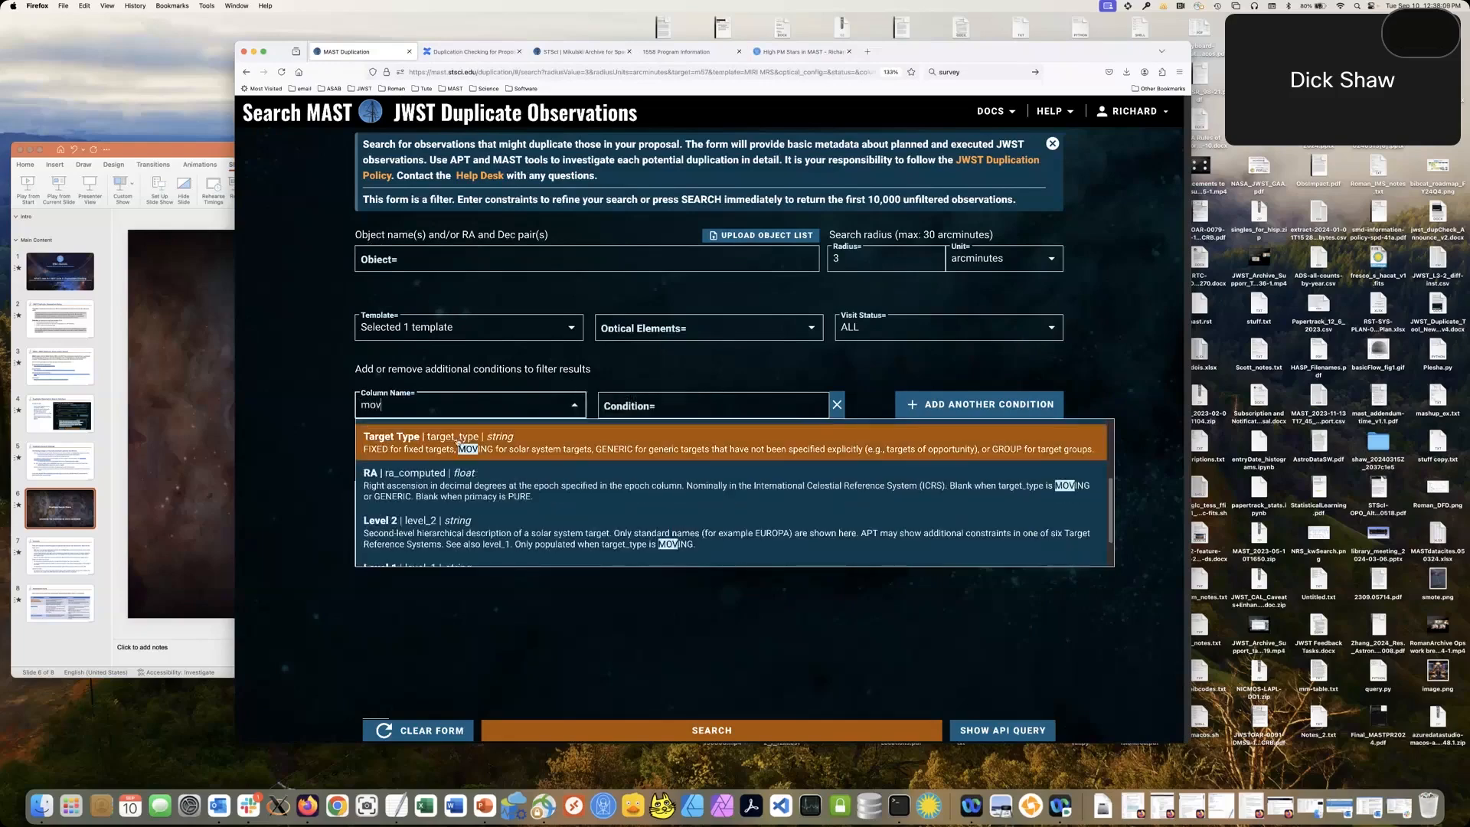
scroll(435, 446, down, 1)
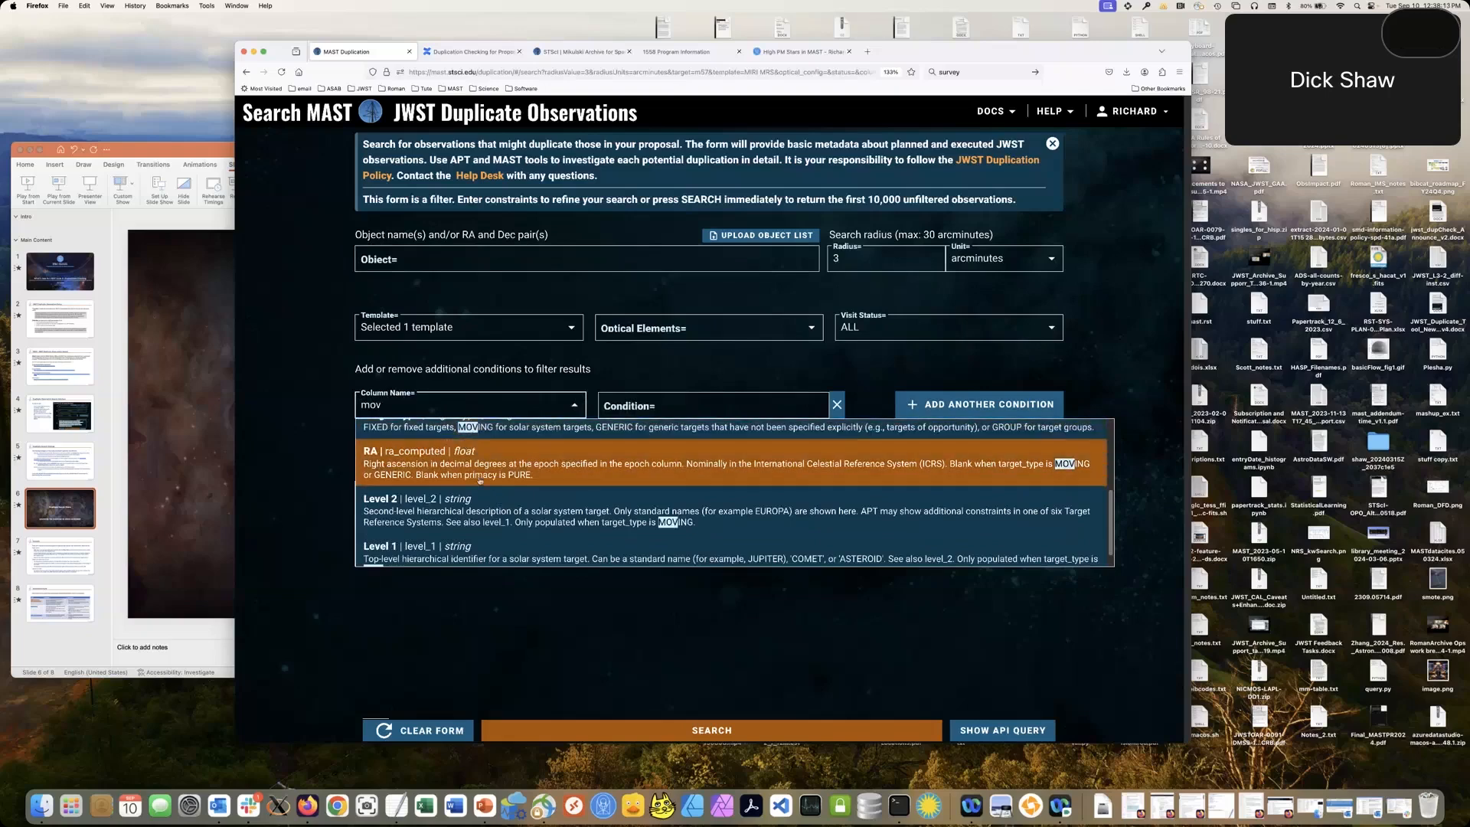
scroll(483, 478, up, 1)
scroll(484, 478, down, 2)
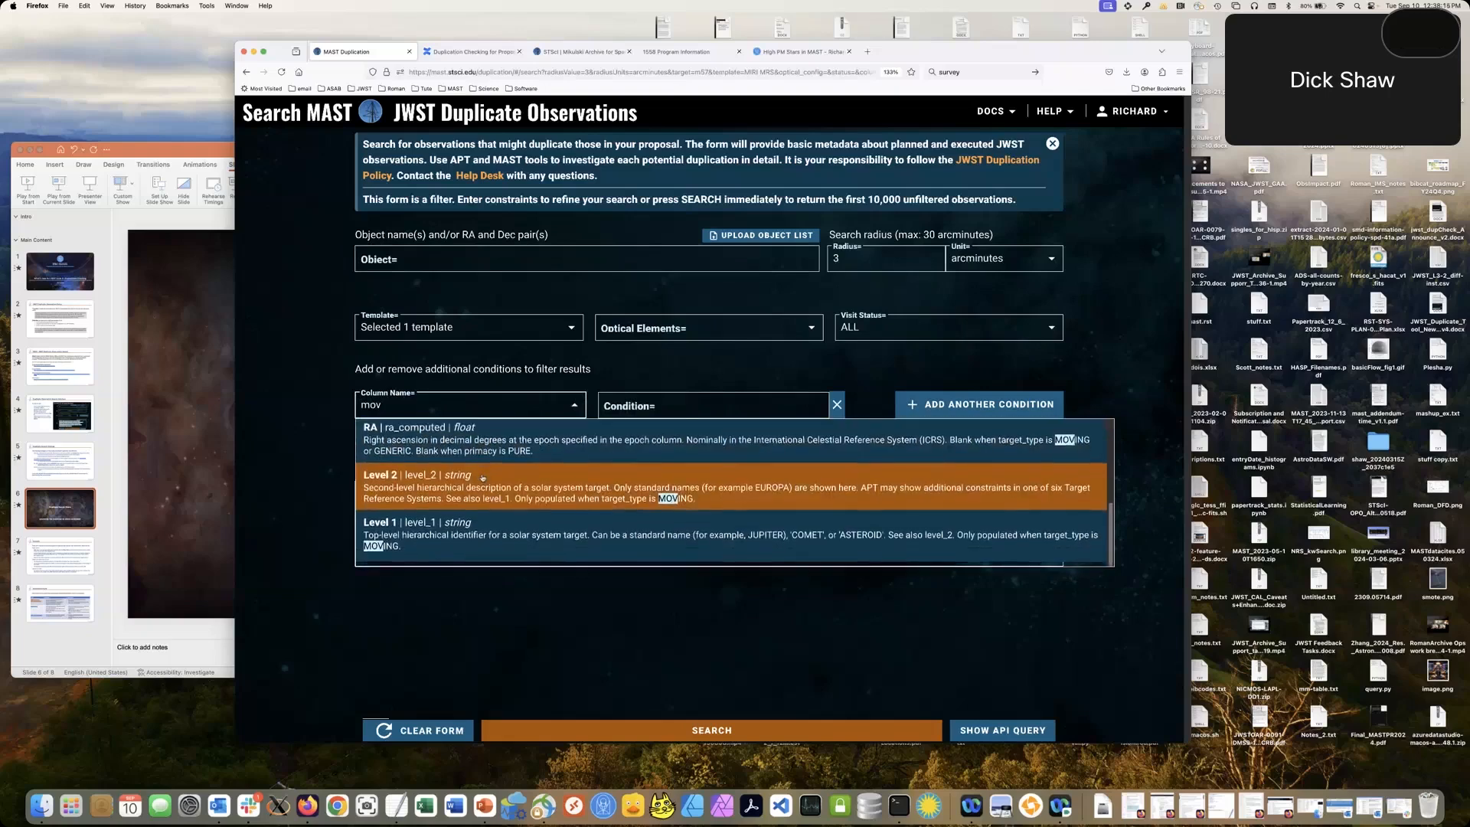
scroll(484, 479, up, 4)
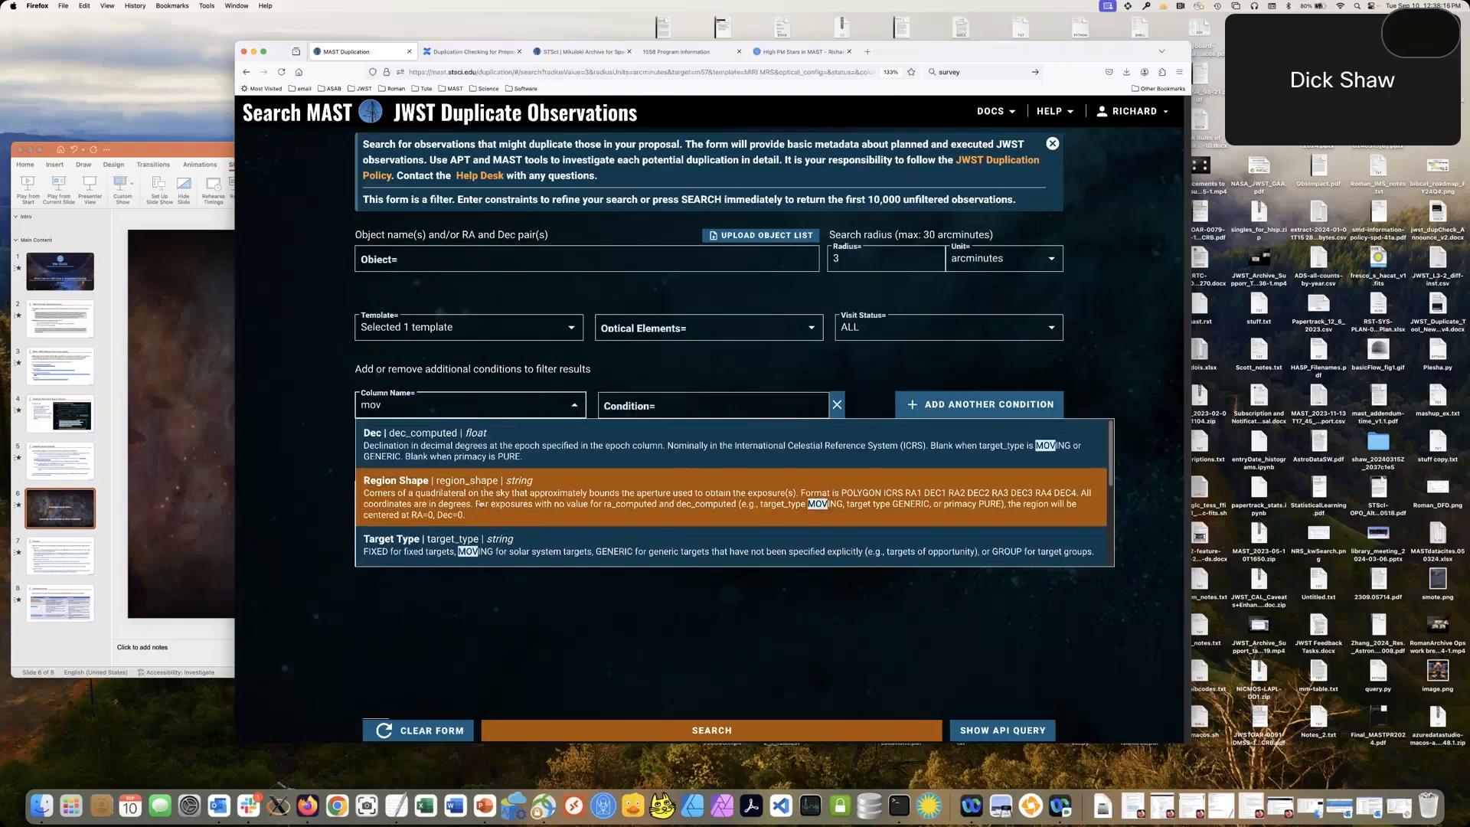
click(484, 545)
Step: Set the Target Type condition to moving and run the search
click(689, 409)
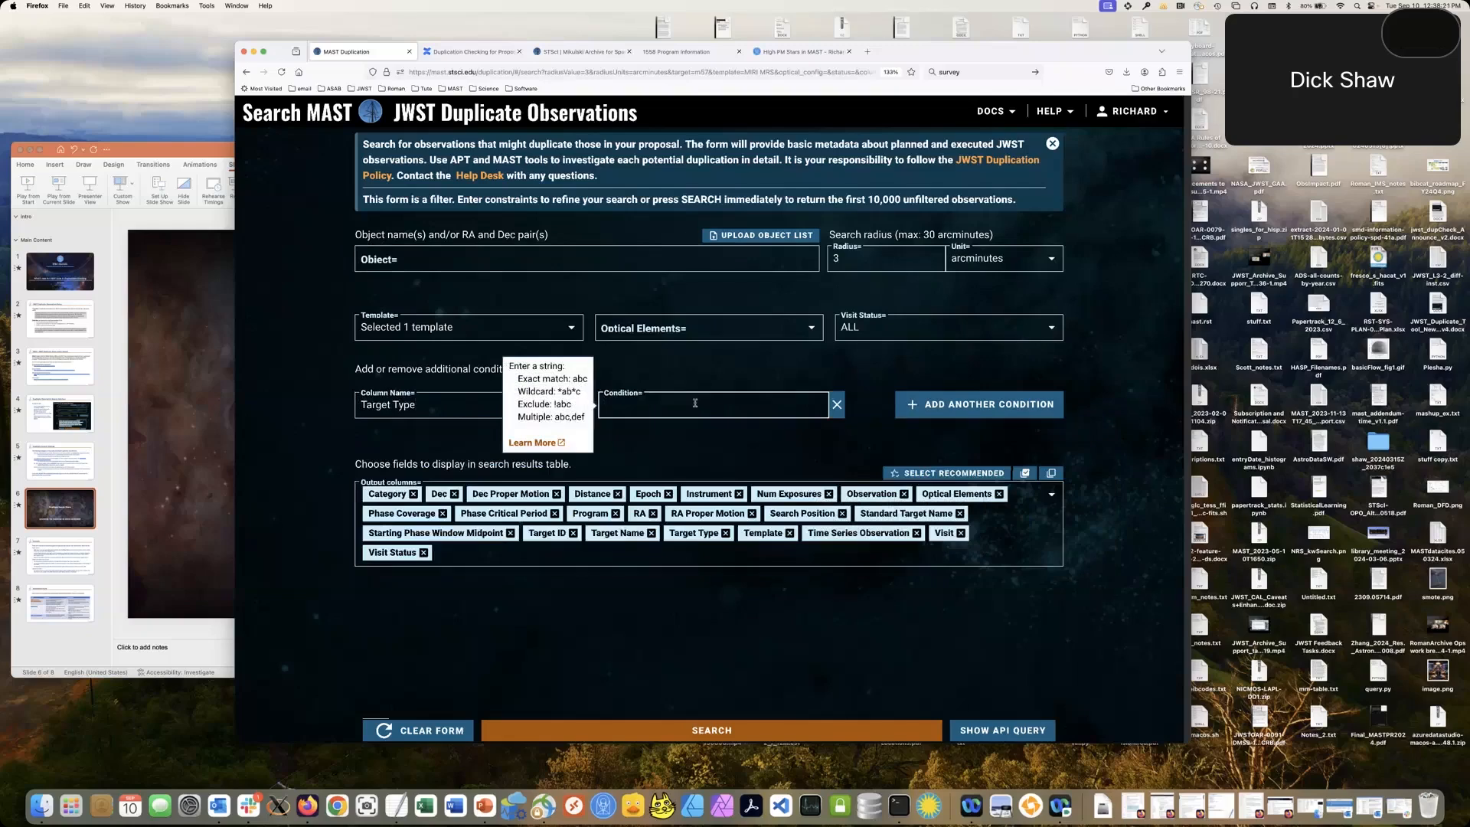
text(moving)
click(820, 464)
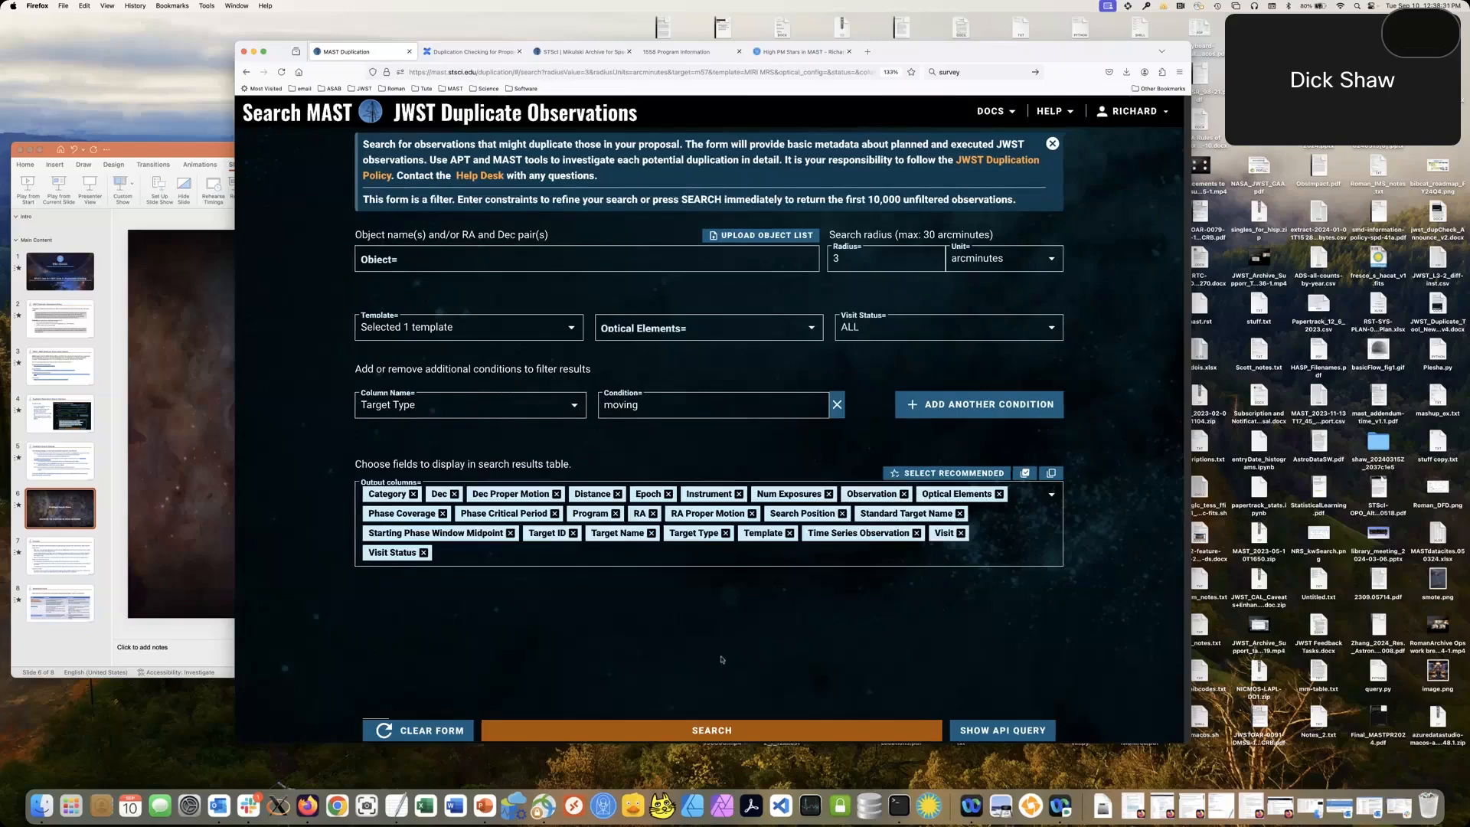
click(712, 730)
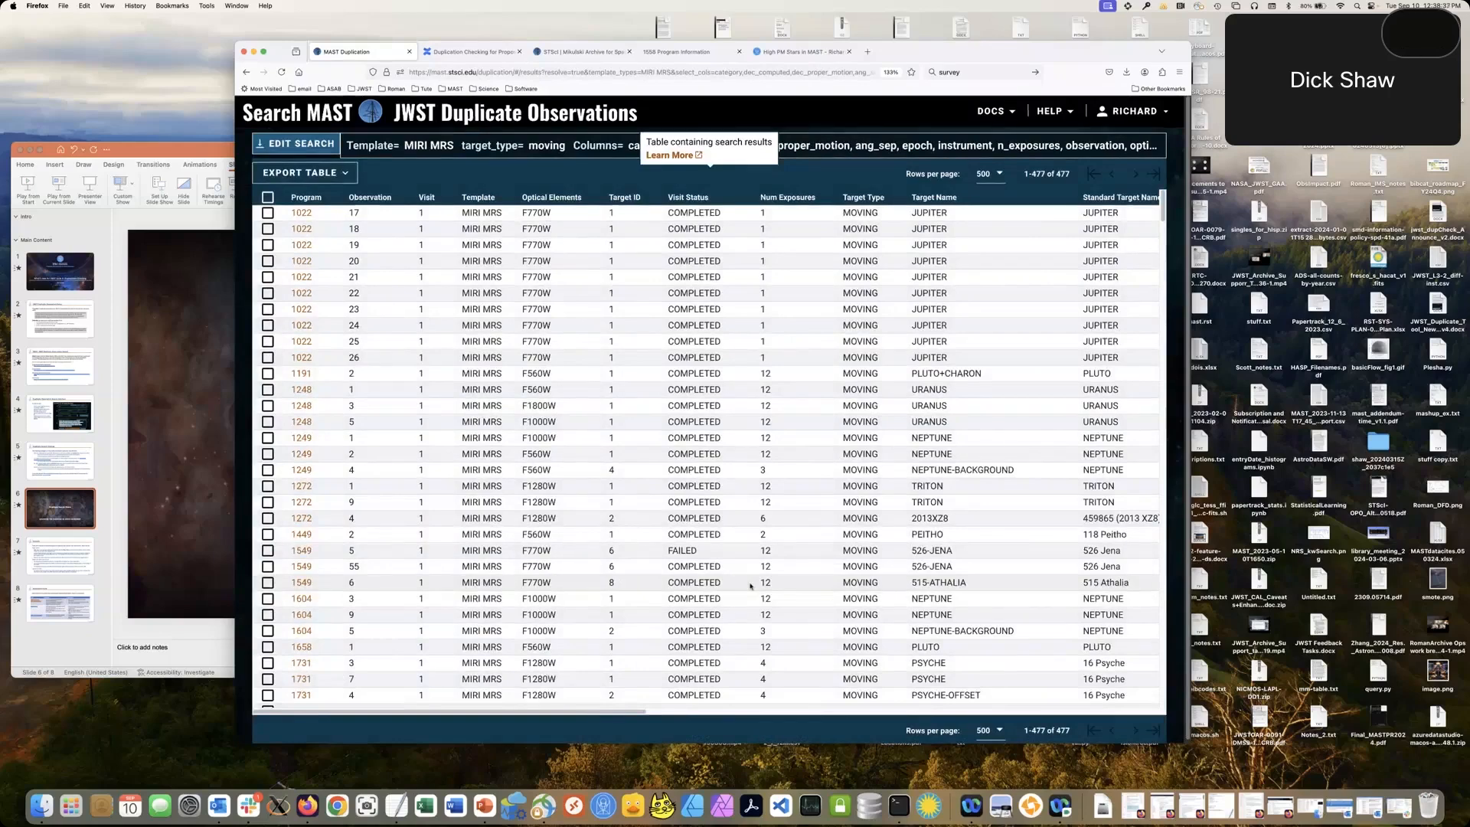
Step: Examine the moving-target results, comparing the observers' target names with the standard target names
scroll(909, 412, right, 3)
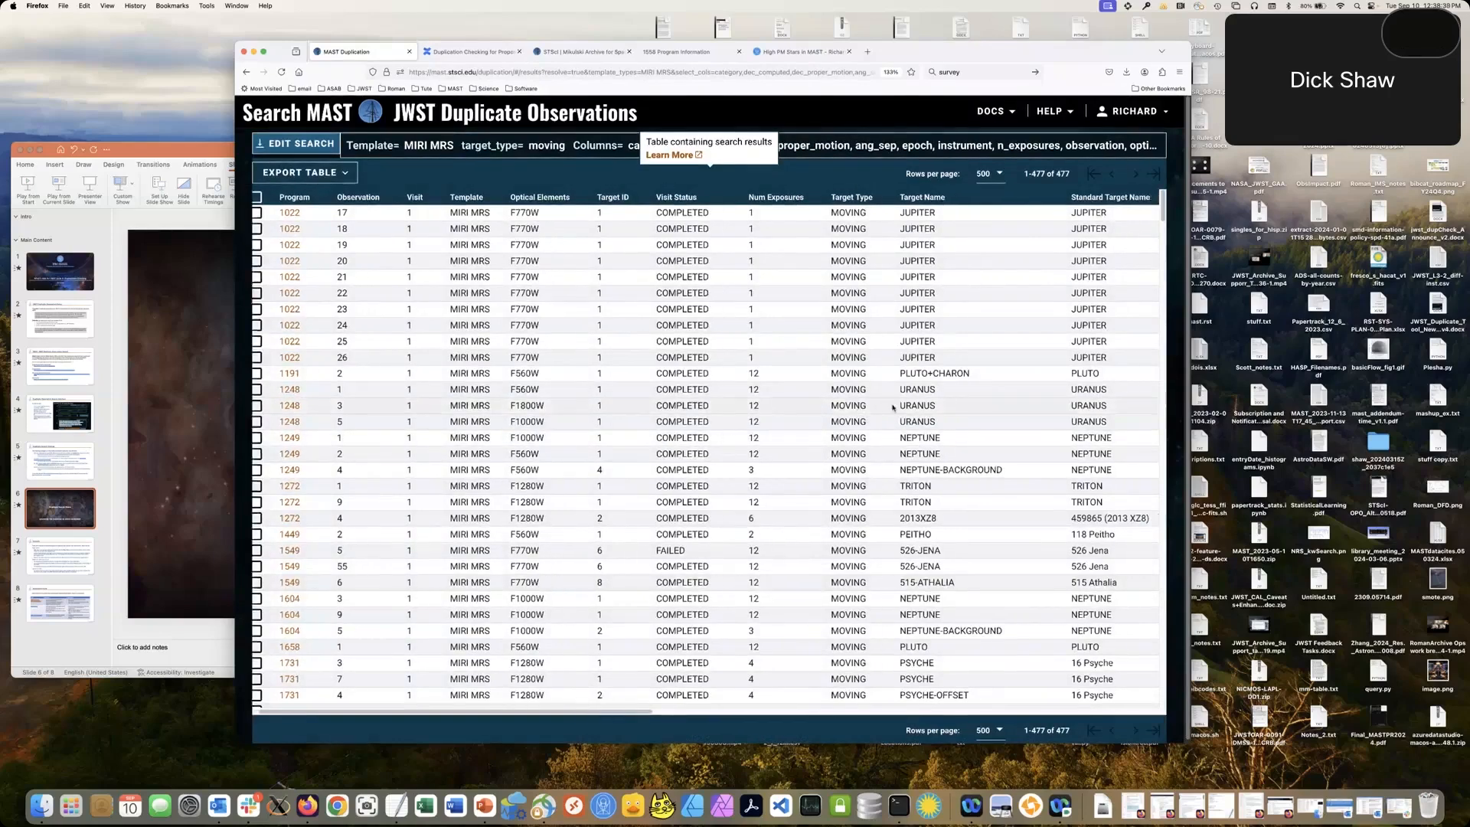
scroll(909, 412, right, 4)
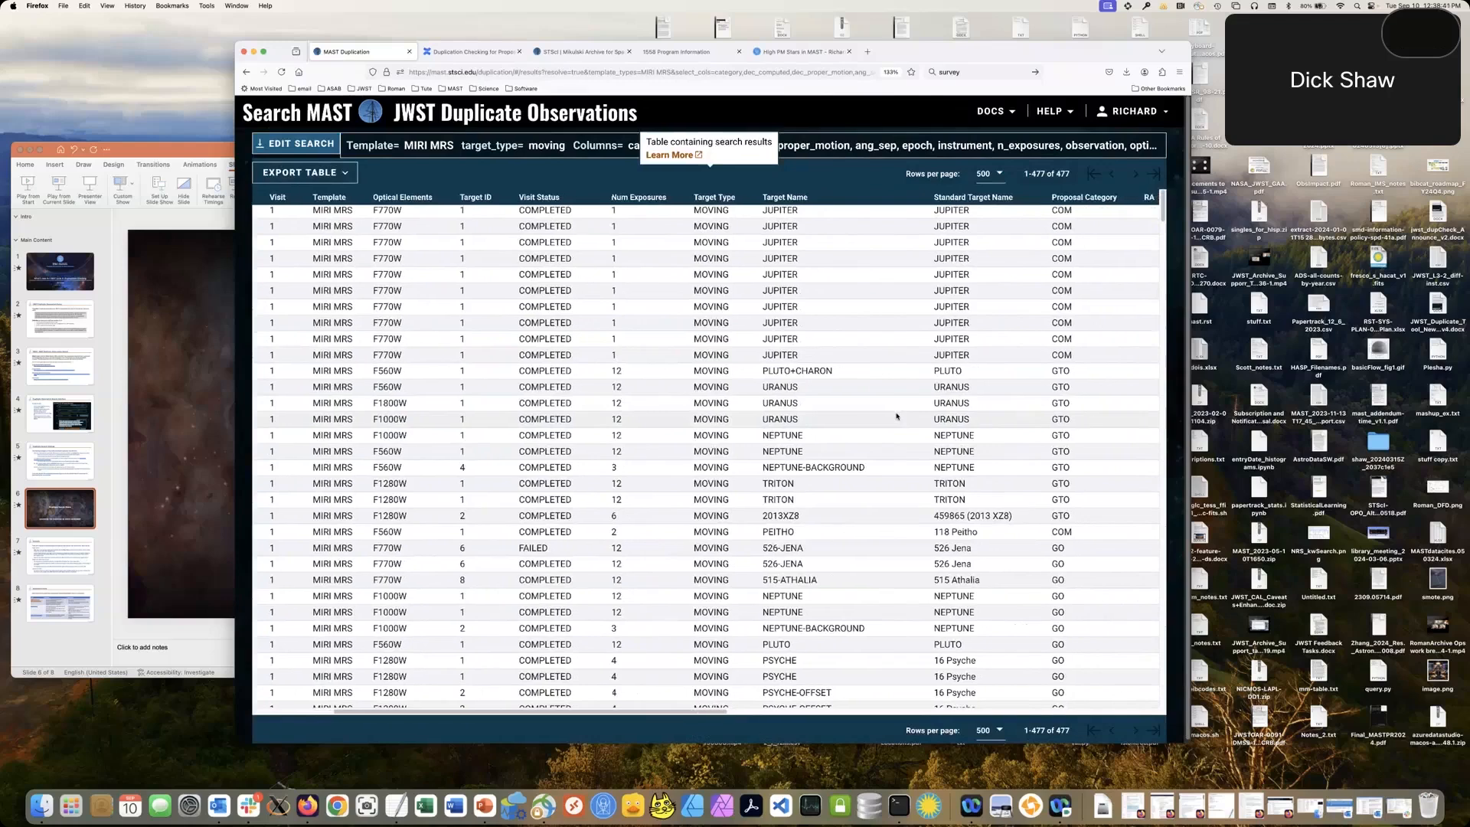
scroll(897, 416, right, 1)
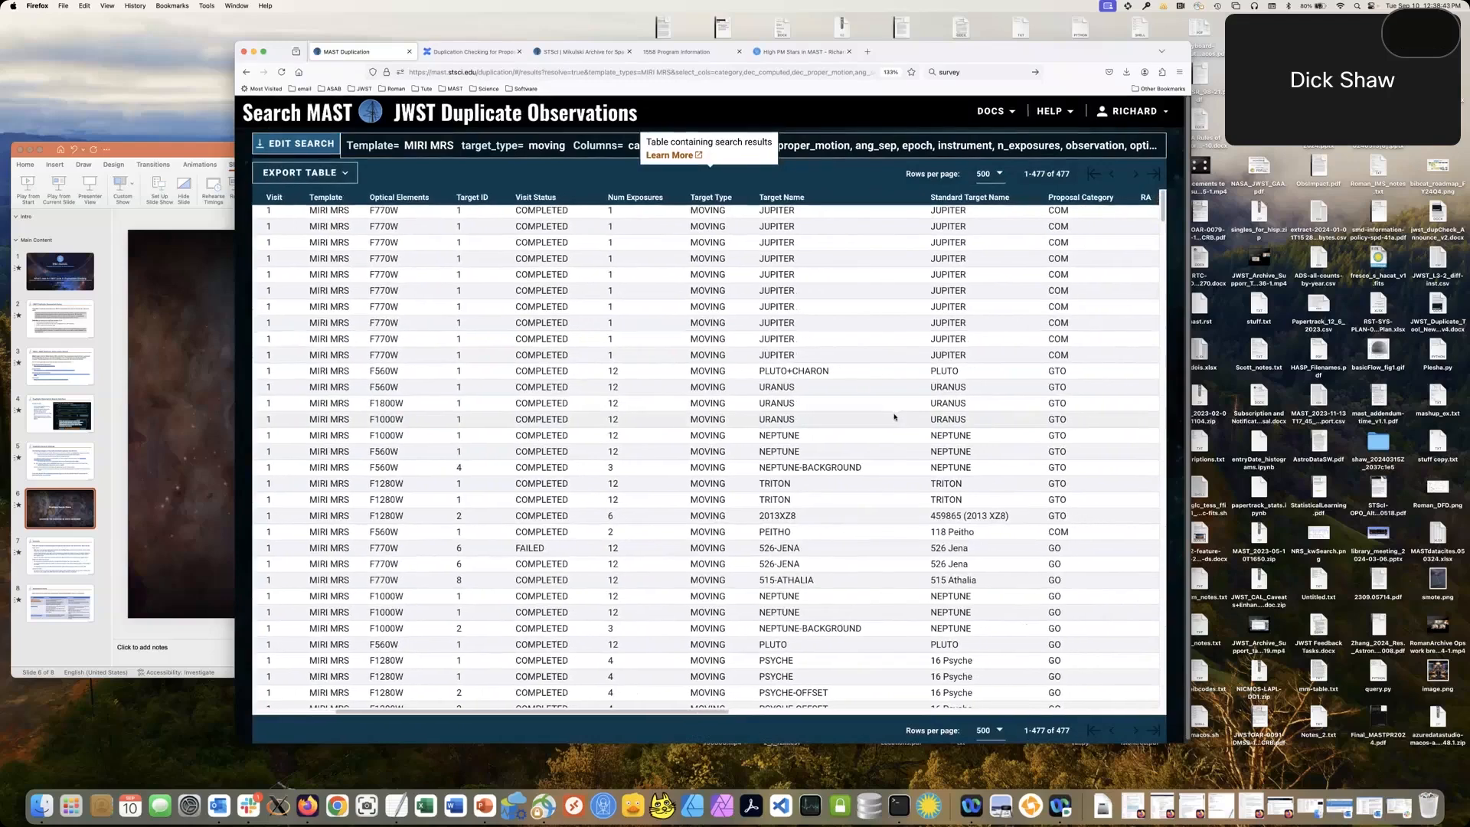
scroll(843, 501, down, 1)
scroll(833, 522, right, 5)
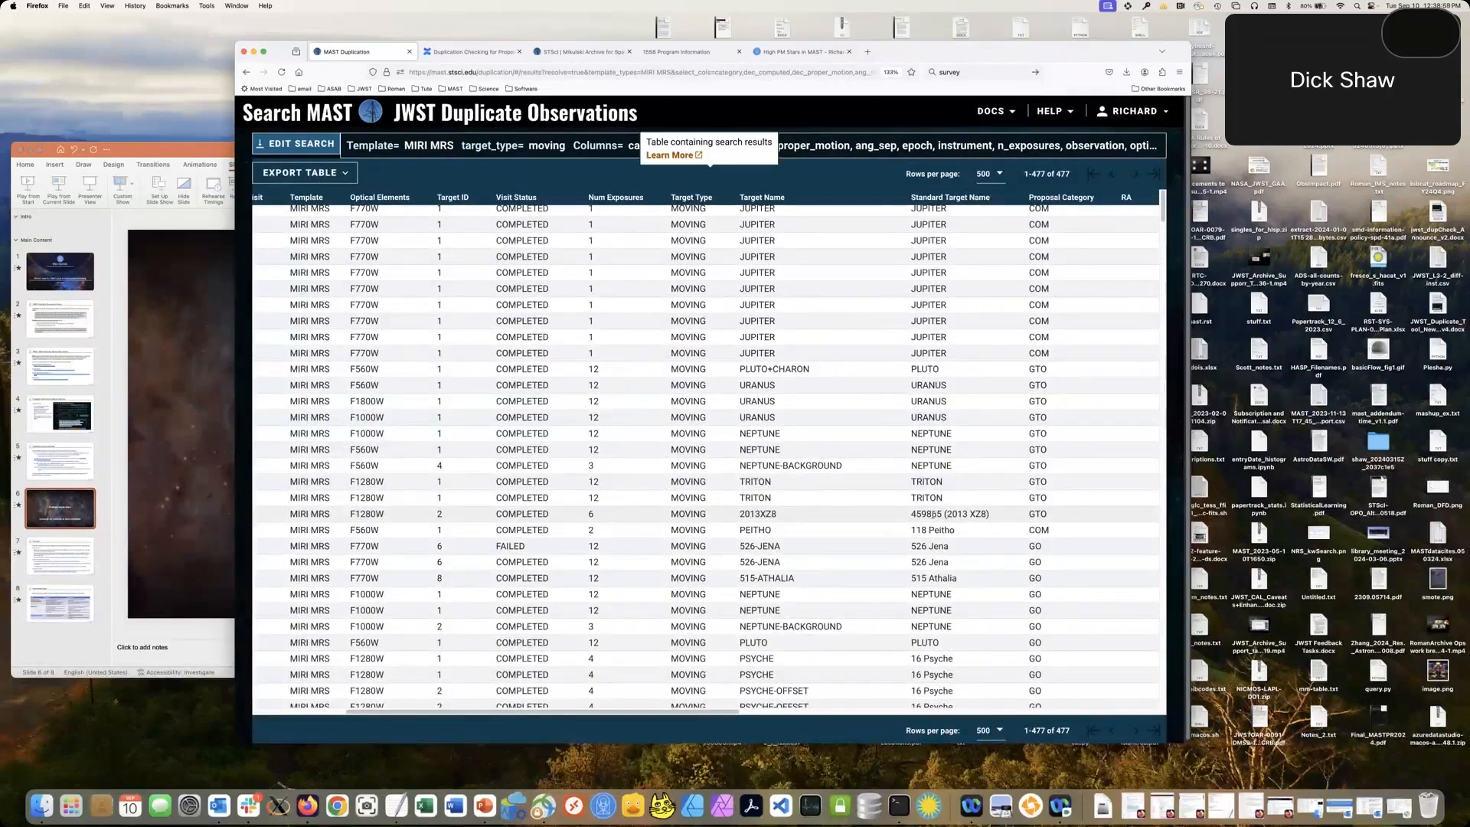
drag(911, 514, 988, 515)
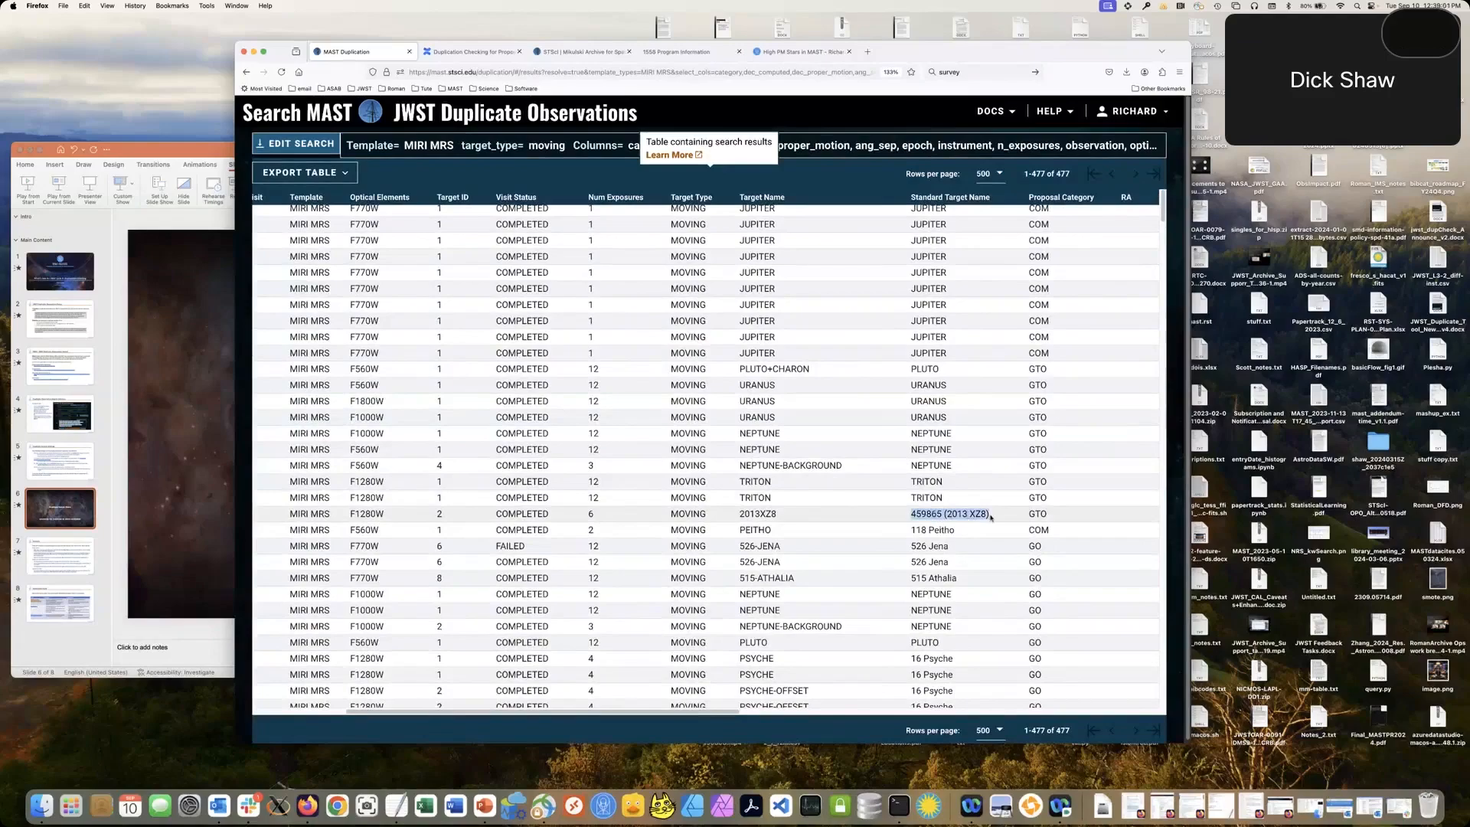
scroll(988, 525, down, 5)
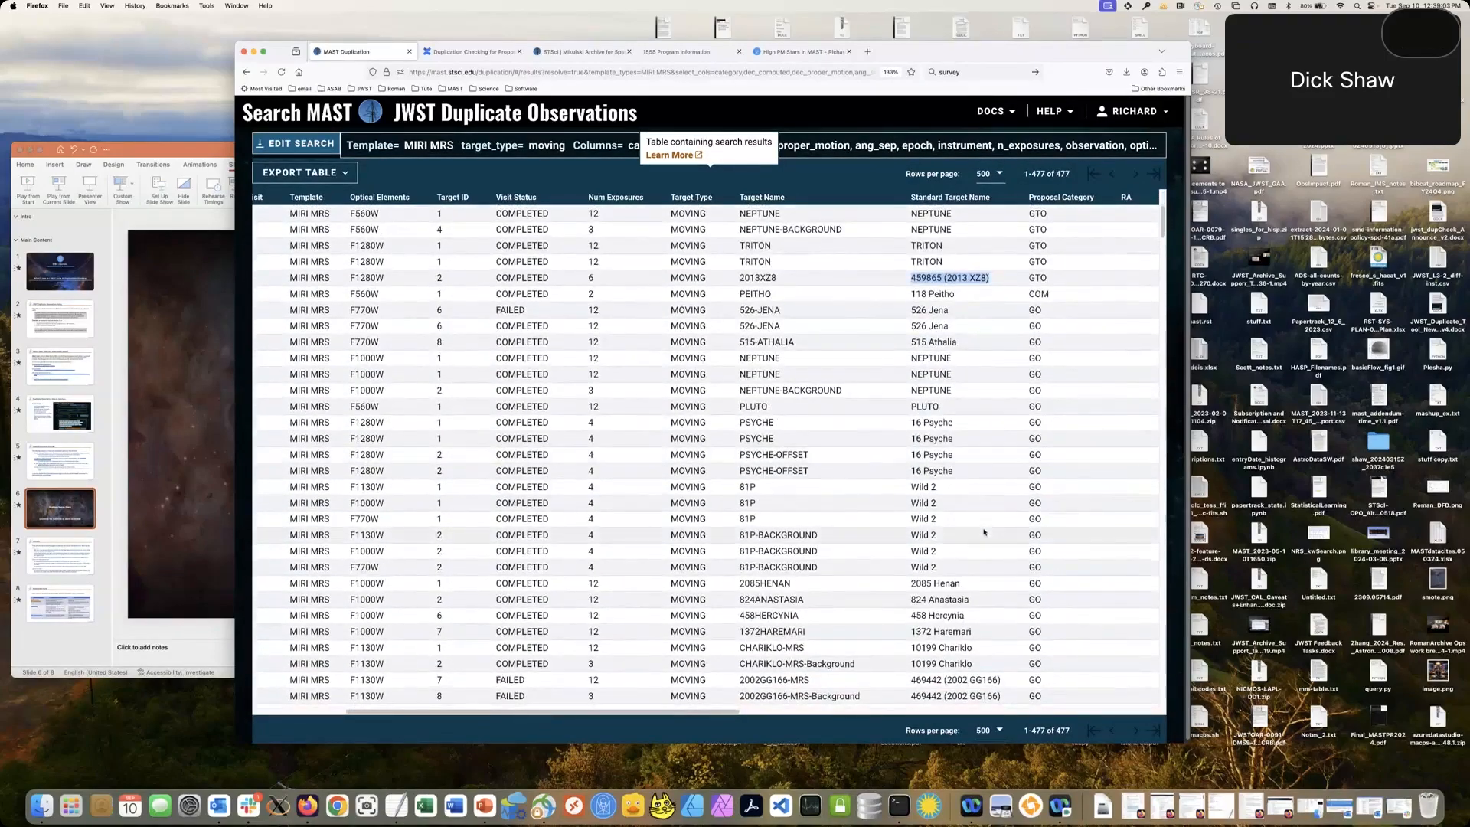
scroll(984, 531, down, 2)
scroll(493, 440, up, 7)
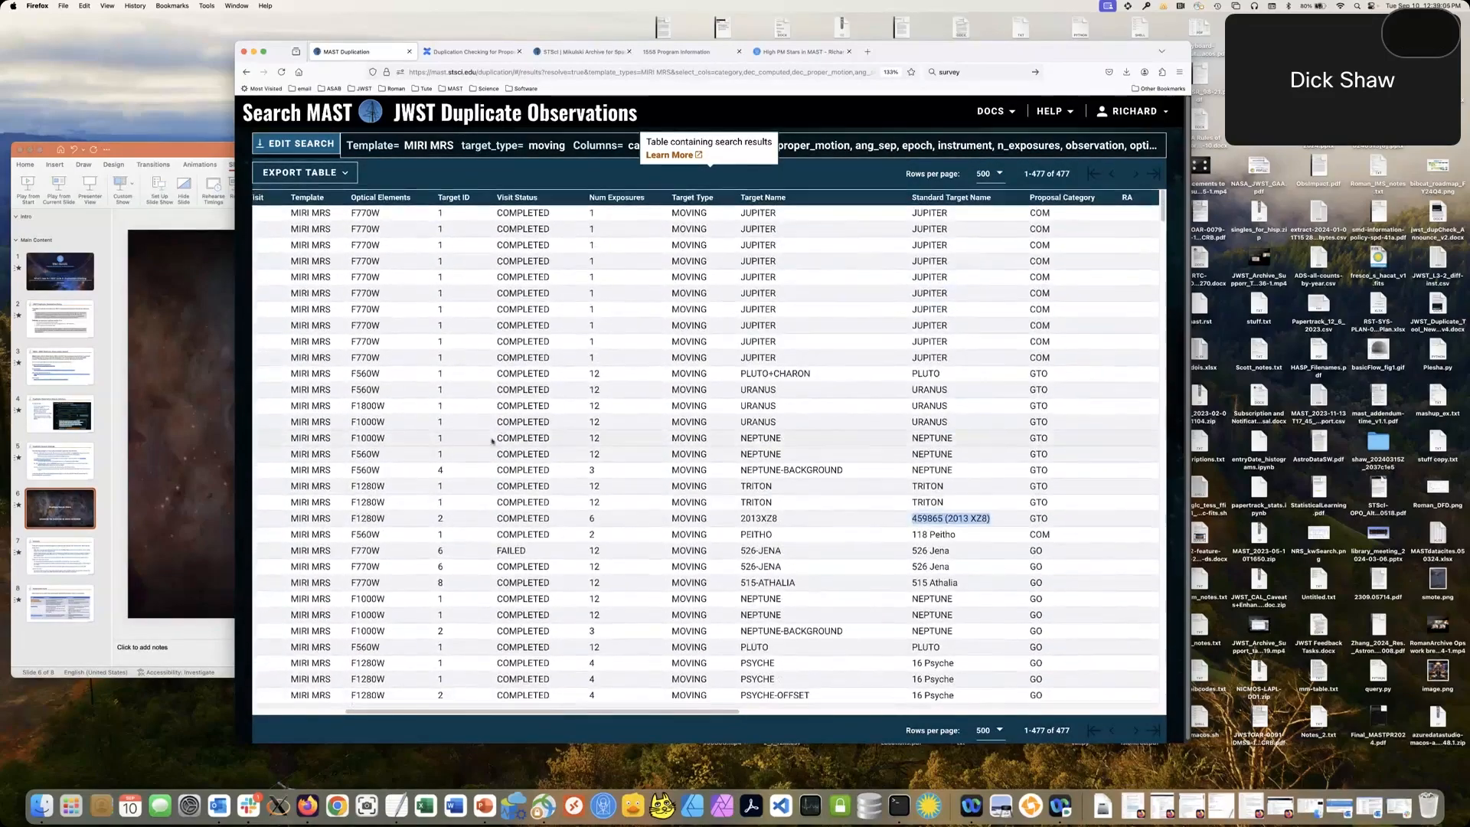
Step: Return to the search criteria and add a second condition on the Standard Target Name column
click(279, 146)
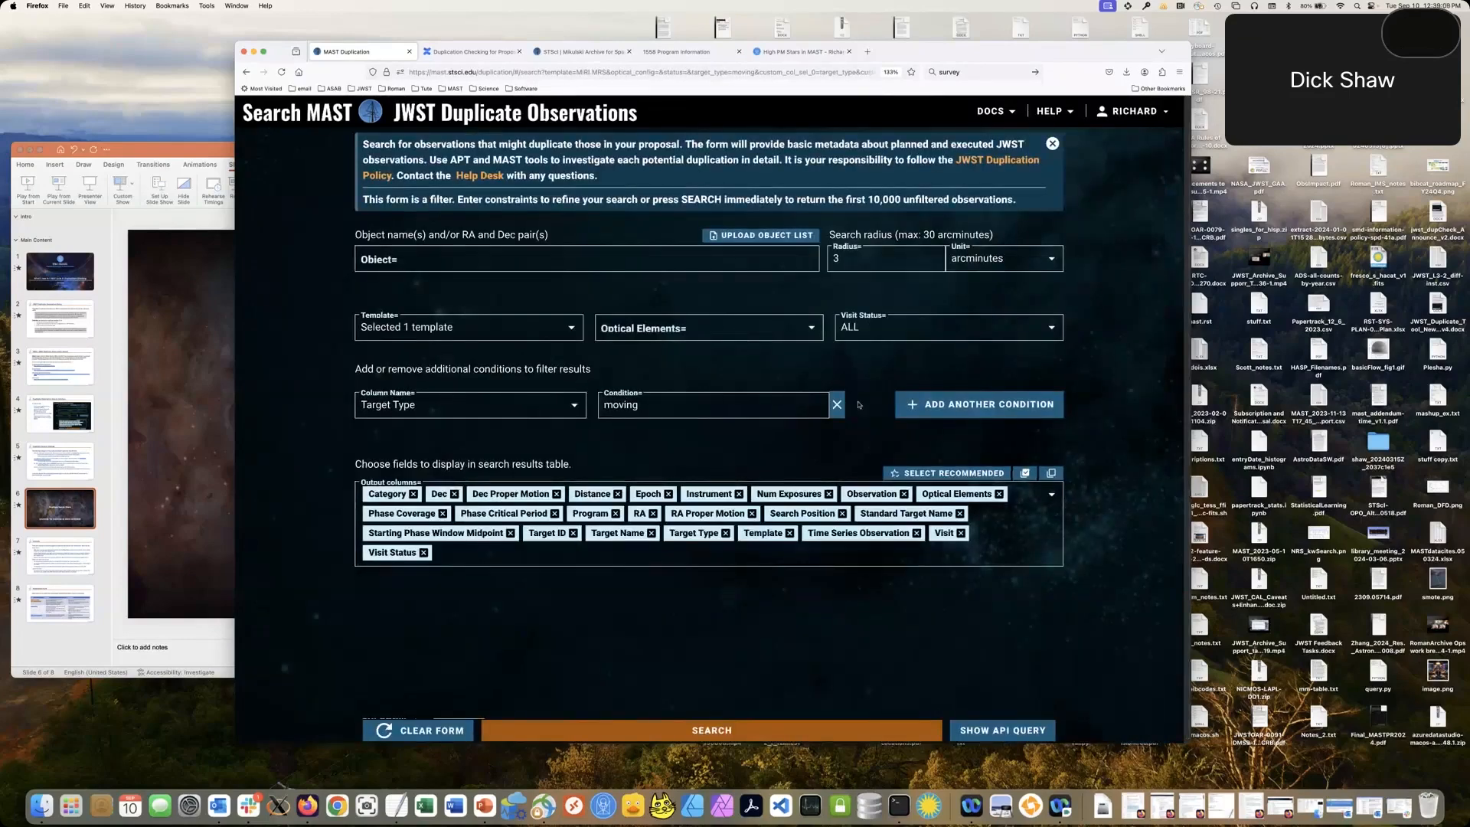
click(966, 412)
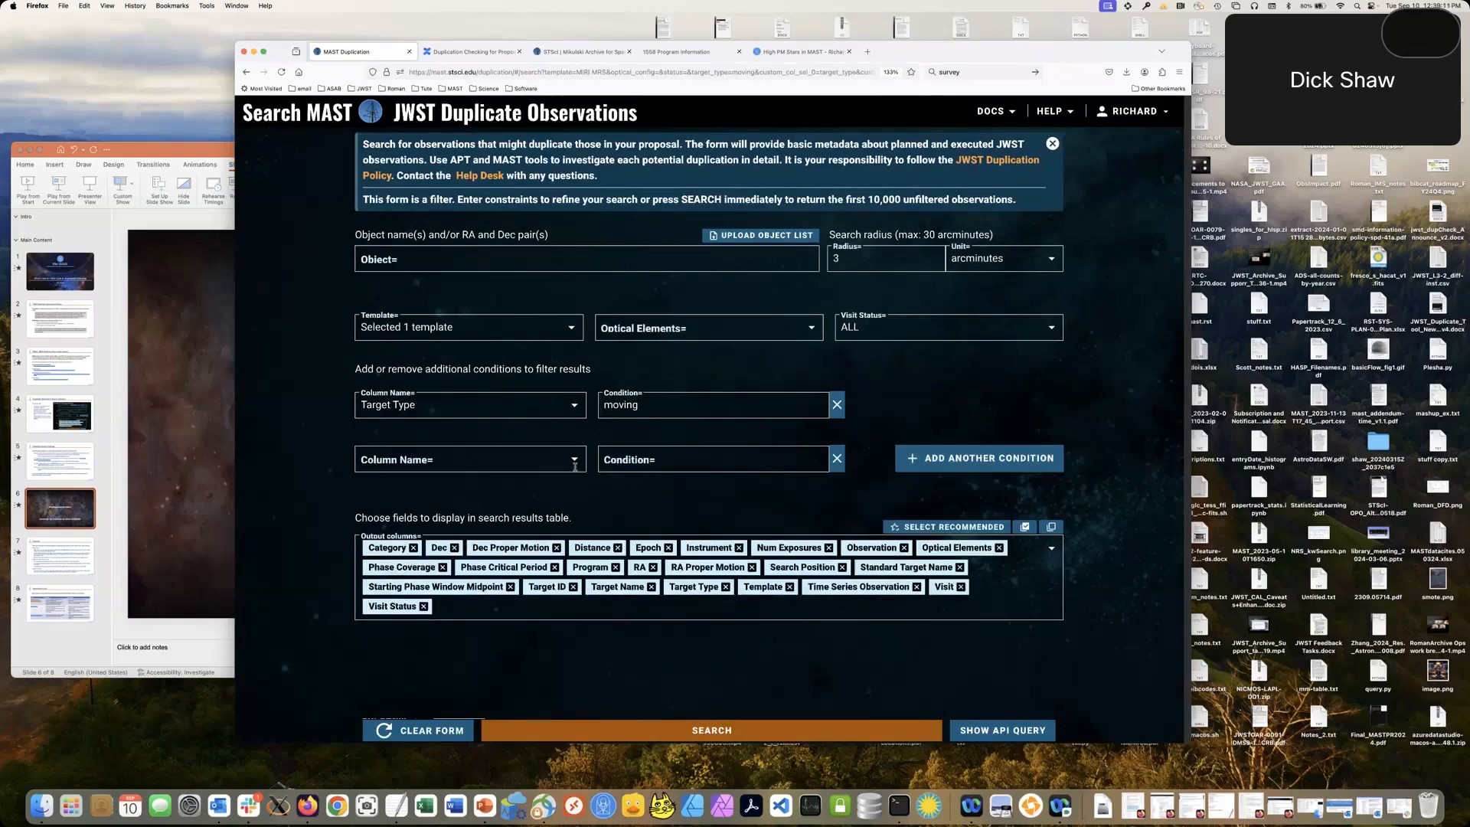
click(539, 459)
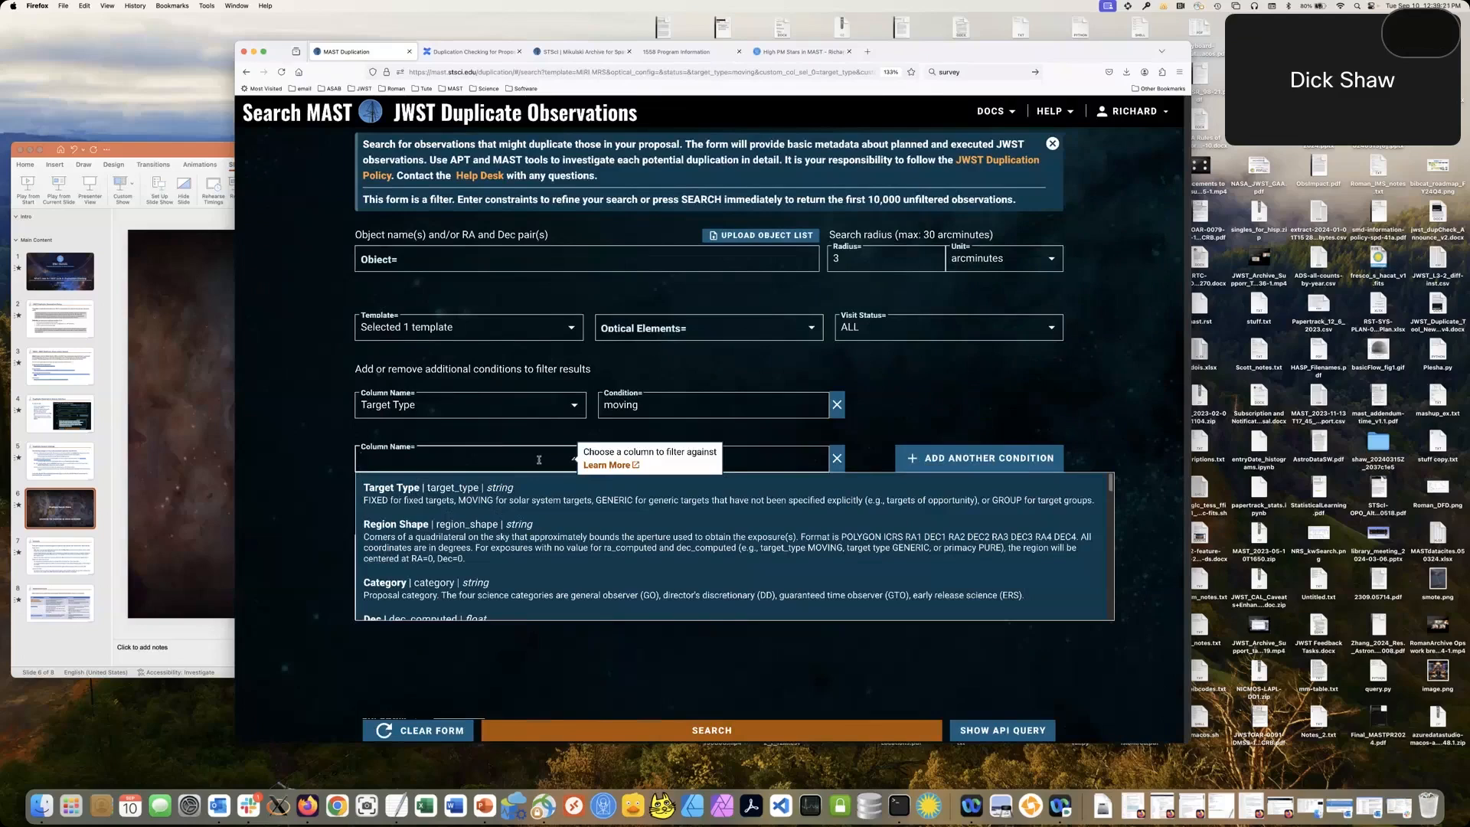
text(s)
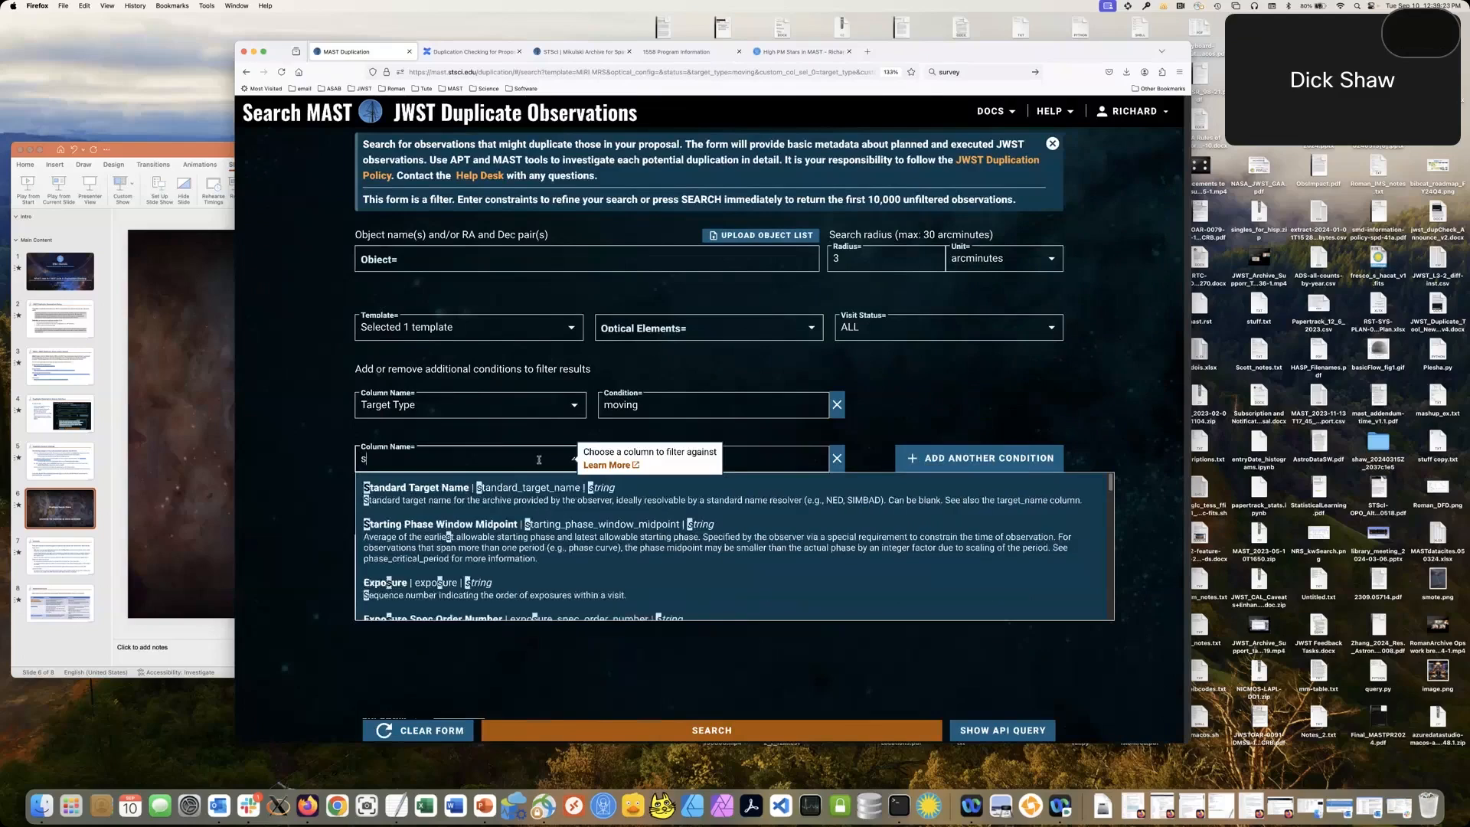
text(tandar)
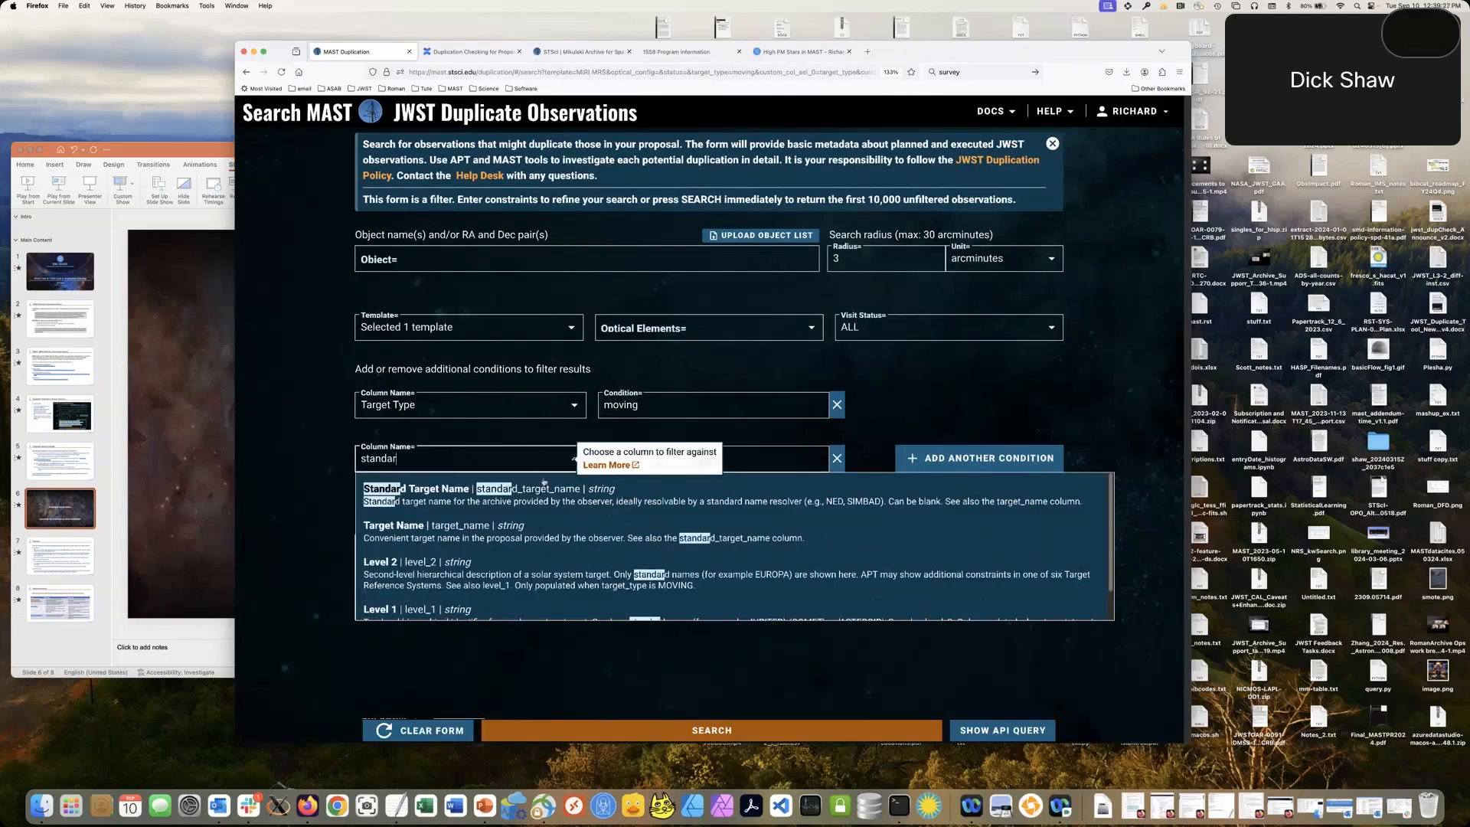
click(548, 497)
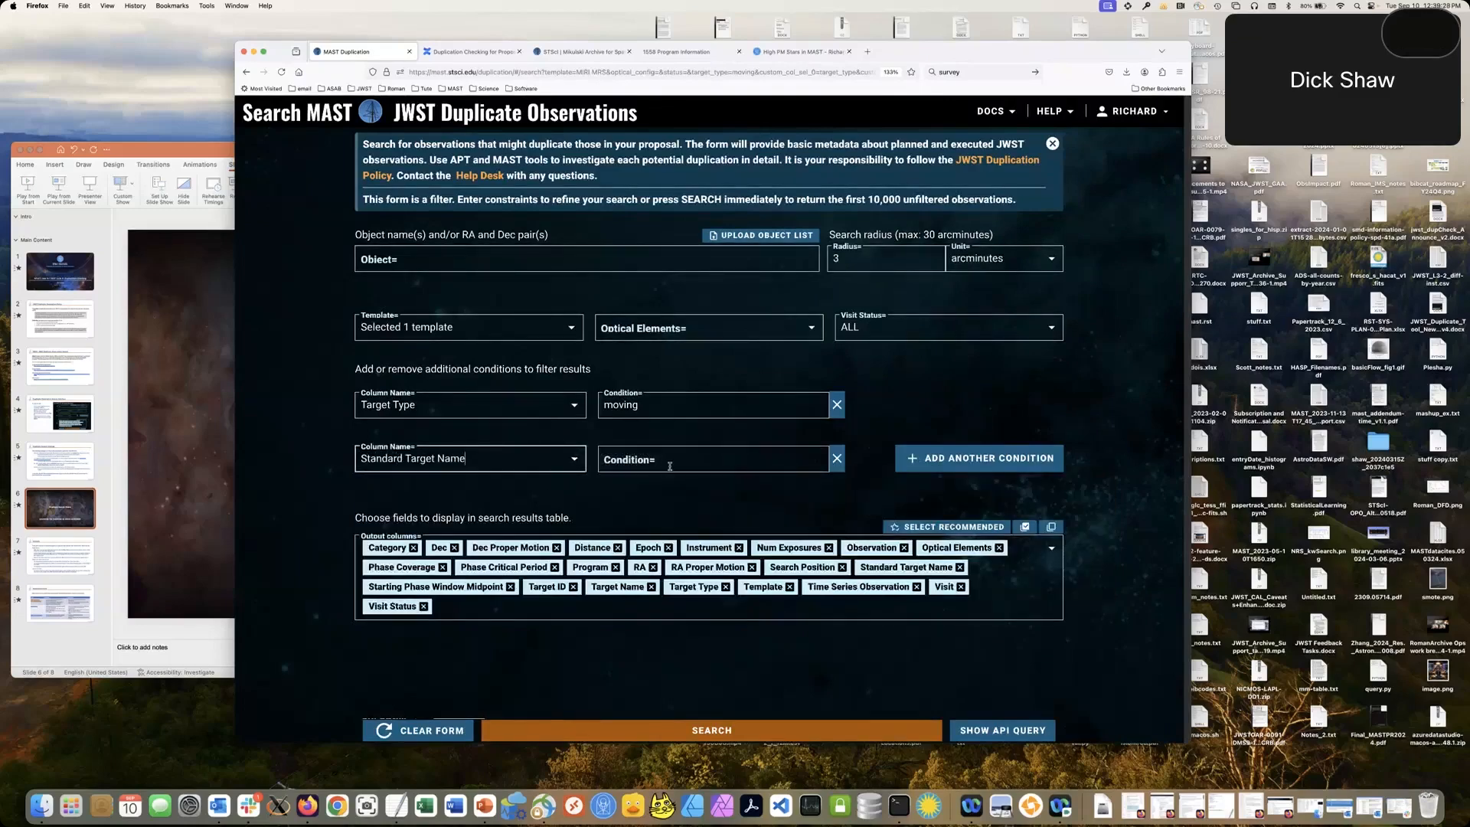
Step: Set the Standard Target Name condition to the wildcard *didymos* and run the search
click(667, 465)
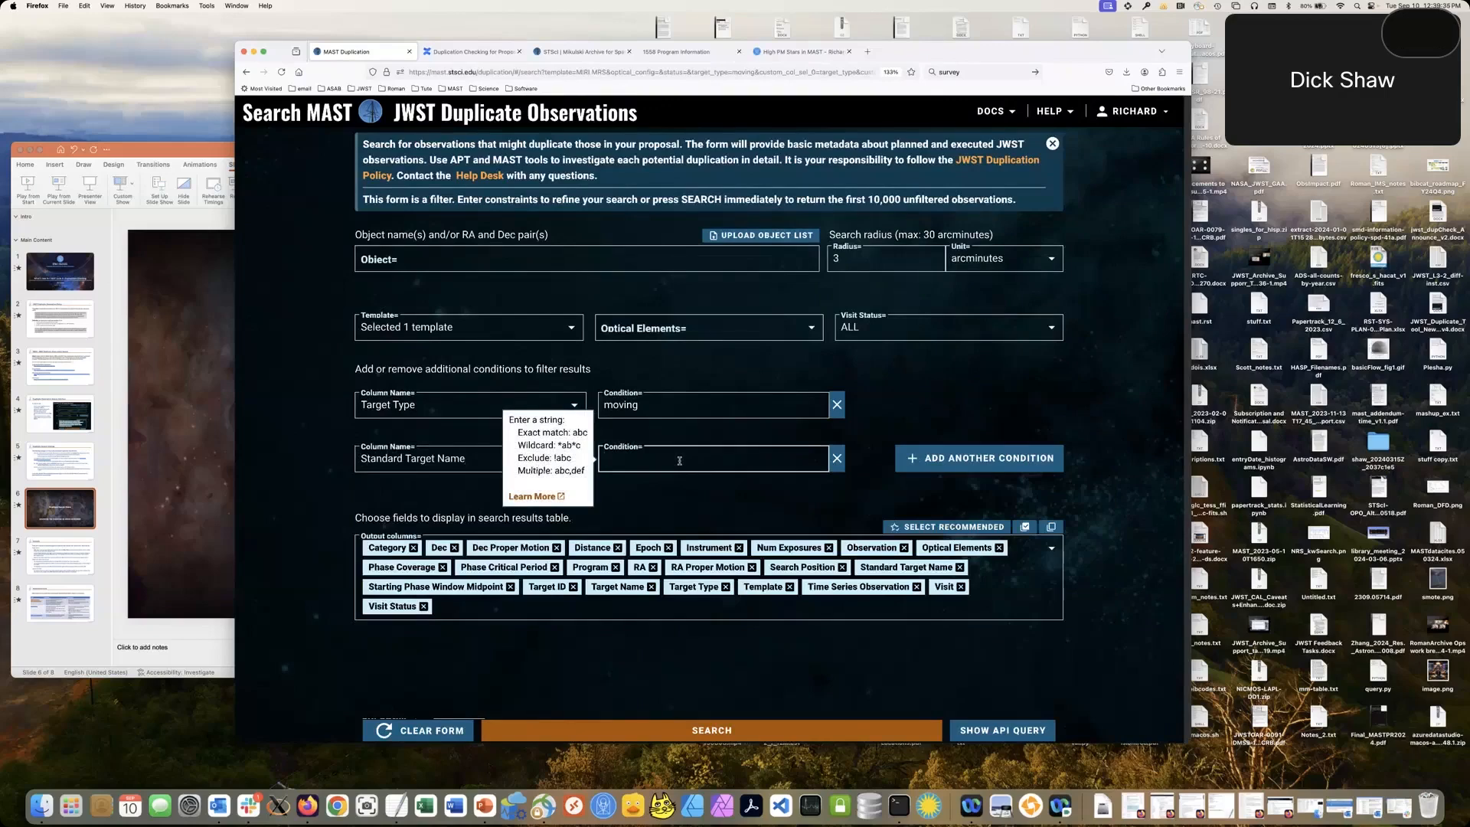
text(*didymos*)
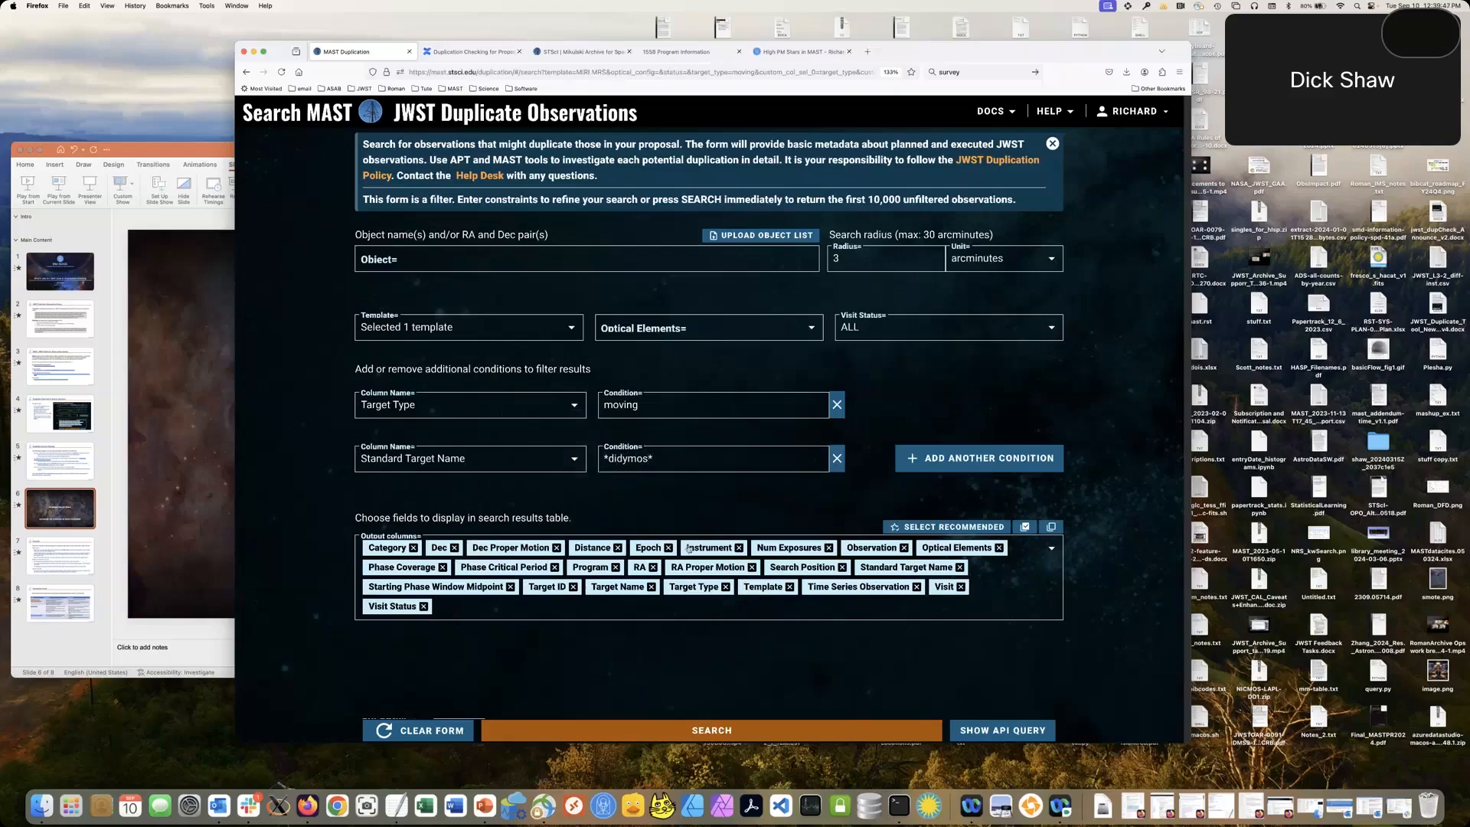
click(665, 731)
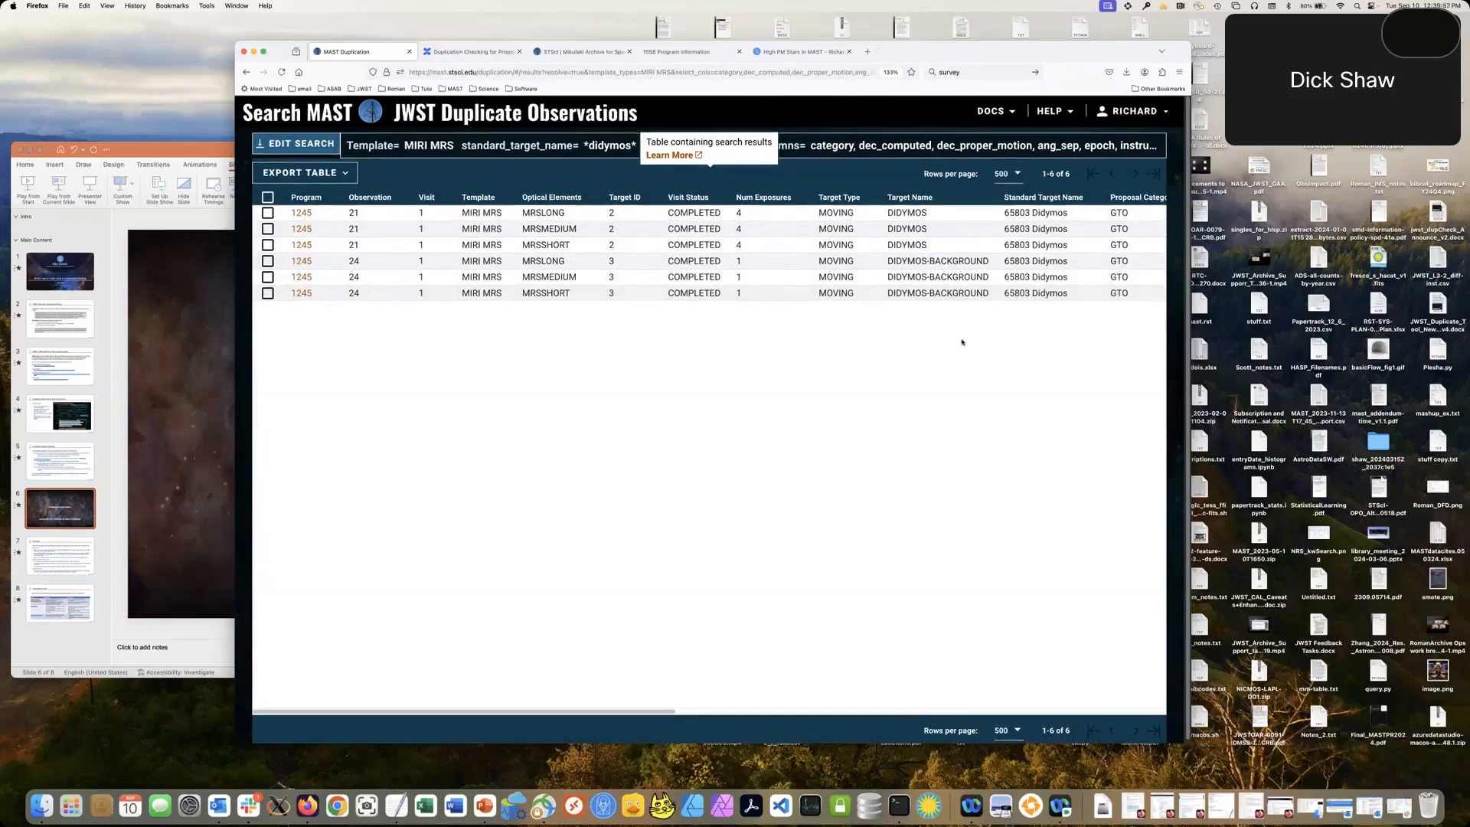
Step: Review all columns of the Didymos results, including the description of the Starting Phase Window Midpoint column
scroll(963, 342, right, 8)
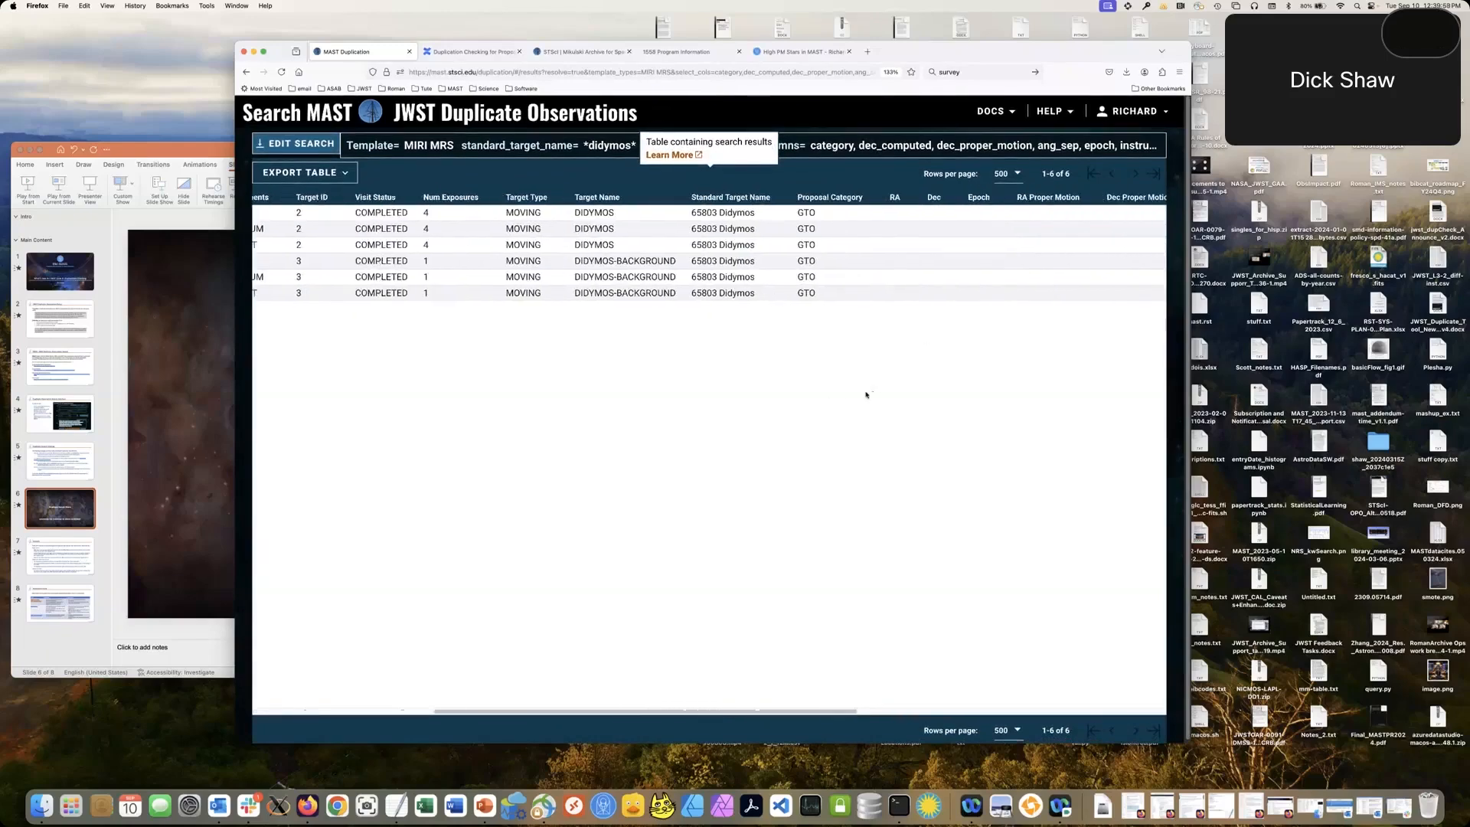
scroll(866, 395, right, 13)
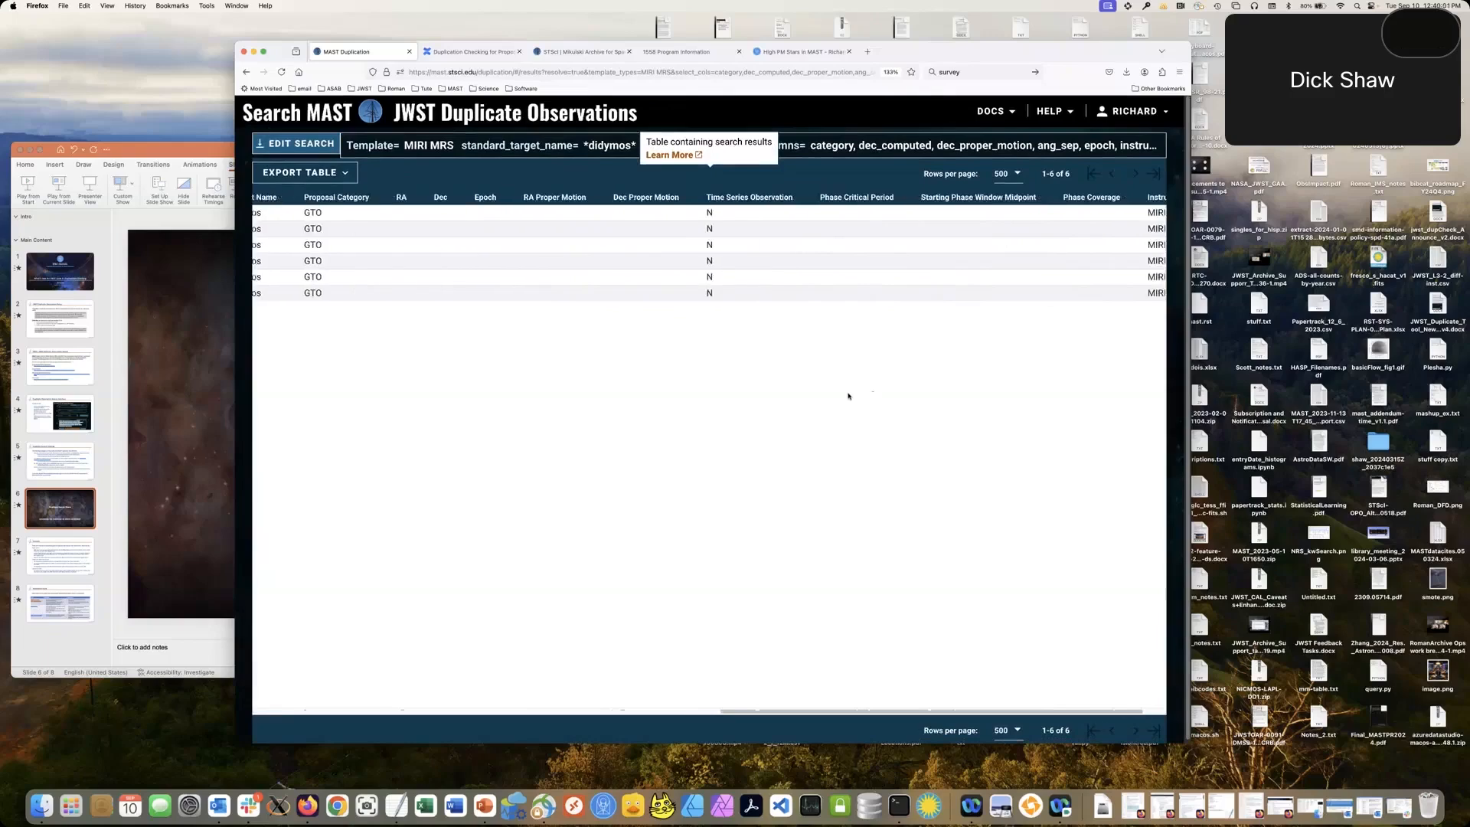
scroll(848, 396, right, 2)
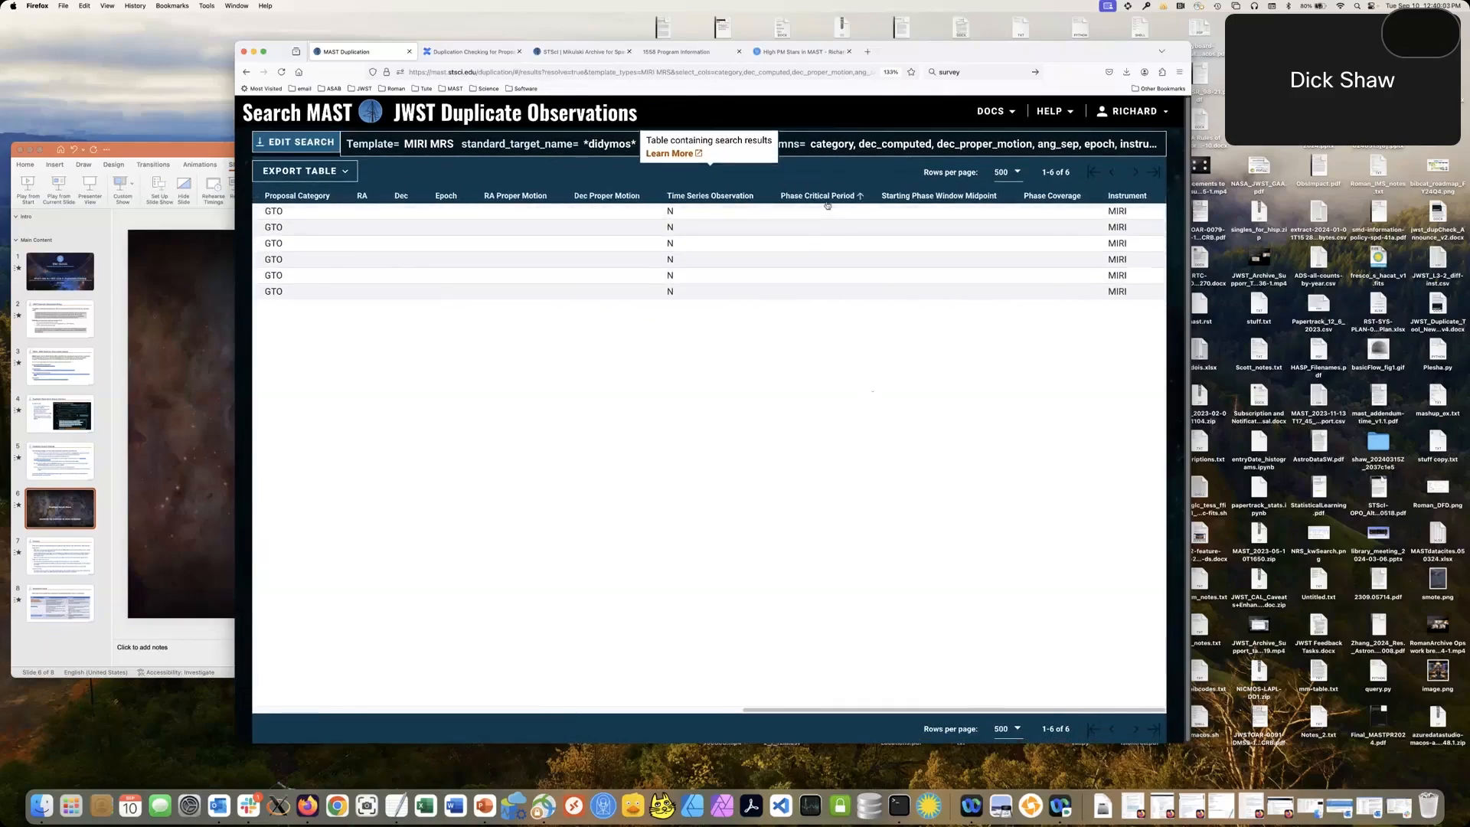
mouse_move(919, 197)
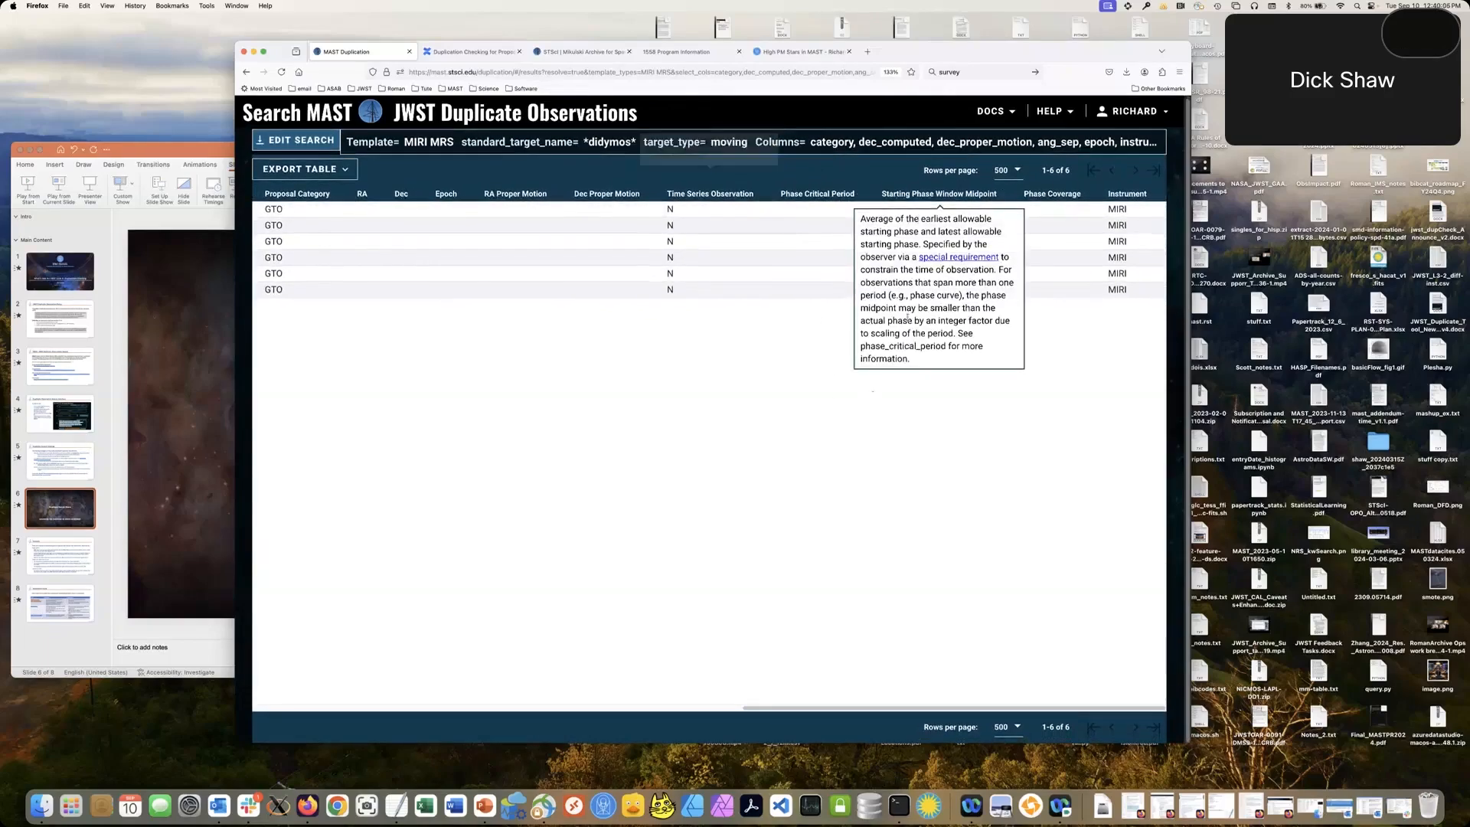
scroll(856, 406, right, 1)
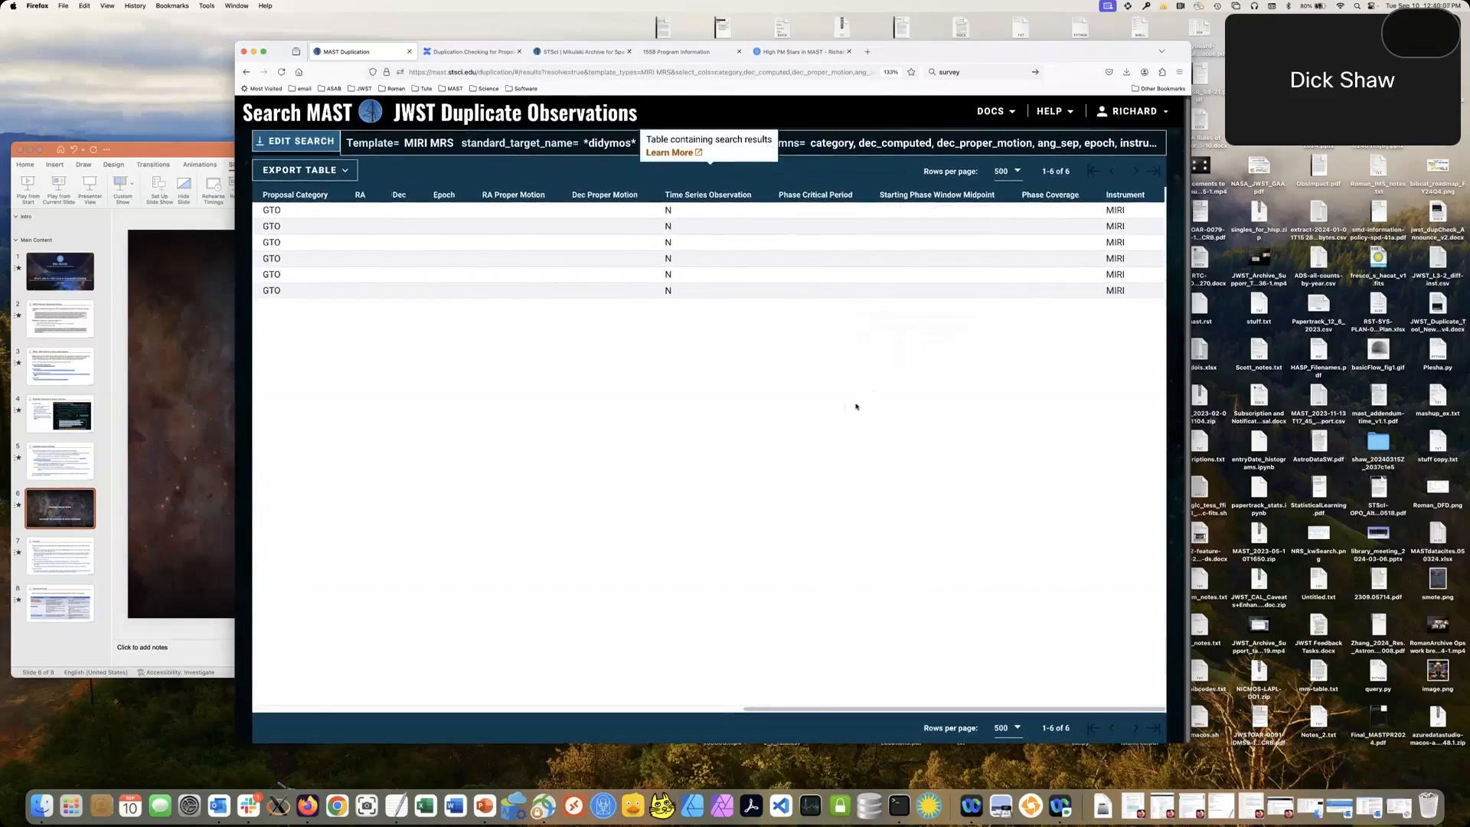
scroll(856, 407, left, 1)
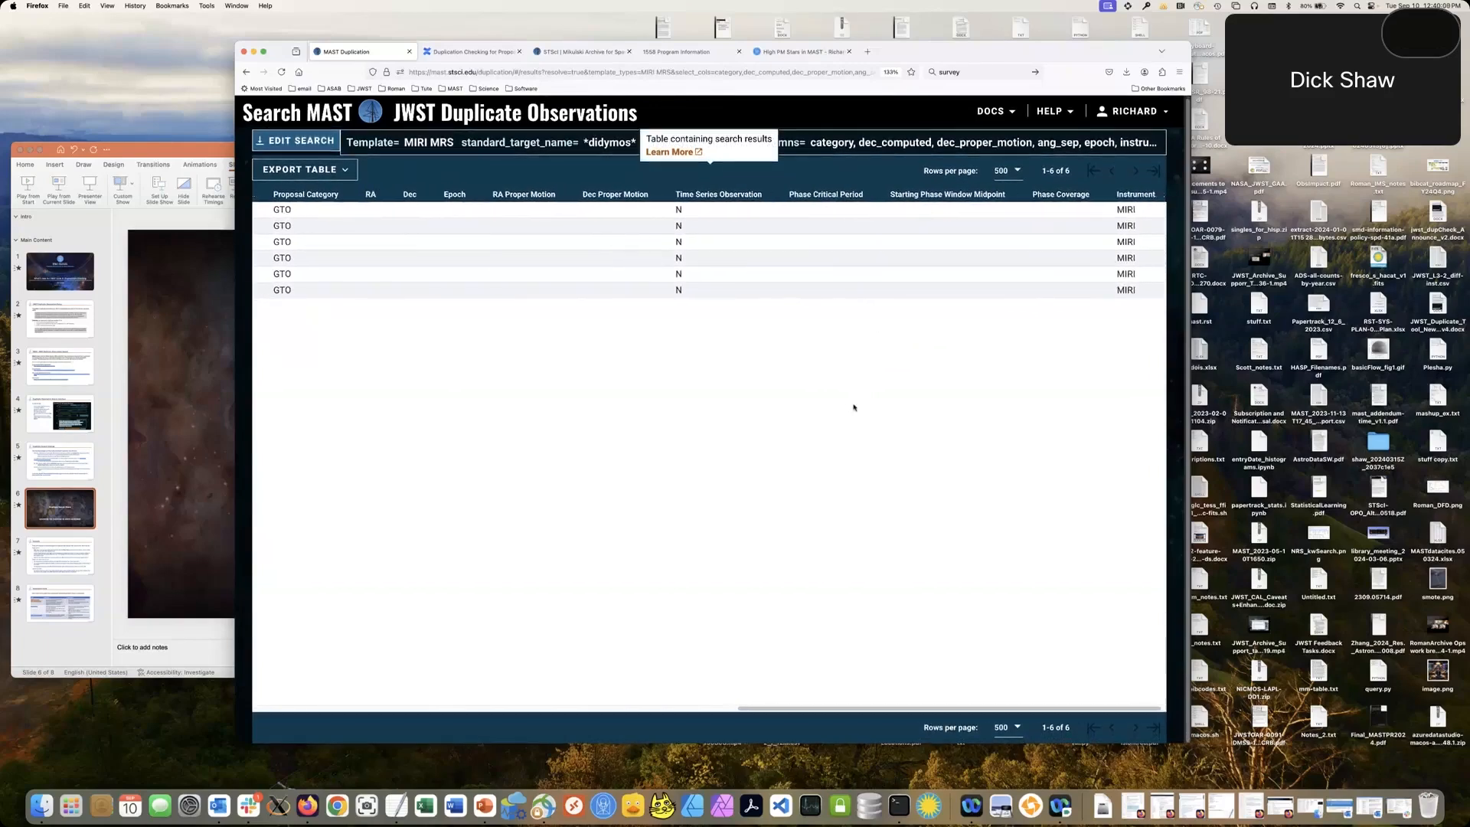
scroll(853, 407, right, 1)
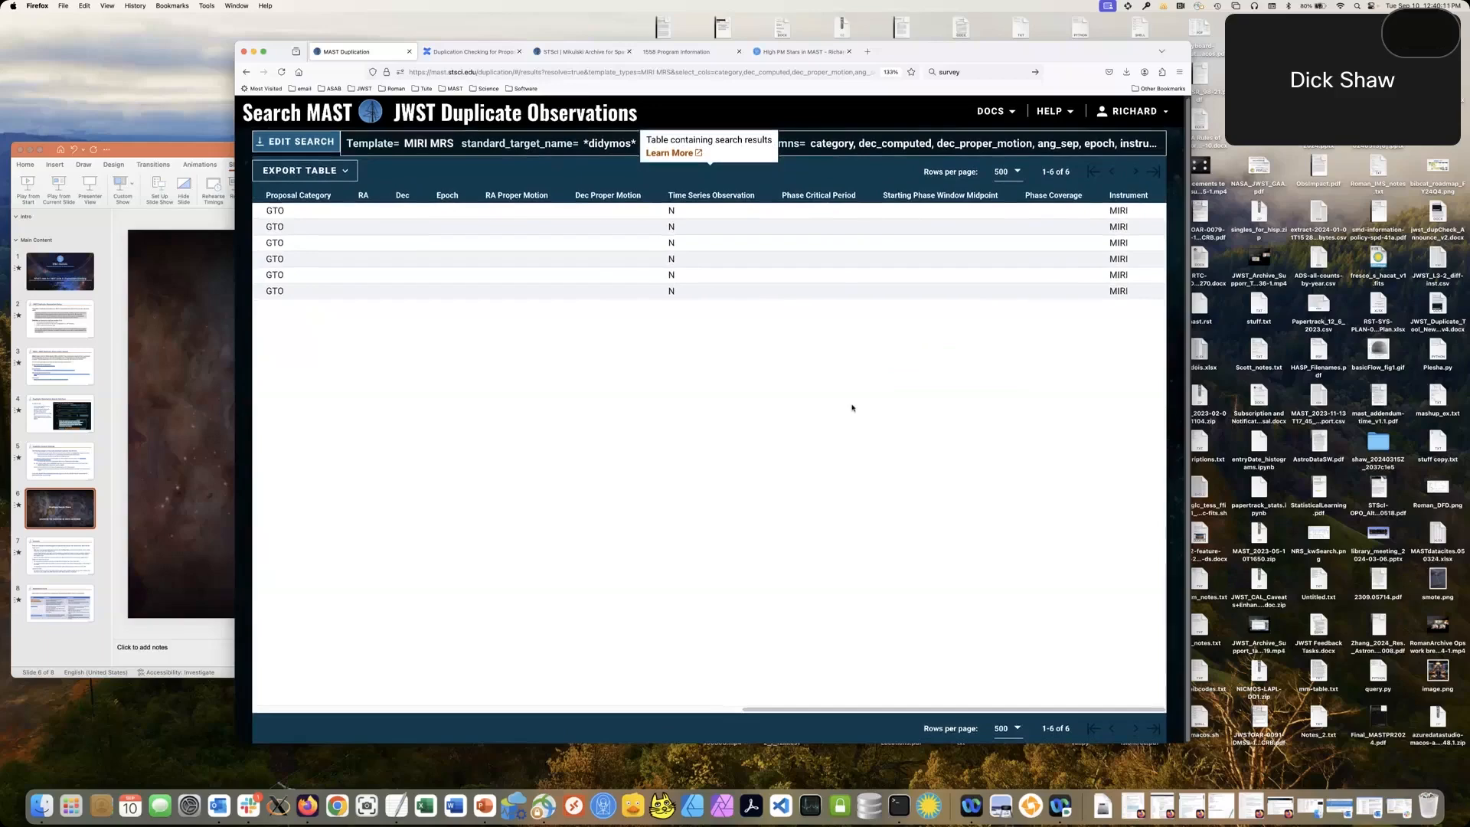
scroll(850, 407, left, 10)
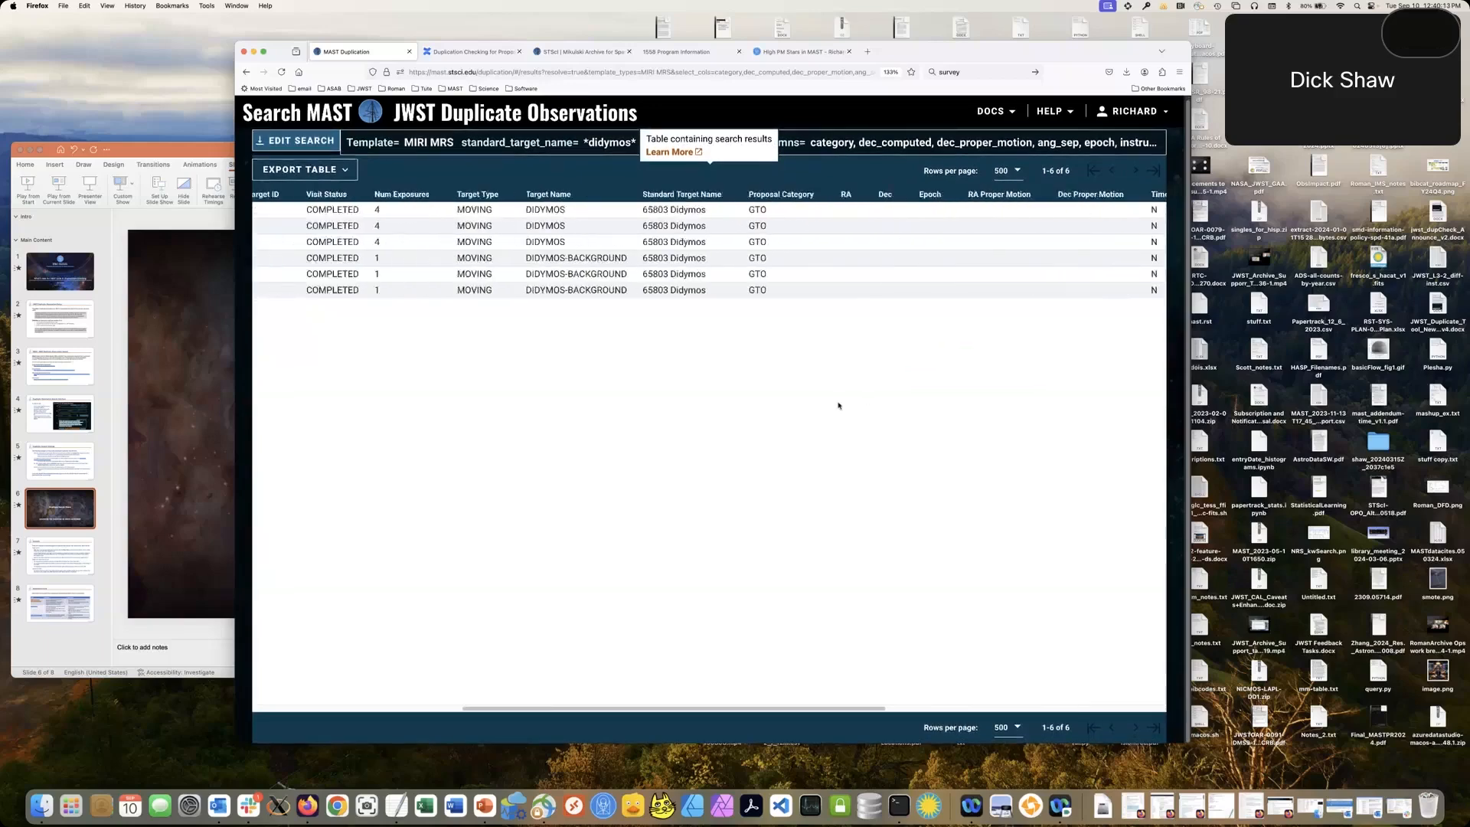
scroll(839, 406, left, 10)
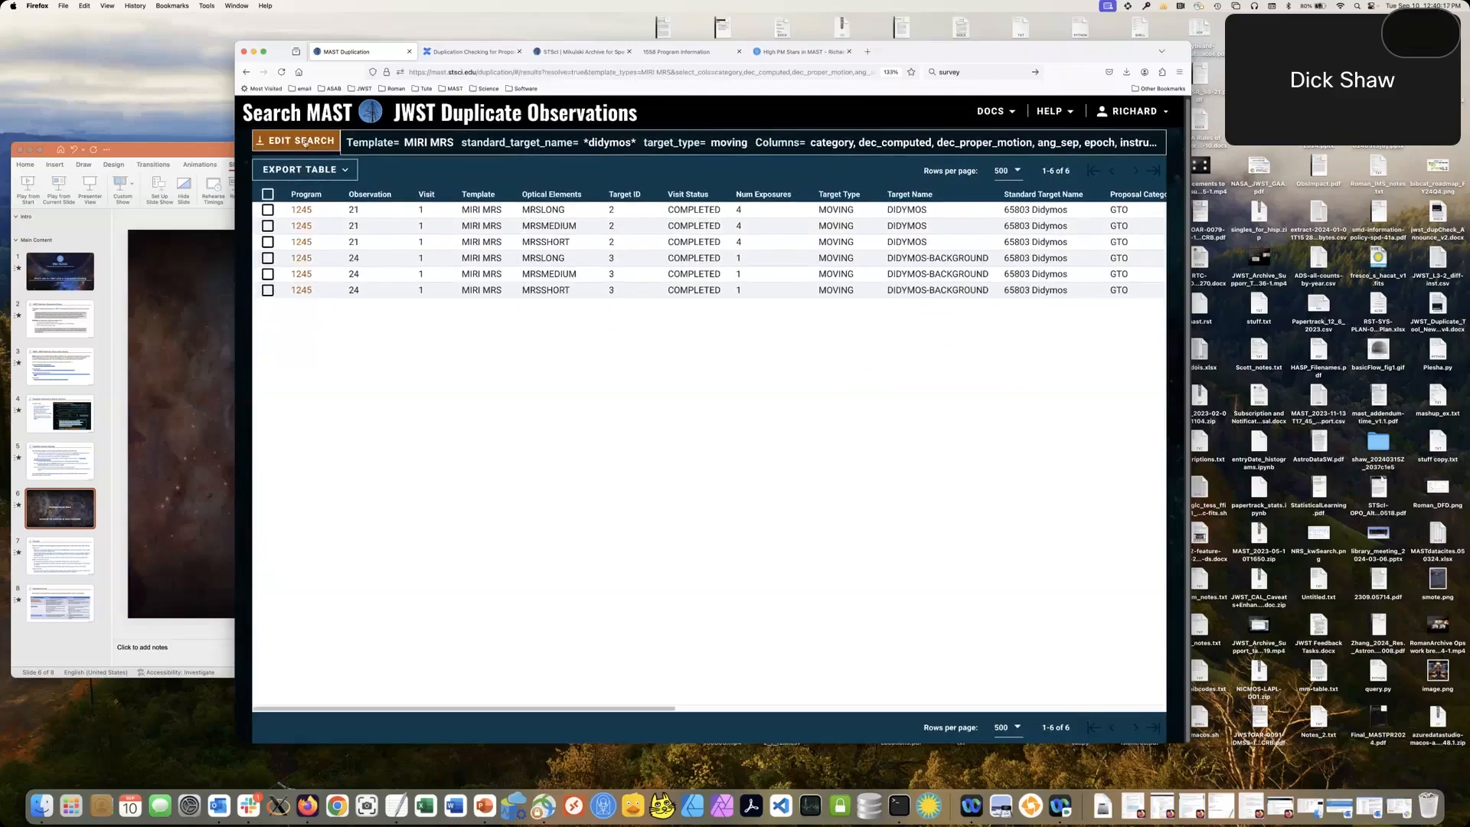
Step: Return to the search criteria and add a third condition on the Level 1 column
click(305, 141)
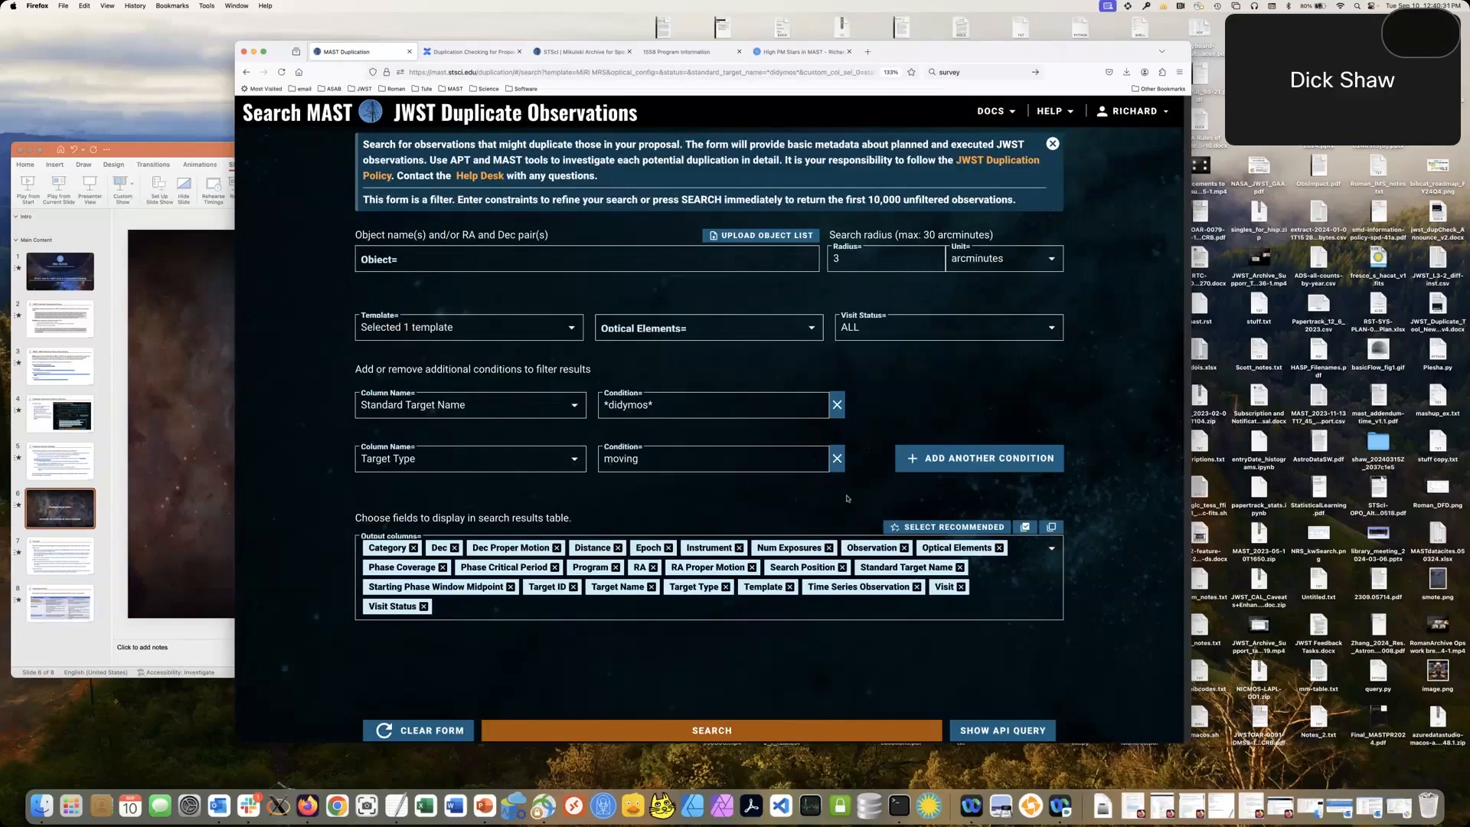
click(924, 463)
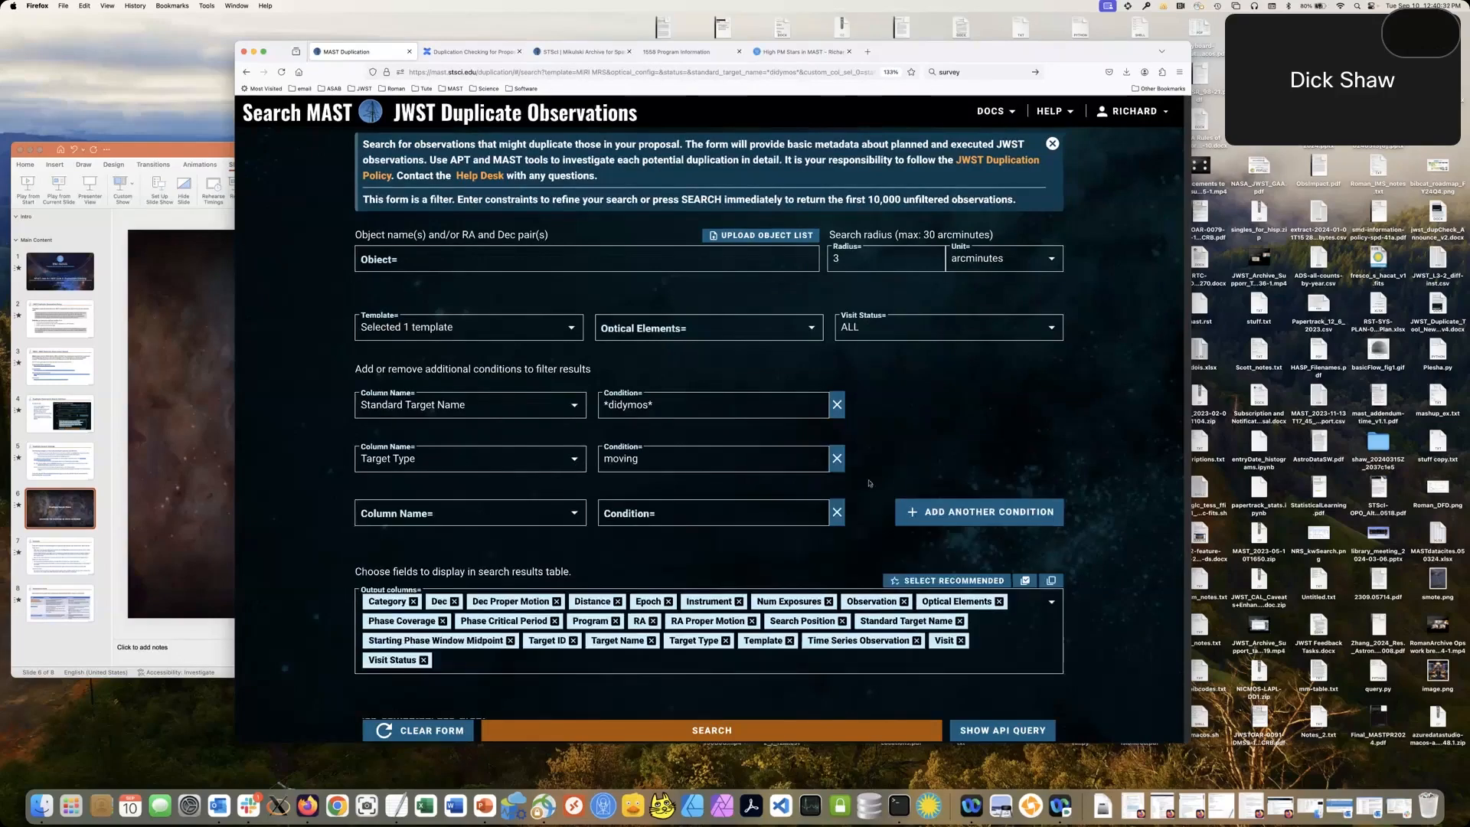
click(573, 513)
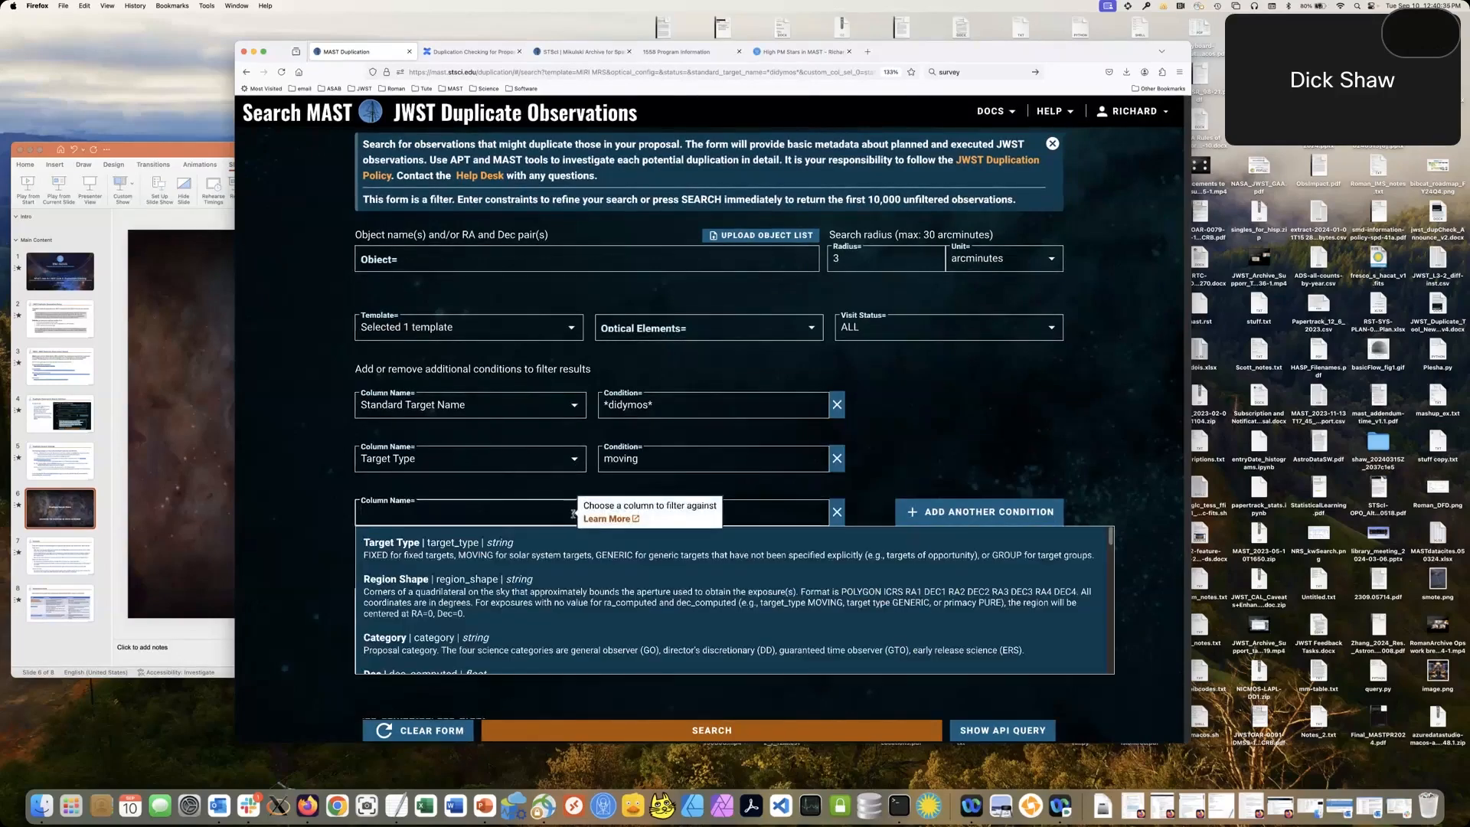
text(lev)
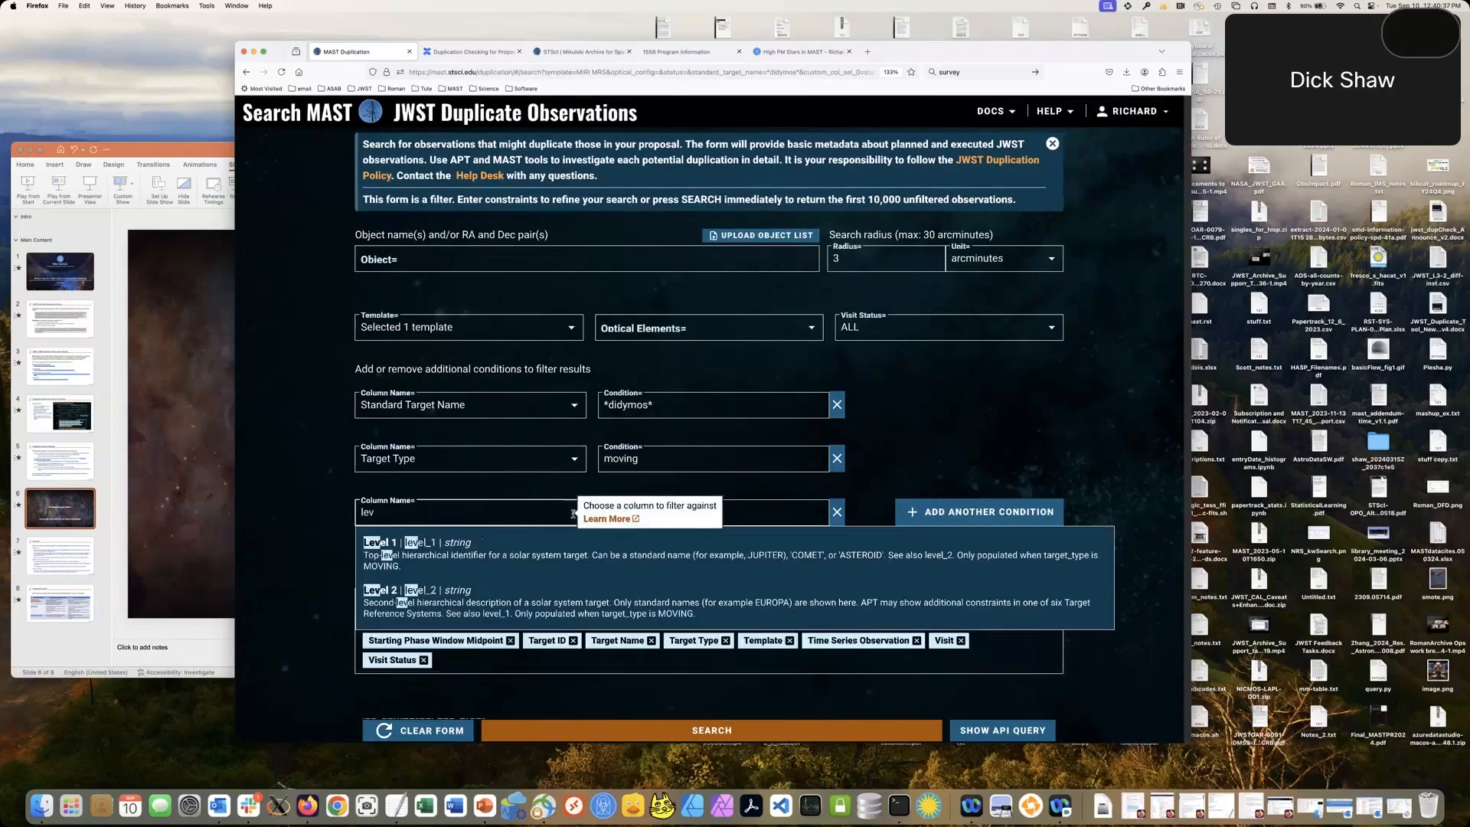
text(el)
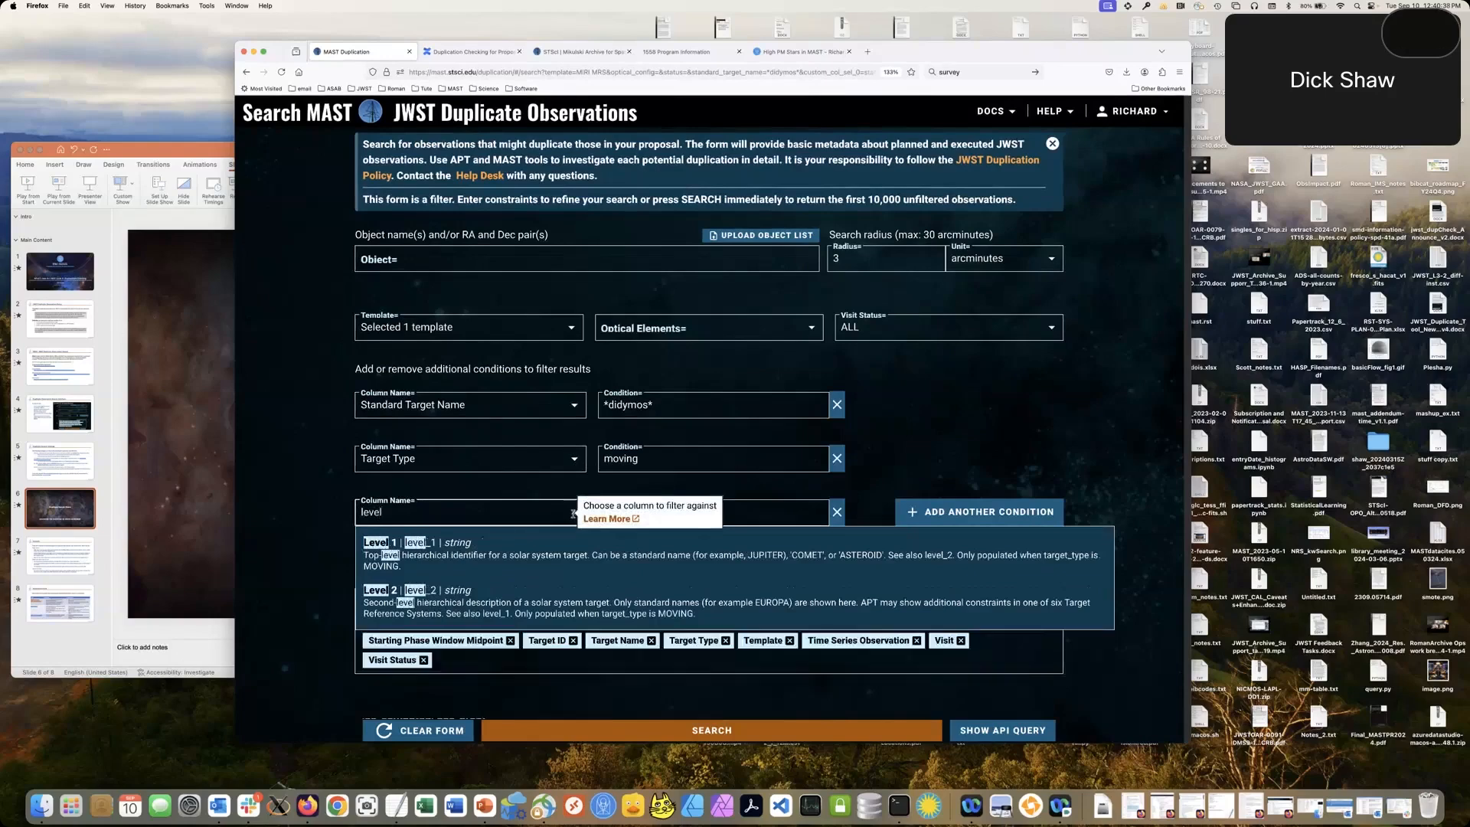
click(532, 552)
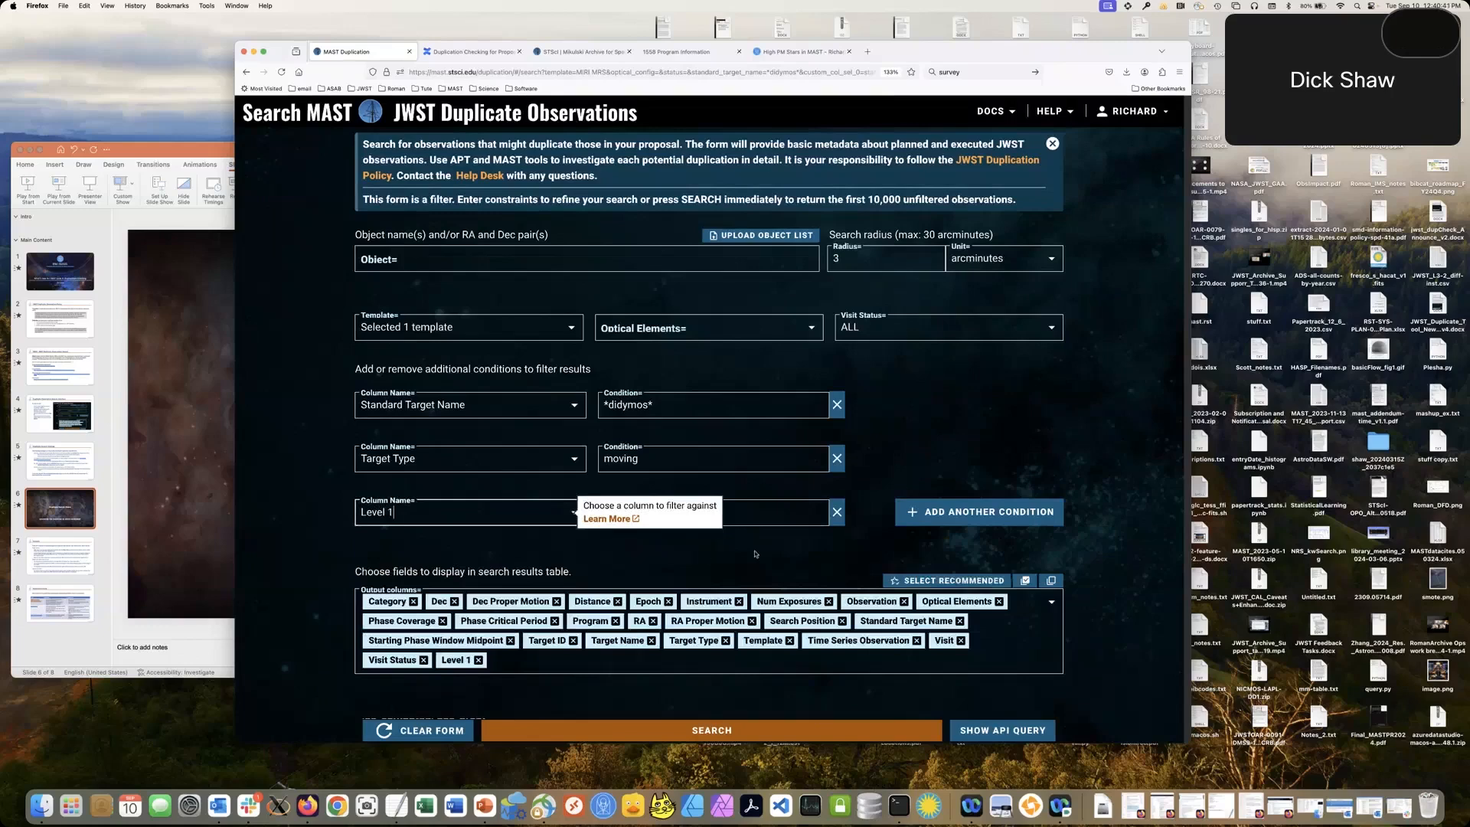
Step: Set the Level 1 condition to asteroid and run the search
click(748, 517)
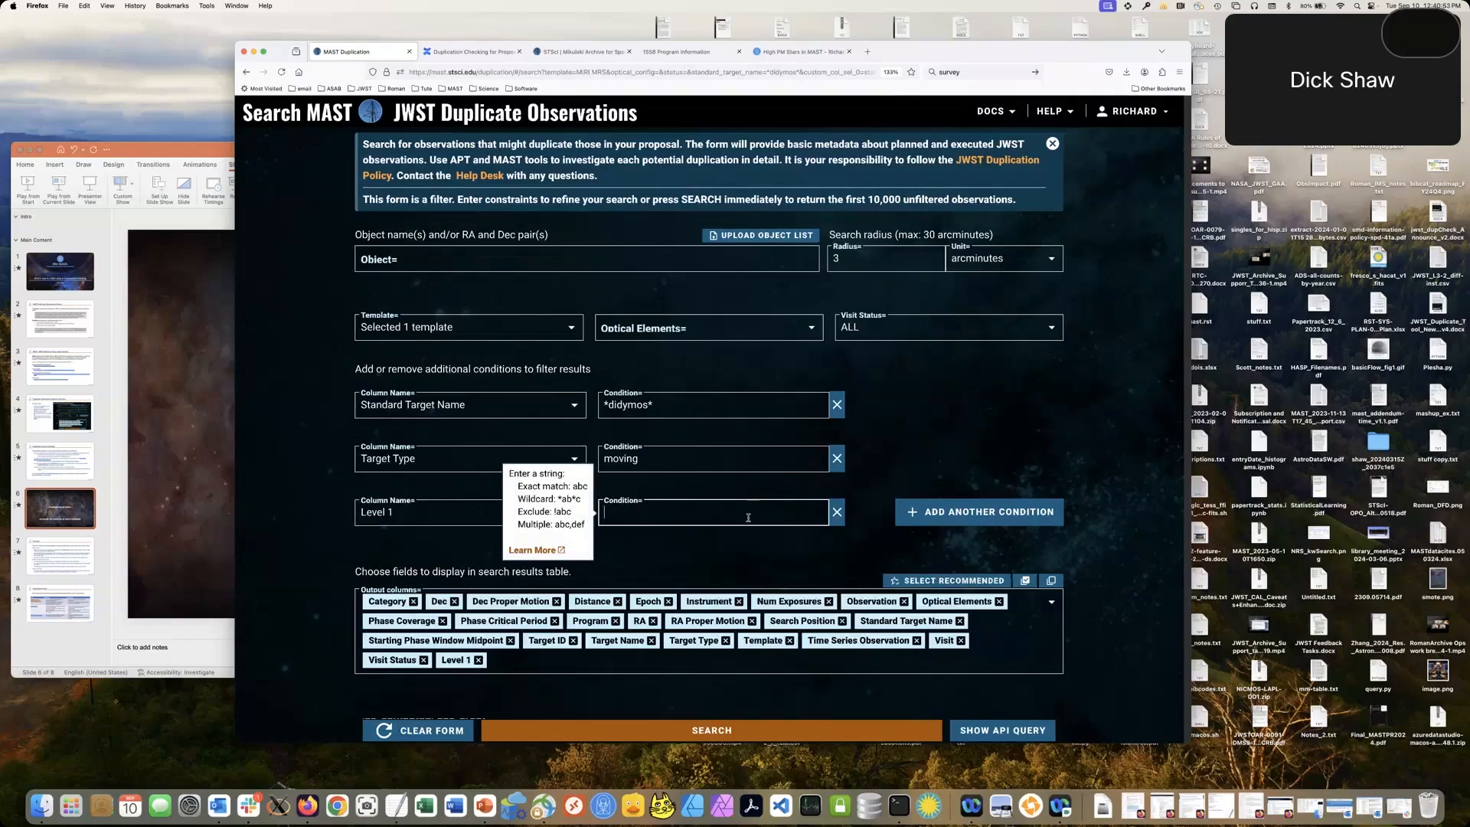
text(asteroid)
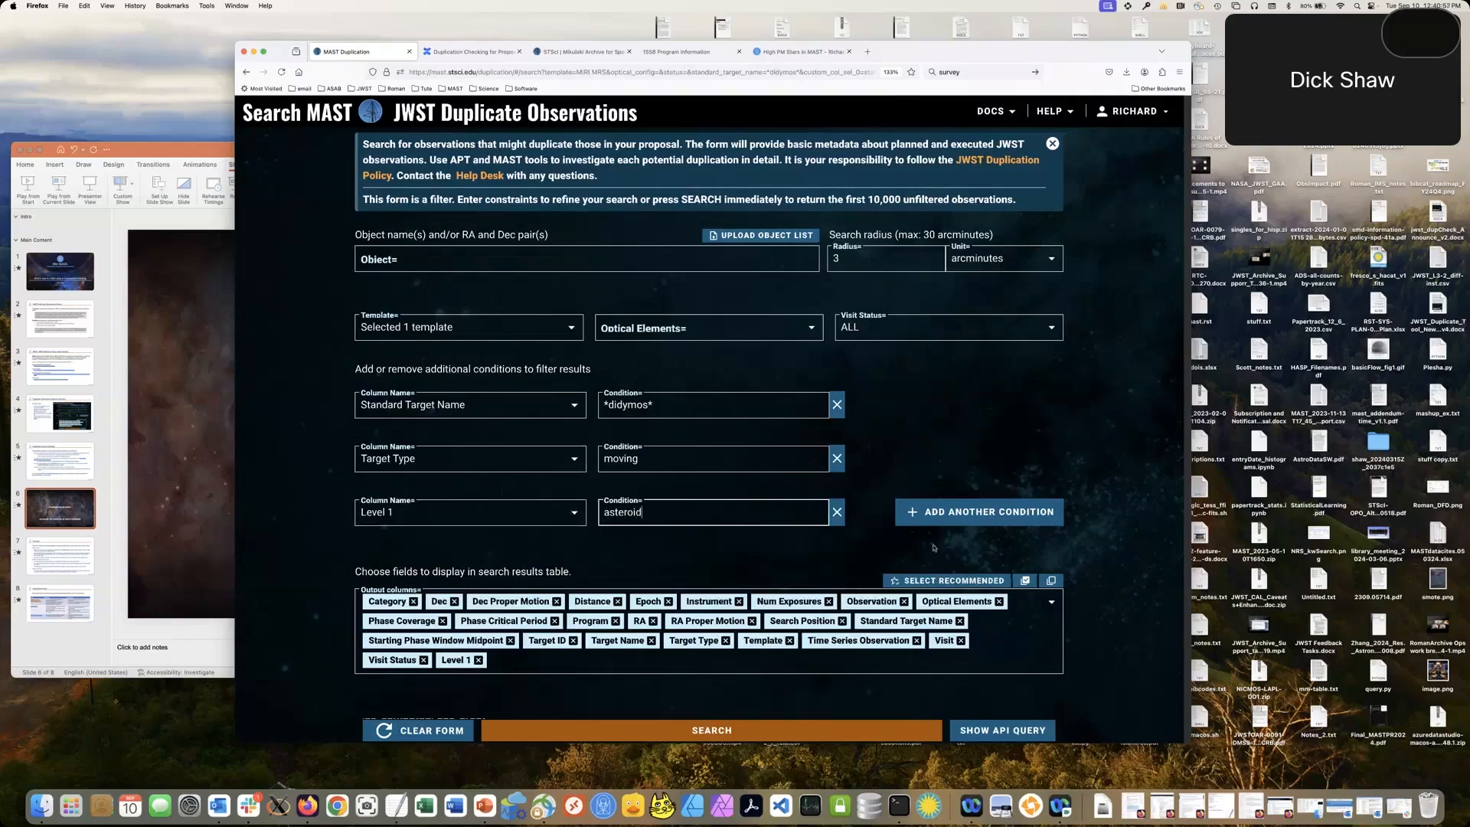
click(708, 730)
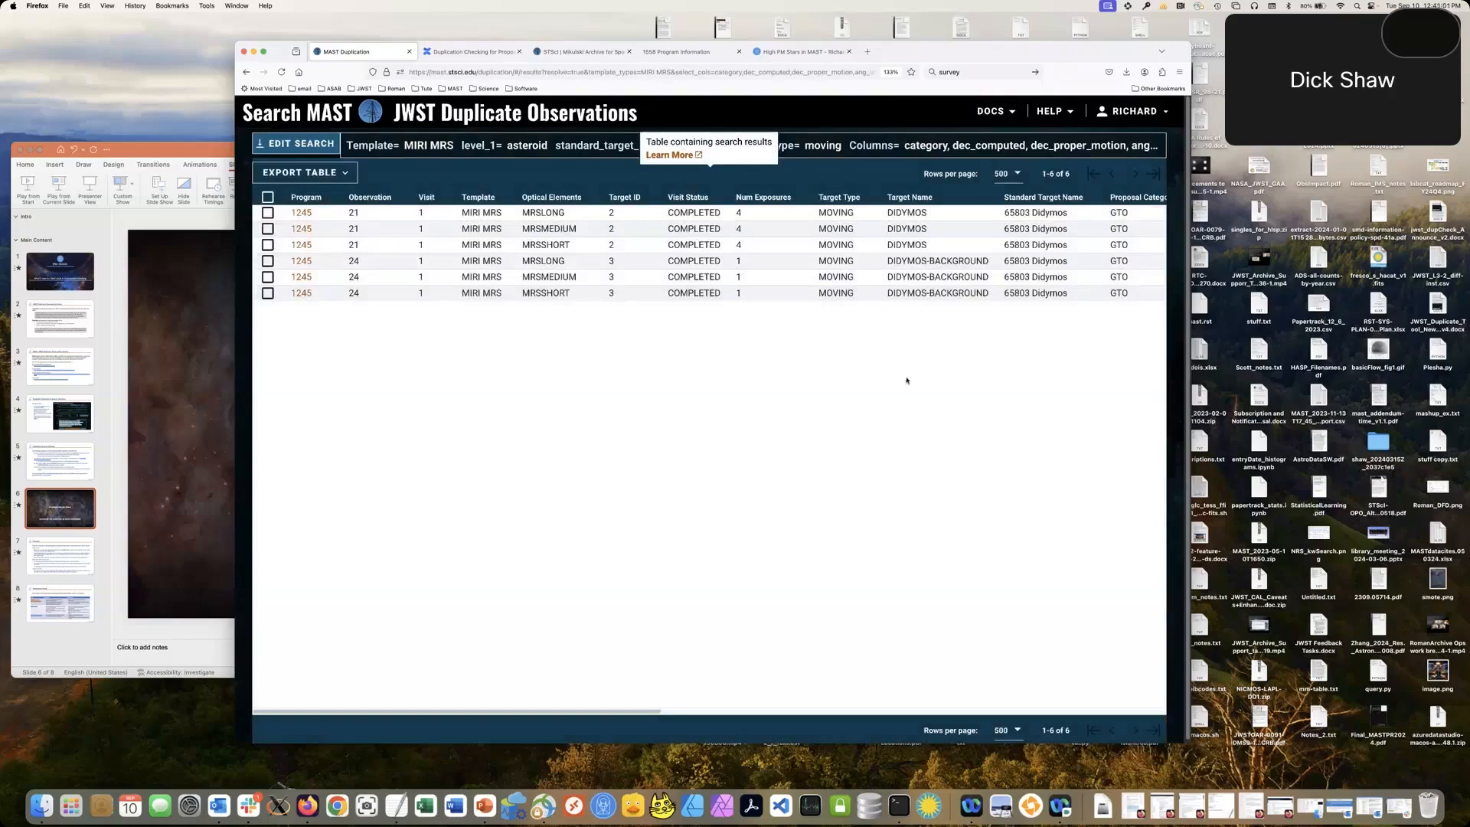
Step: Review the Level 1 column and the remaining columns of the Didymos asteroid results
scroll(907, 381, right, 3)
scroll(906, 381, right, 6)
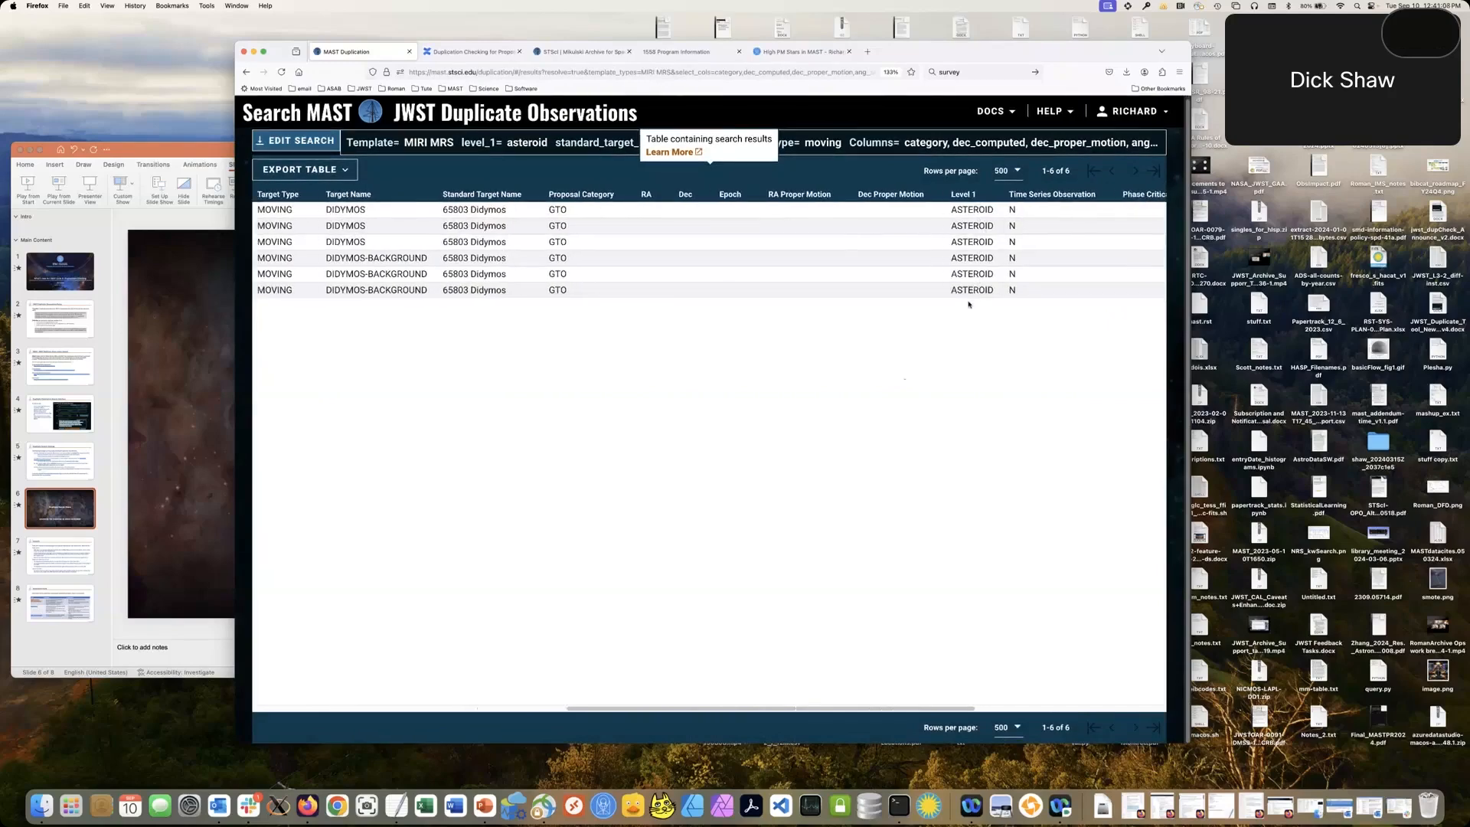
scroll(965, 295, left, 3)
scroll(955, 298, left, 6)
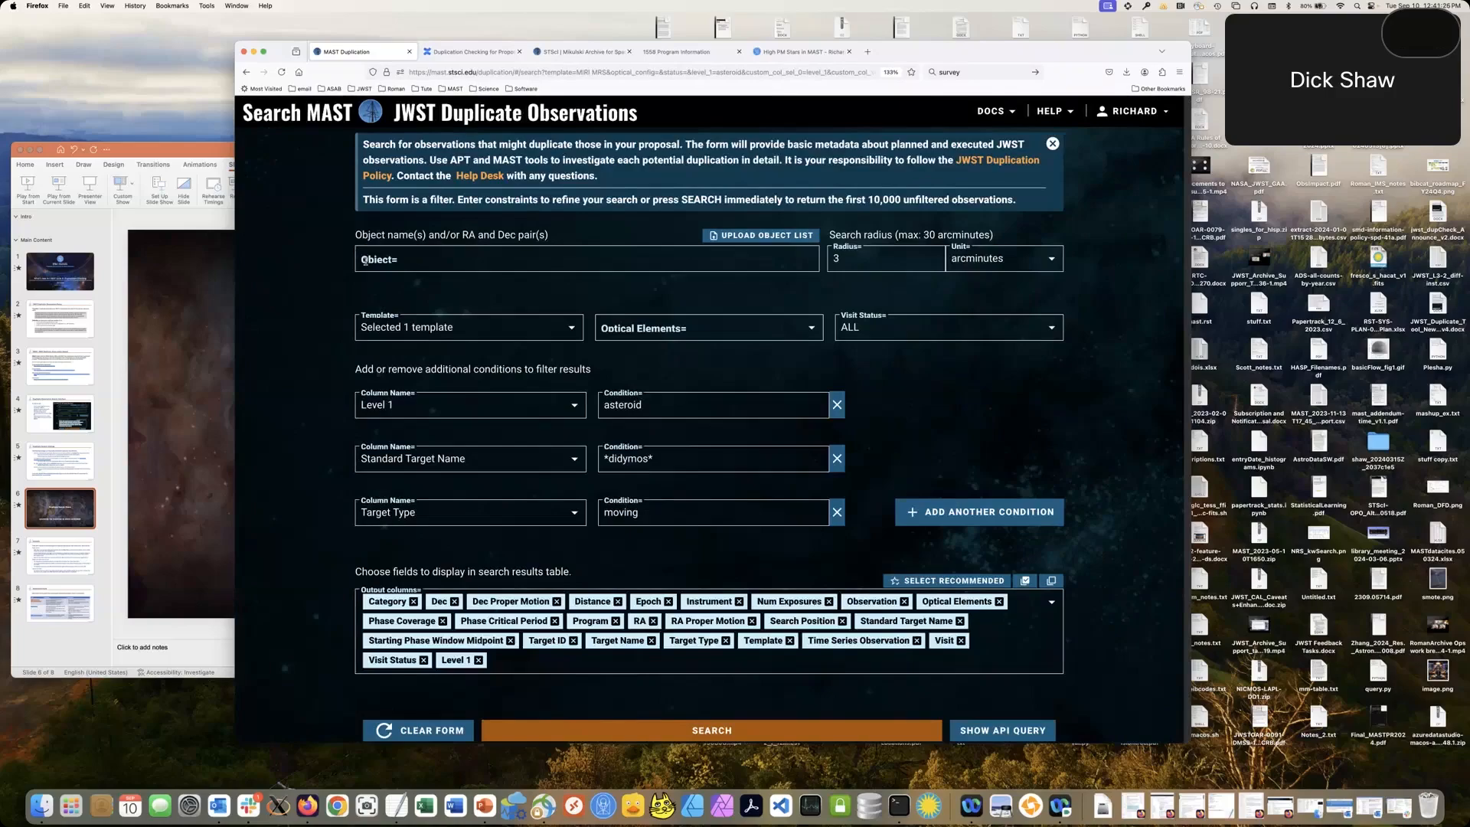
Step: Switch to the PowerPoint presentation and present the Caveats slide in the slide show
click(178, 150)
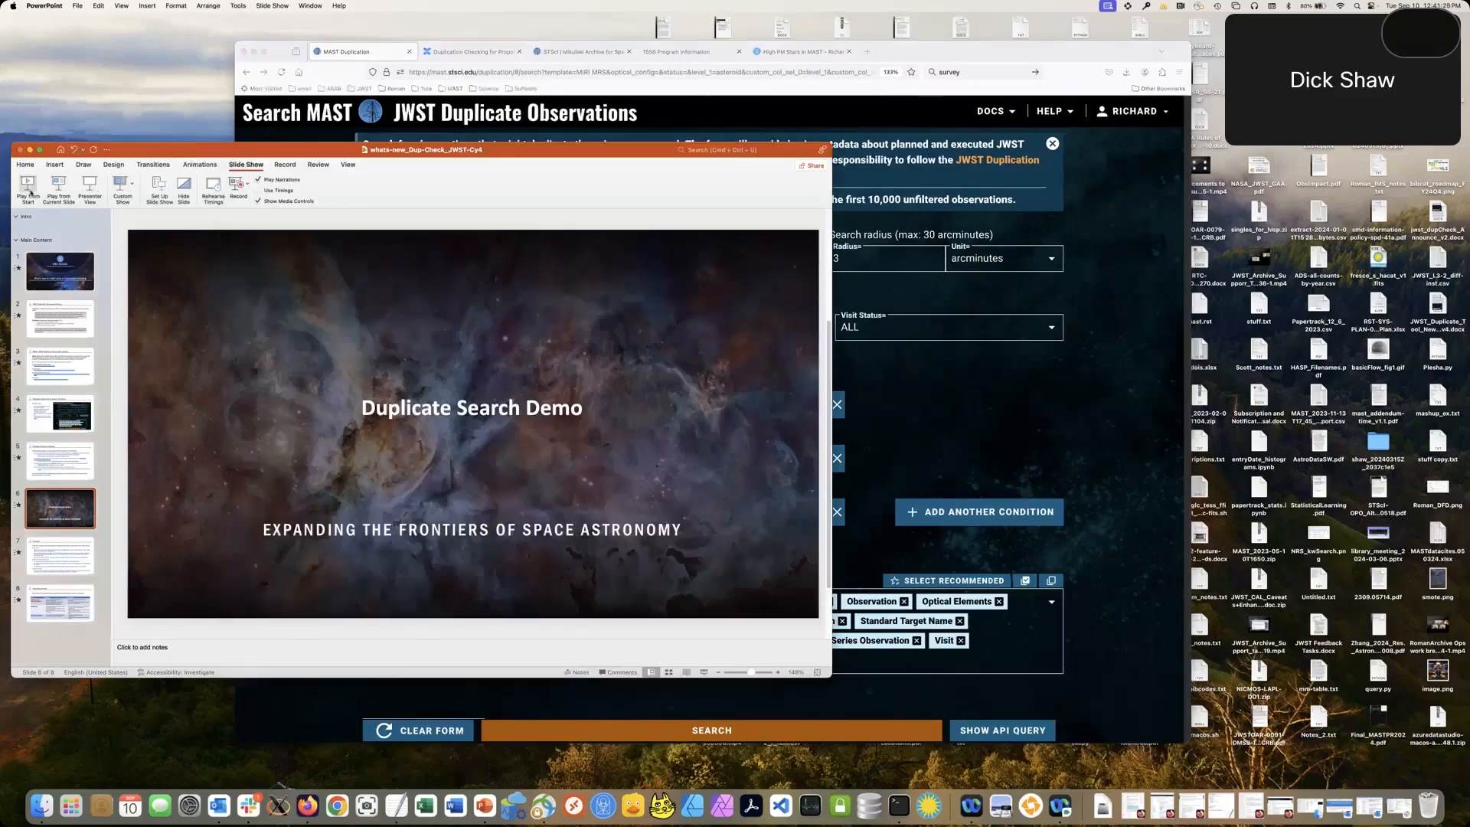
click(29, 191)
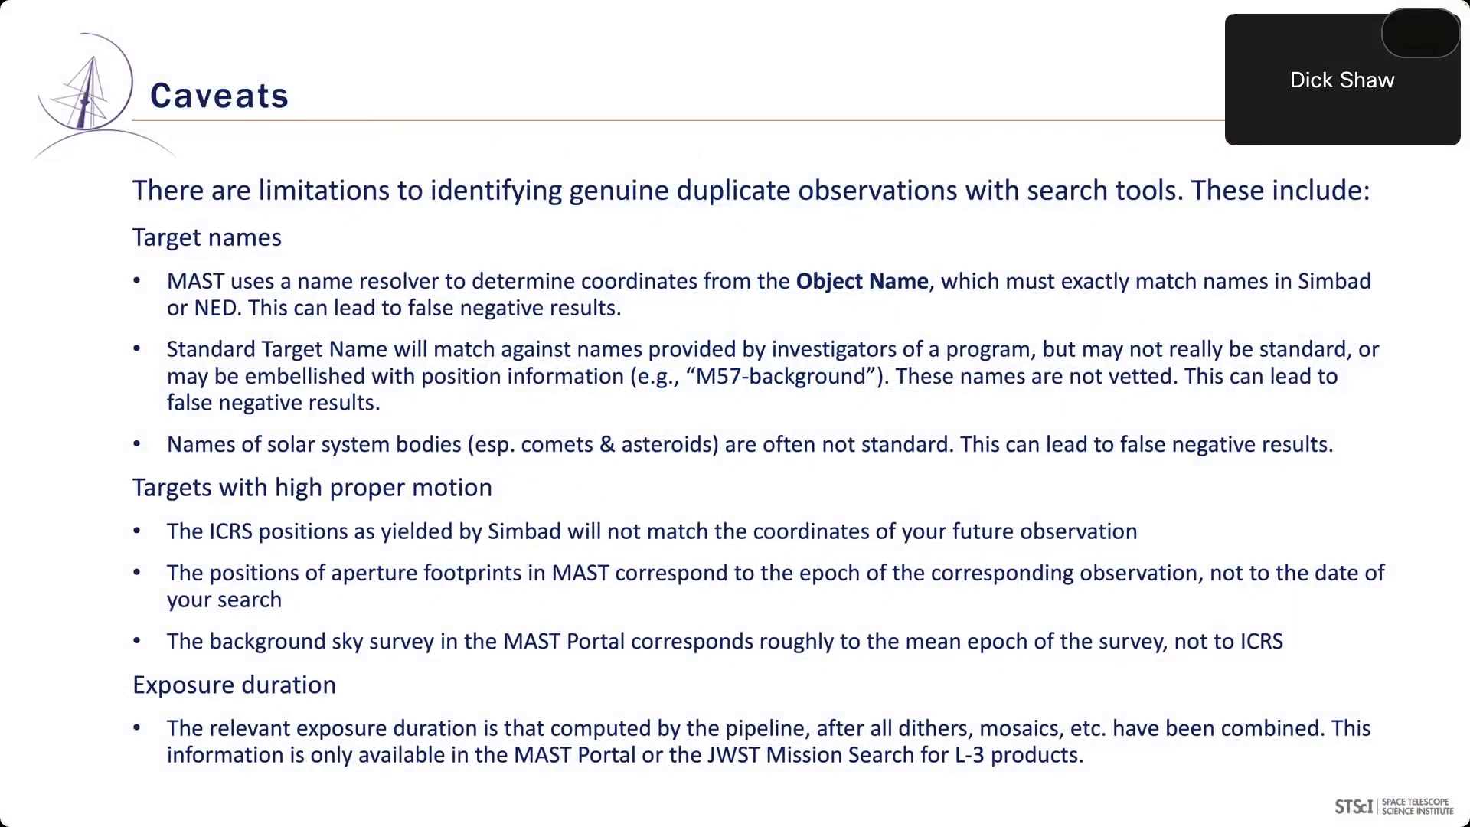